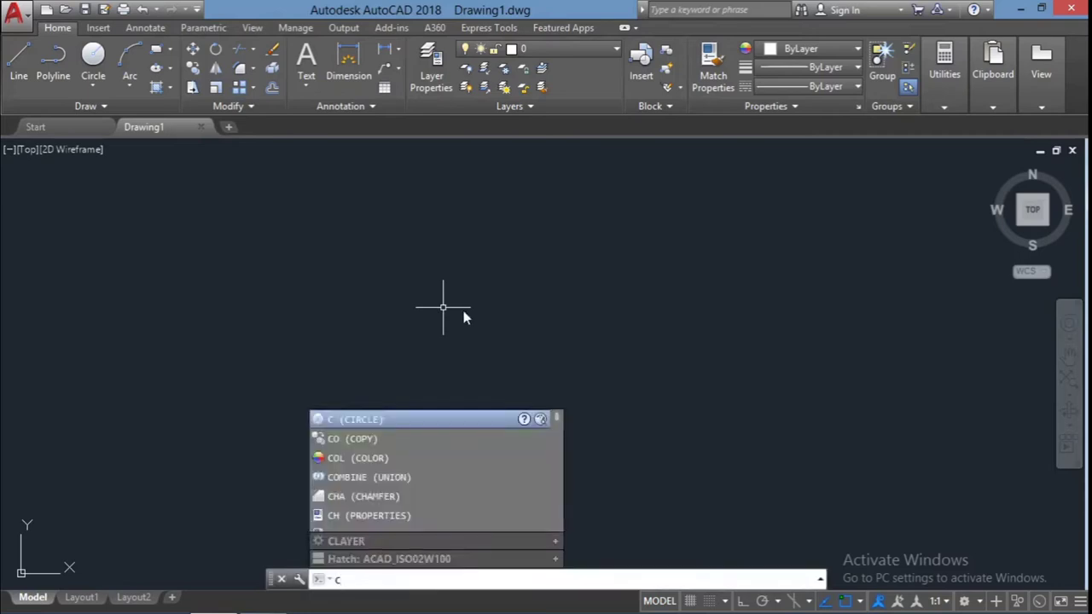
- Draw a large circle and a smaller circle of radius 75 centred above it
{"action": "key", "text": "Return"}
{"action": "left_click", "coordinate": [491, 342]}
{"action": "left_click", "coordinate": [515, 312]}
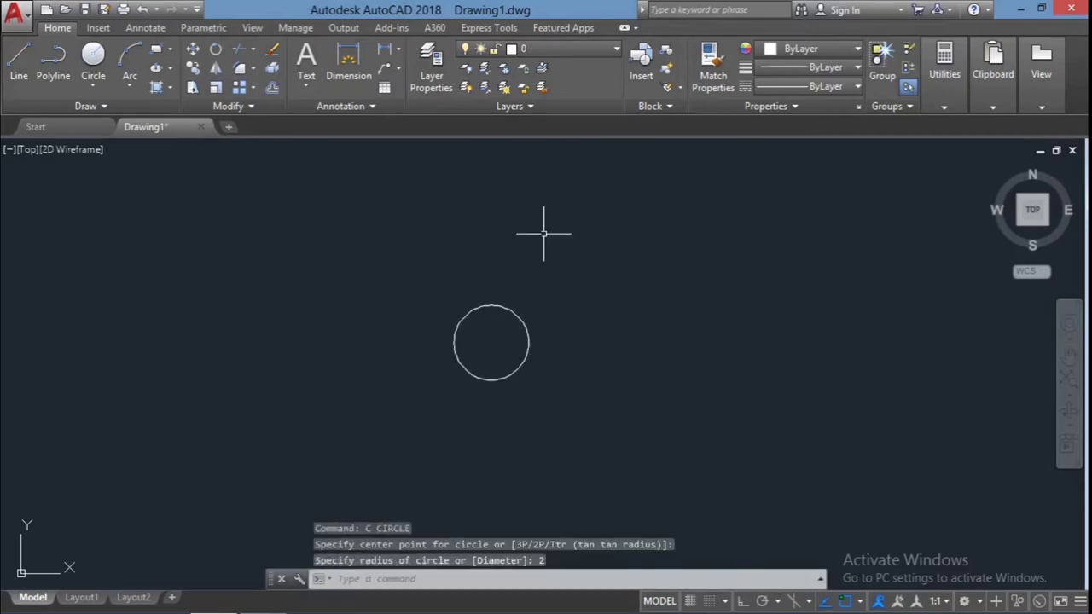
{"action": "type", "text": "c"}
{"action": "key", "text": "Return"}
{"action": "left_click", "coordinate": [492, 303]}
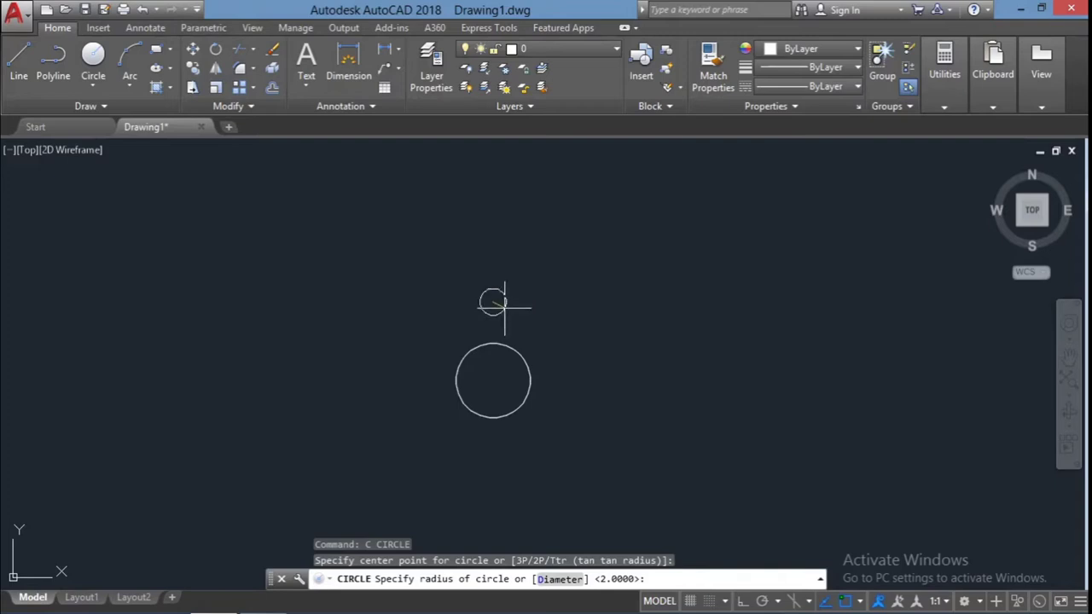
{"action": "type", "text": "75"}
{"action": "key", "text": "Return"}
{"action": "key", "text": "Escape"}
{"action": "left_click", "coordinate": [531, 334]}
{"action": "key", "text": "Escape"}
{"action": "key", "text": "Escape"}
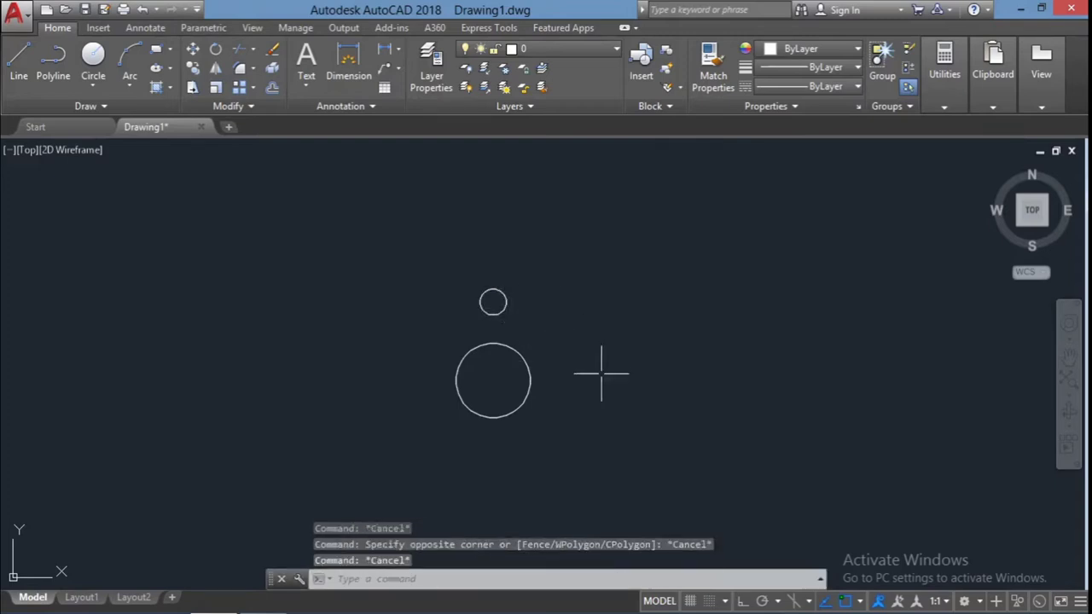
- Draw two horizontal lines, one right of the large circle and one above the small circle
{"action": "key", "text": "l"}
{"action": "key", "text": "Return"}
{"action": "left_click", "coordinate": [622, 381]}
{"action": "key", "text": "F8"}
{"action": "left_click", "coordinate": [864, 380]}
{"action": "key", "text": "Escape"}
{"action": "key", "text": "l"}
{"action": "key", "text": "Return"}
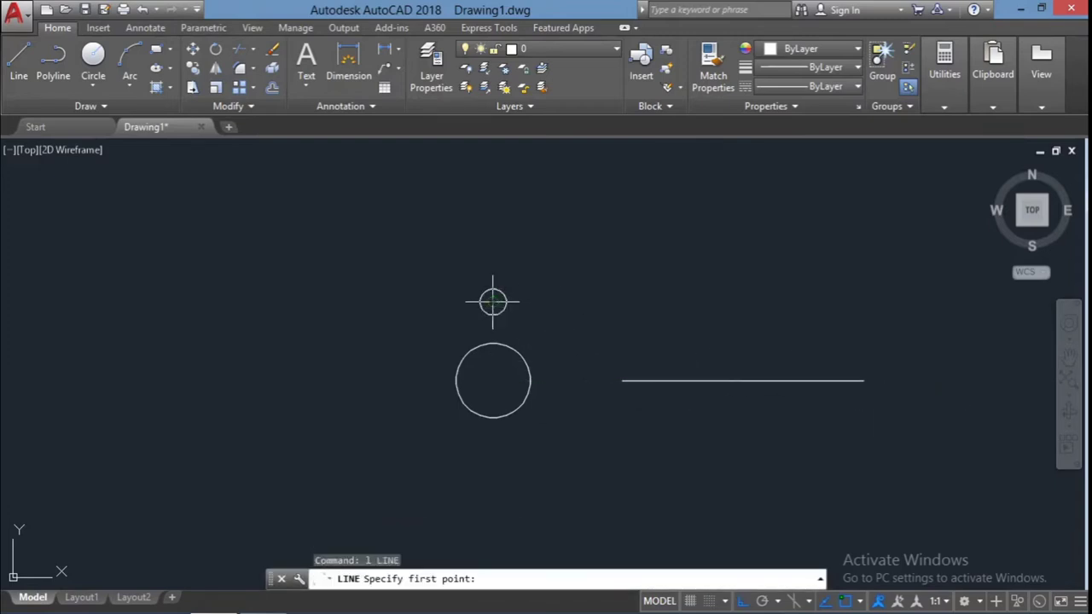
{"action": "left_click", "coordinate": [494, 277]}
{"action": "left_click", "coordinate": [884, 278]}
{"action": "key", "text": "Escape"}
- Add two higher horizontal lines, the top one starting 0.6 above the previous endpoint
{"action": "key", "text": "l"}
{"action": "key", "text": "Return"}
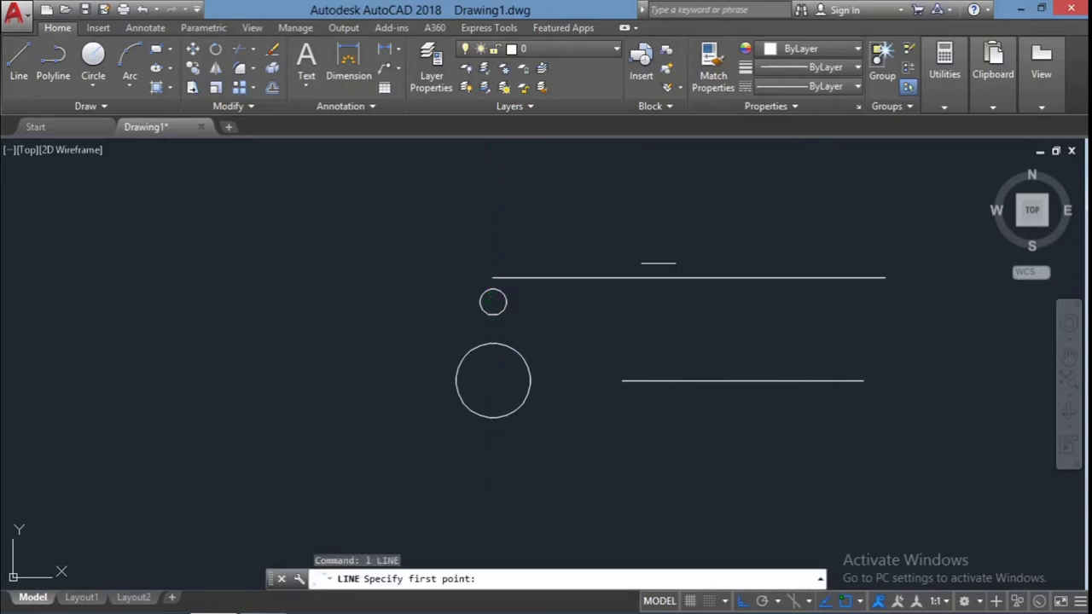
{"action": "left_click", "coordinate": [492, 234]}
{"action": "left_click", "coordinate": [907, 234]}
{"action": "key", "text": "Escape"}
{"action": "key", "text": "Escape"}
{"action": "key", "text": "Escape"}
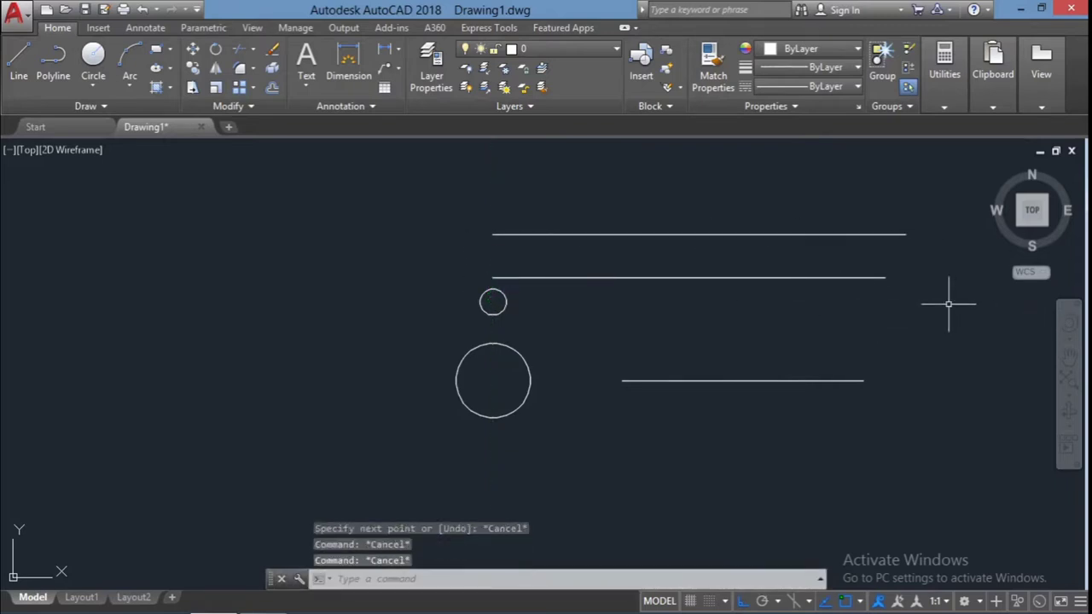
{"action": "key", "text": "l"}
{"action": "key", "text": "Return"}
{"action": "type", "text": "0.6"}
{"action": "key", "text": "Return"}
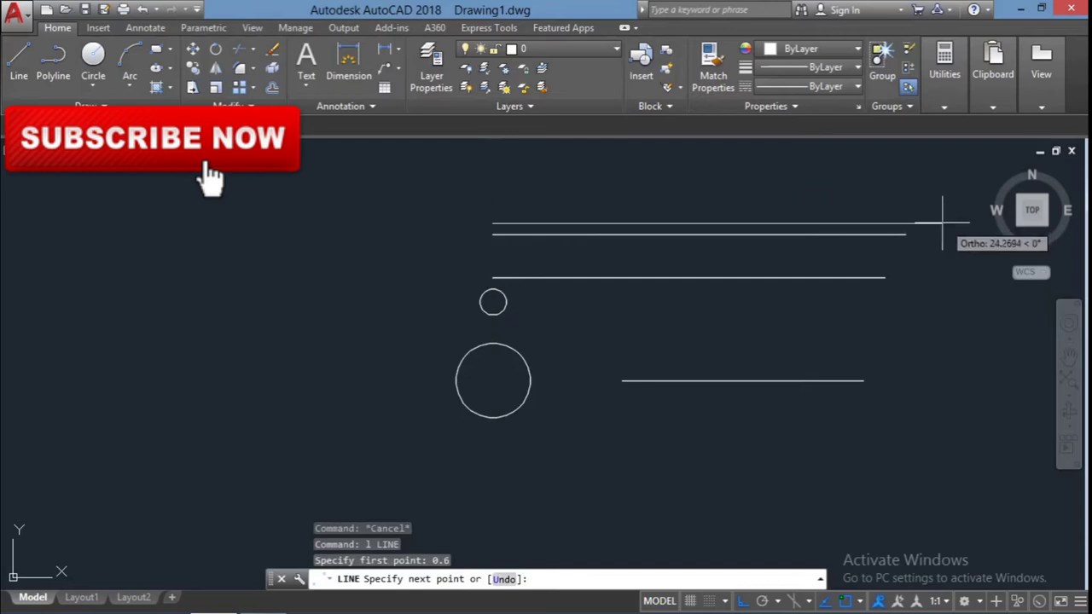
{"action": "left_click", "coordinate": [942, 224]}
{"action": "key", "text": "Escape"}
{"action": "key", "text": "Escape"}
{"action": "key", "text": "Escape"}
{"action": "key", "text": "Escape"}
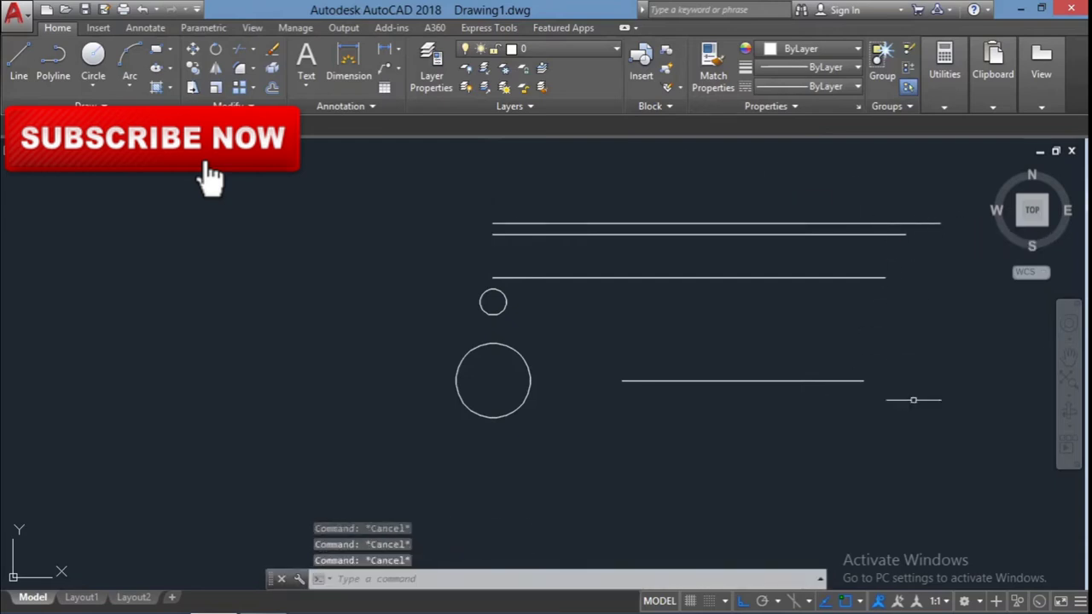
- Draw a short vertical connector from the lower line's end up to the upper line
{"action": "key", "text": "l"}
{"action": "key", "text": "Return"}
{"action": "left_click", "coordinate": [864, 380]}
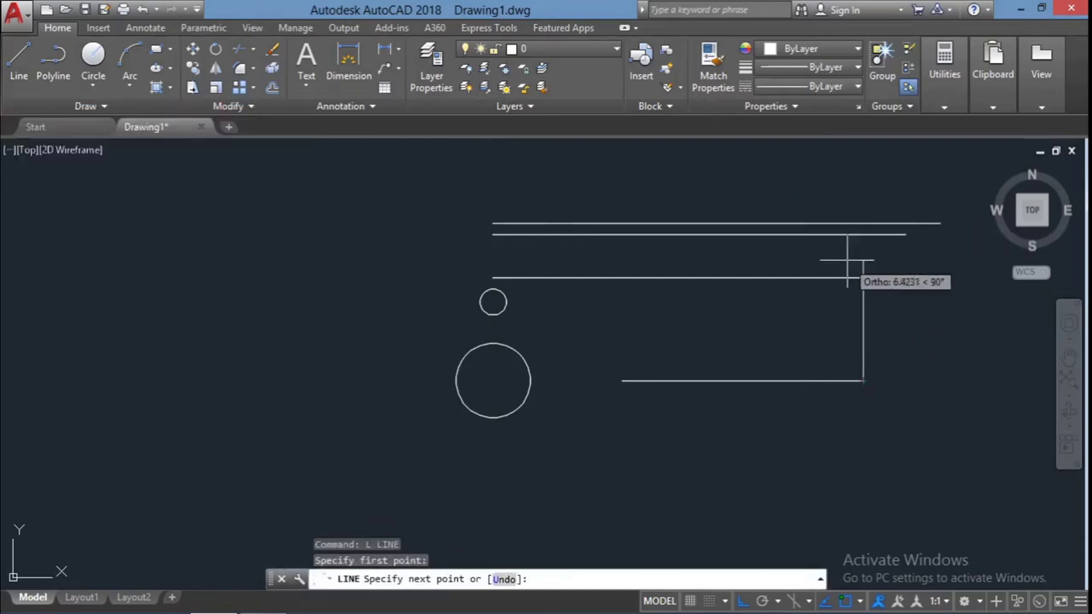
{"action": "left_click", "coordinate": [863, 260]}
{"action": "key", "text": "Escape"}
{"action": "key", "text": "Escape"}
{"action": "left_click_drag", "start_coordinate": [887, 290], "coordinate": [792, 213]}
{"action": "type", "text": "tr"}
{"action": "key", "text": "Return"}
{"action": "key", "text": "Escape"}
{"action": "key", "text": "Escape"}
{"action": "key", "text": "Escape"}
- Draw a separate tall vertical line on the right of the drawing
{"action": "key", "text": "Escape"}
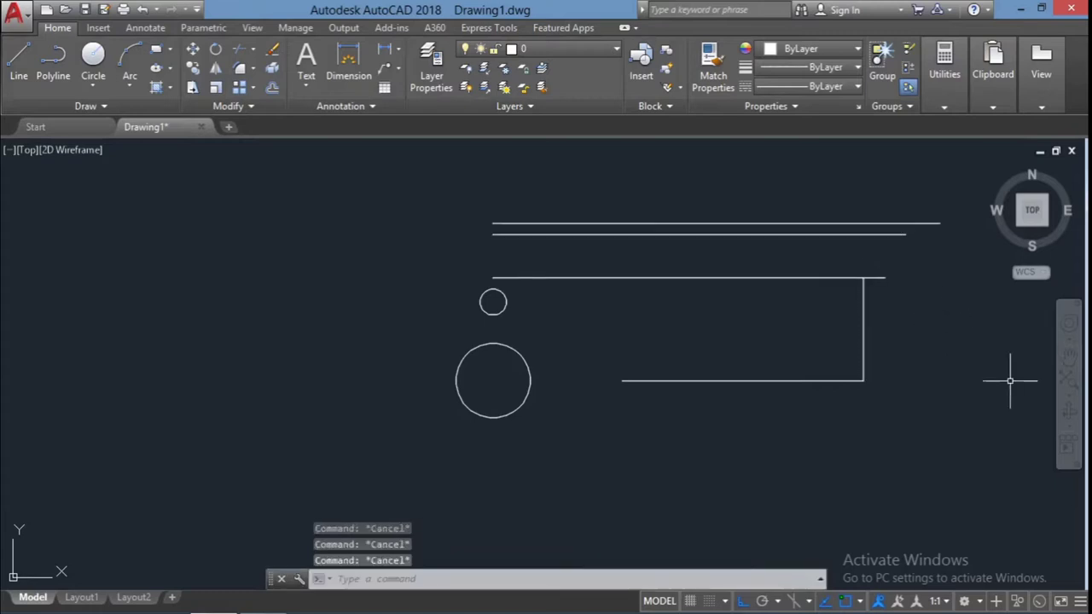
{"action": "left_click", "coordinate": [1069, 357]}
{"action": "left_click_drag", "start_coordinate": [1024, 321], "coordinate": [785, 354]}
{"action": "key", "text": "Escape"}
{"action": "key", "text": "l"}
{"action": "key", "text": "Return"}
{"action": "left_click", "coordinate": [753, 218]}
{"action": "left_click", "coordinate": [753, 461]}
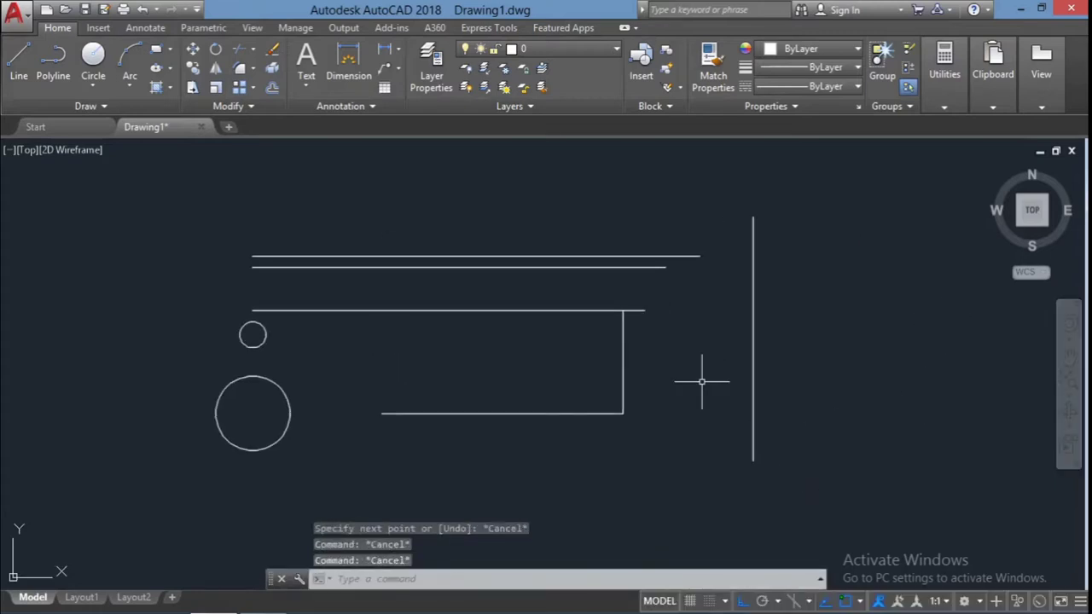
{"action": "type", "text": "exp"}
{"action": "left_click", "coordinate": [415, 421]}
{"action": "left_click", "coordinate": [719, 322]}
{"action": "left_click", "coordinate": [638, 222]}
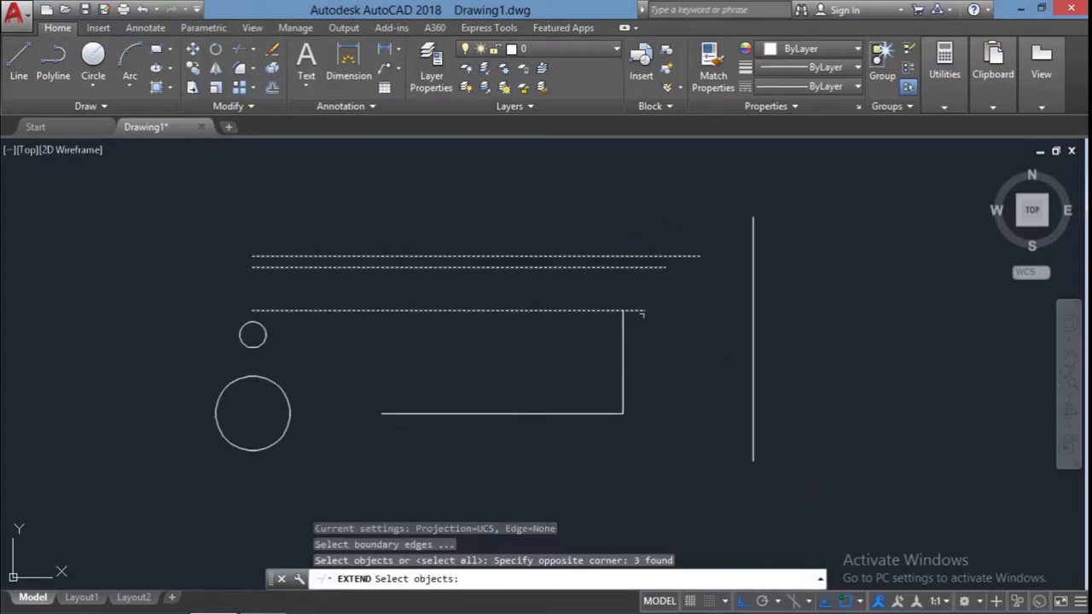
{"action": "left_click", "coordinate": [759, 294]}
{"action": "left_click", "coordinate": [687, 258]}
{"action": "key", "text": "Escape"}
{"action": "key", "text": "Escape"}
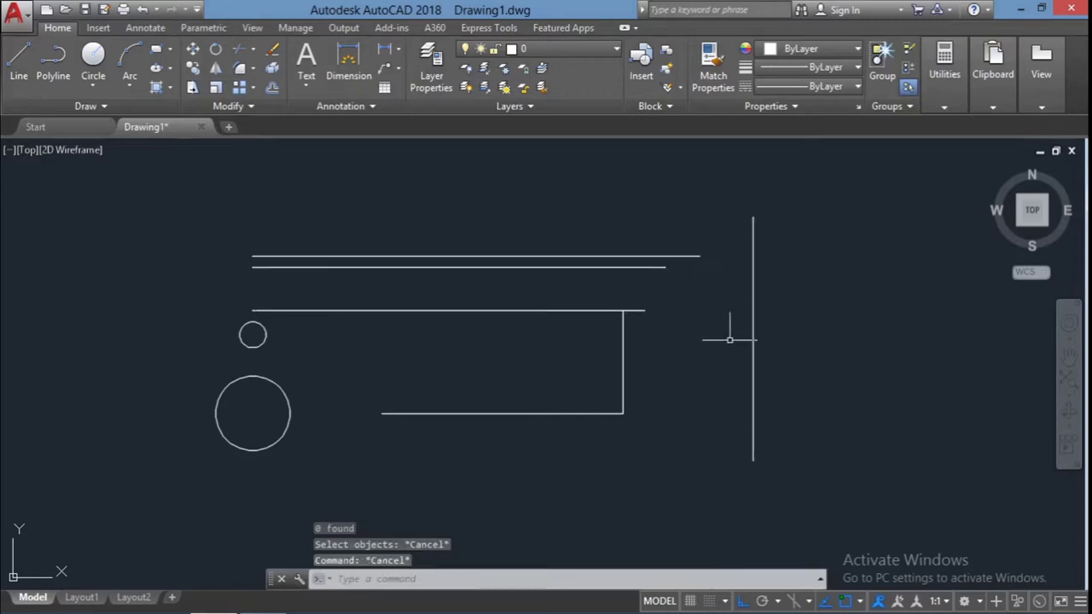
{"action": "left_click", "coordinate": [708, 337]}
{"action": "key", "text": "Escape"}
{"action": "type", "text": "ex"}
{"action": "key", "text": "Return"}
{"action": "left_click", "coordinate": [667, 256]}
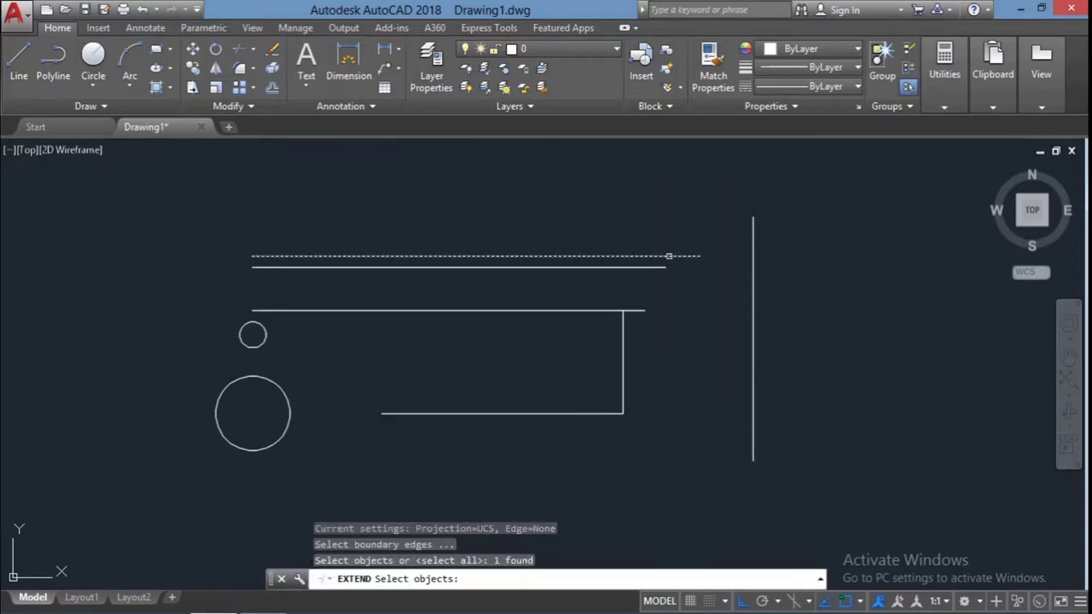
{"action": "key", "text": "Return"}
{"action": "left_click", "coordinate": [669, 263]}
{"action": "key", "text": "Escape"}
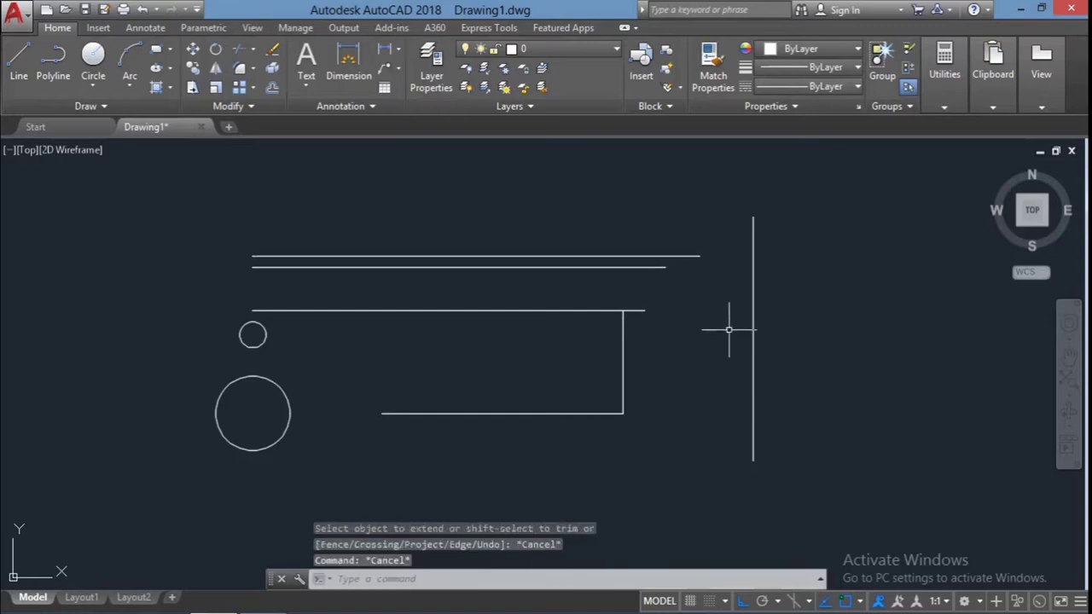
{"action": "key", "text": "Escape"}
{"action": "key", "text": "Escape"}
{"action": "type", "text": "ex"}
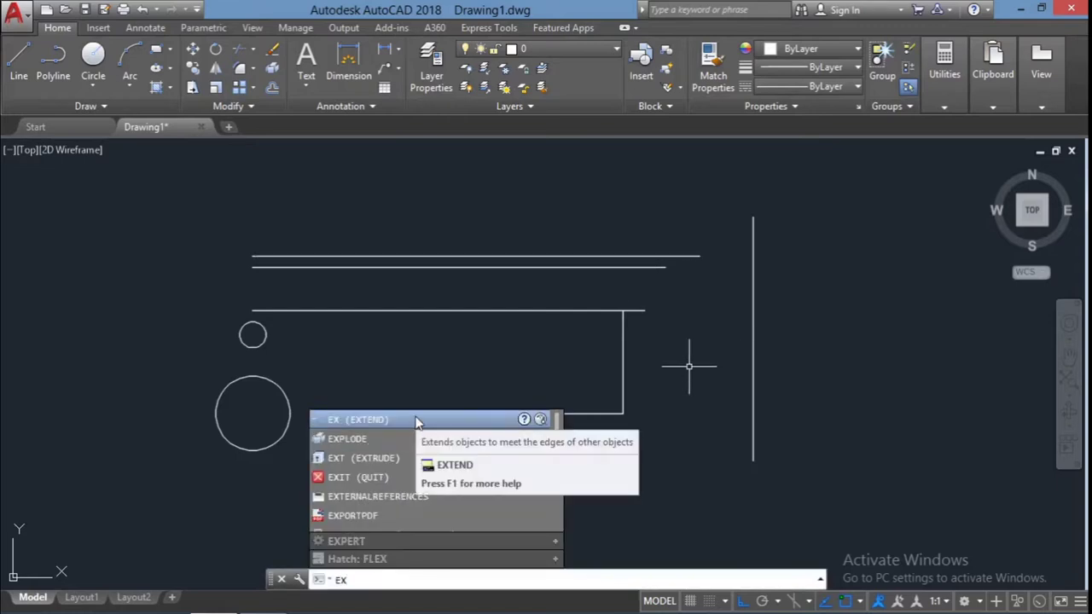
{"action": "key", "text": "Return"}
{"action": "left_click", "coordinate": [697, 322]}
{"action": "left_click", "coordinate": [637, 210]}
{"action": "key", "text": "Return"}
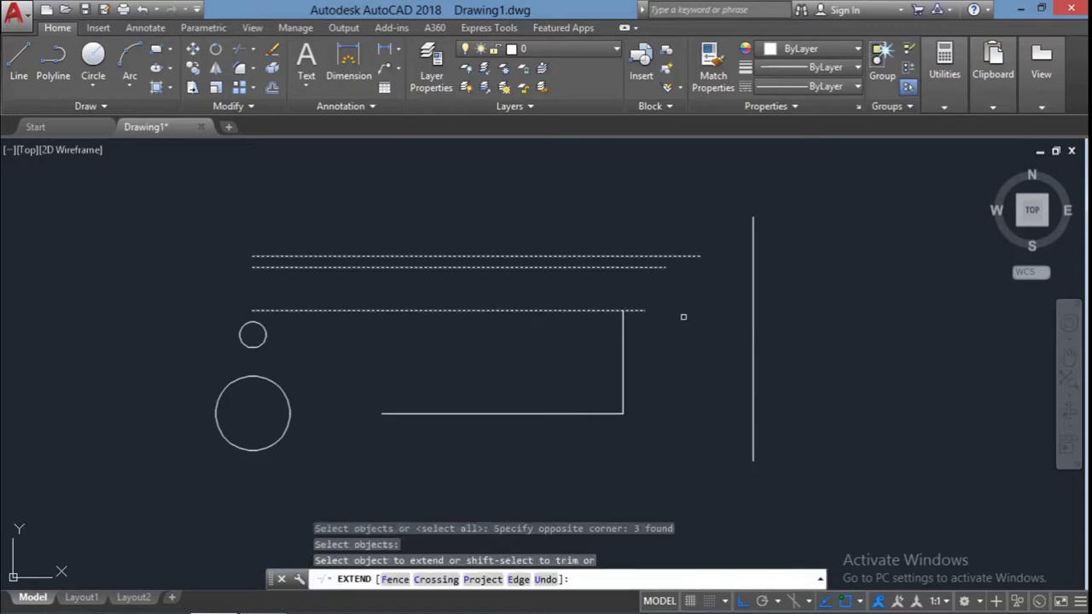
{"action": "left_click", "coordinate": [752, 290]}
{"action": "left_click", "coordinate": [432, 580]}
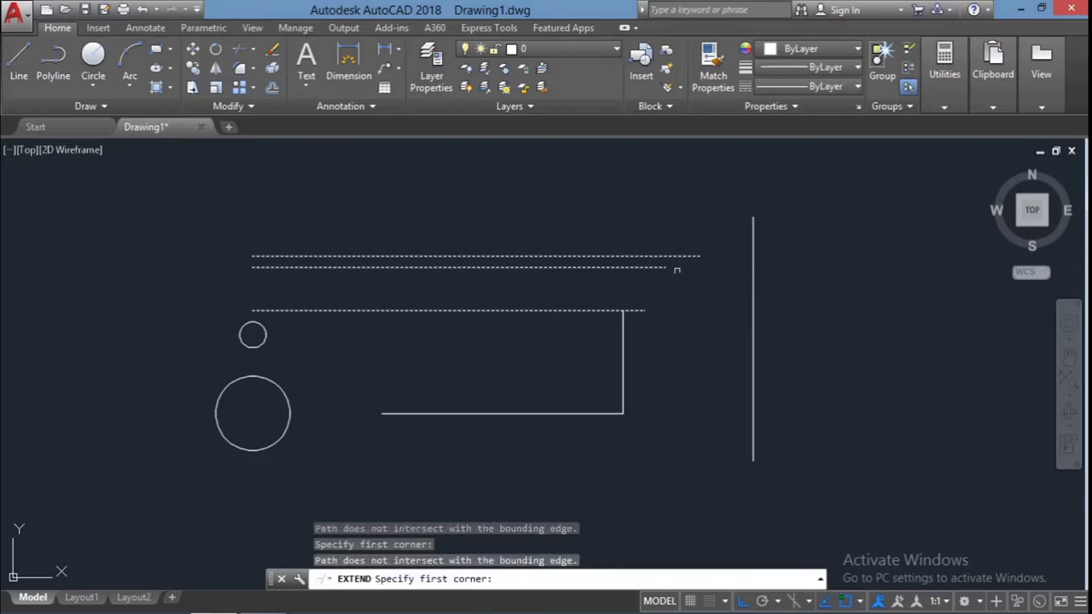
{"action": "key", "text": "Escape"}
{"action": "type", "text": "l"}
- Sketch a short line between the rim lines and lengthen the top horizontal lines
{"action": "key", "text": "Return"}
{"action": "left_click", "coordinate": [720, 311]}
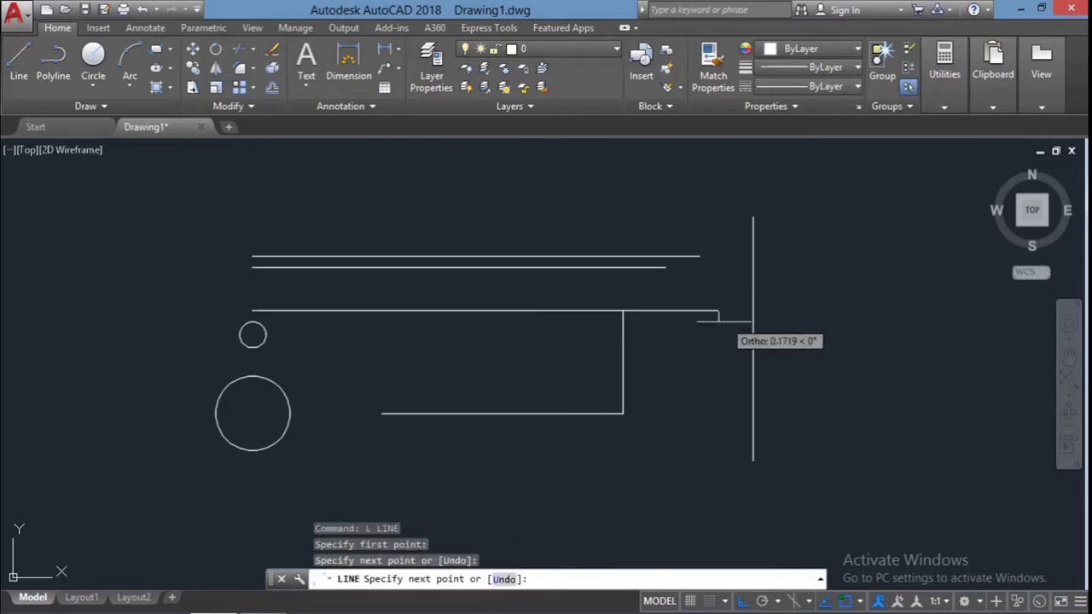
{"action": "left_click", "coordinate": [658, 313]}
{"action": "key", "text": "Escape"}
{"action": "key", "text": "Escape"}
{"action": "key", "text": "Return"}
{"action": "left_click", "coordinate": [666, 267]}
{"action": "left_click", "coordinate": [724, 267]}
{"action": "key", "text": "Escape"}
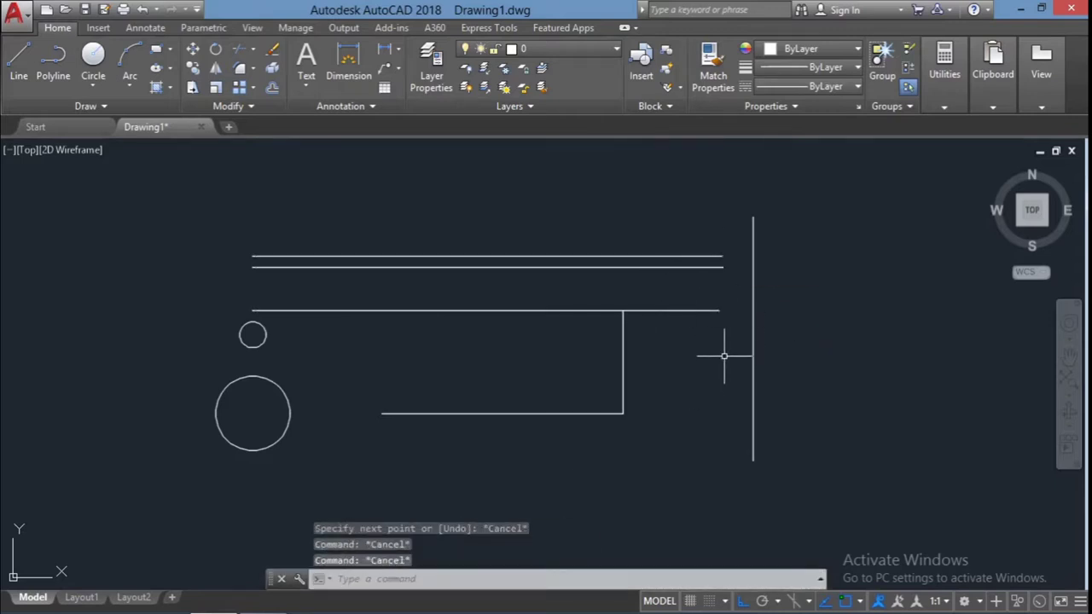
- Draw a free-angle diagonal from the lower line up to the second line
{"action": "type", "text": "l"}
{"action": "key", "text": "Return"}
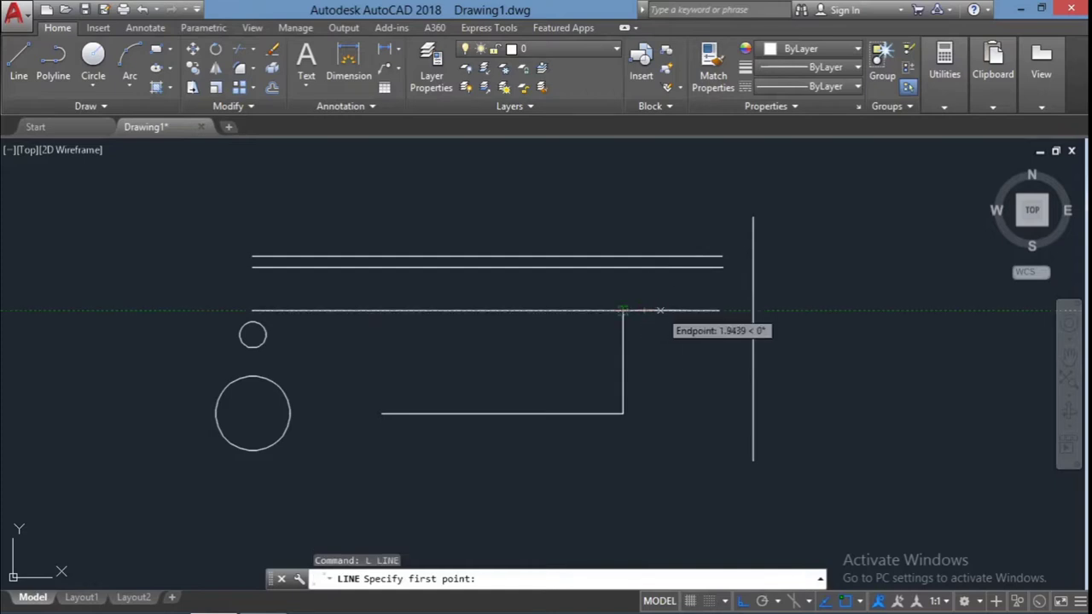
{"action": "left_click", "coordinate": [674, 311]}
{"action": "key", "text": "F8"}
{"action": "left_click", "coordinate": [724, 267]}
{"action": "key", "text": "Escape"}
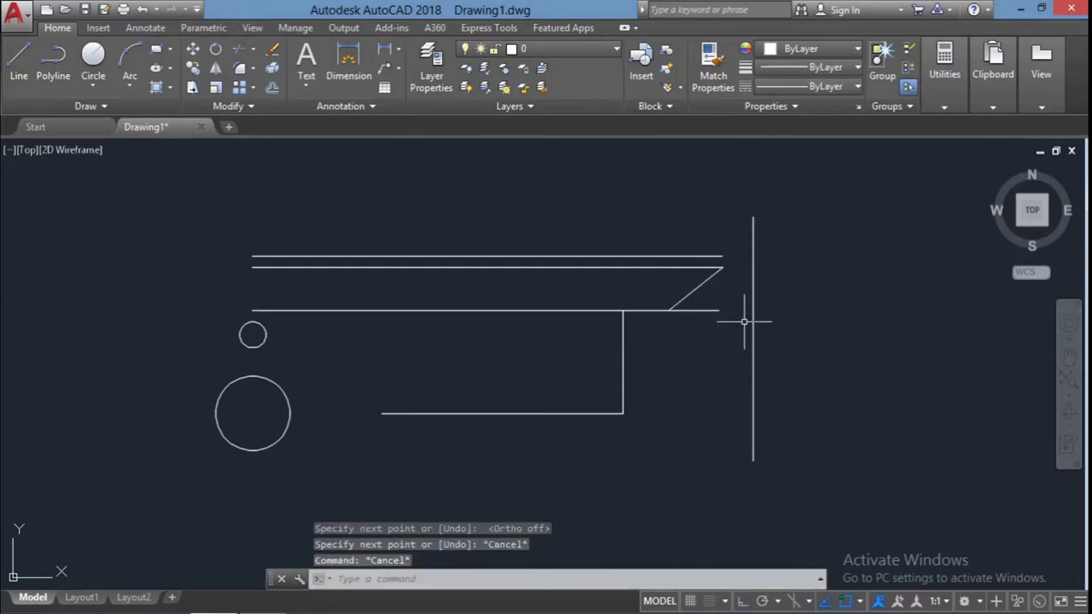
- Try starting lines at the diagonal's top end and extending the short segment
{"action": "type", "text": "l"}
{"action": "key", "text": "Return"}
{"action": "left_click", "coordinate": [700, 281]}
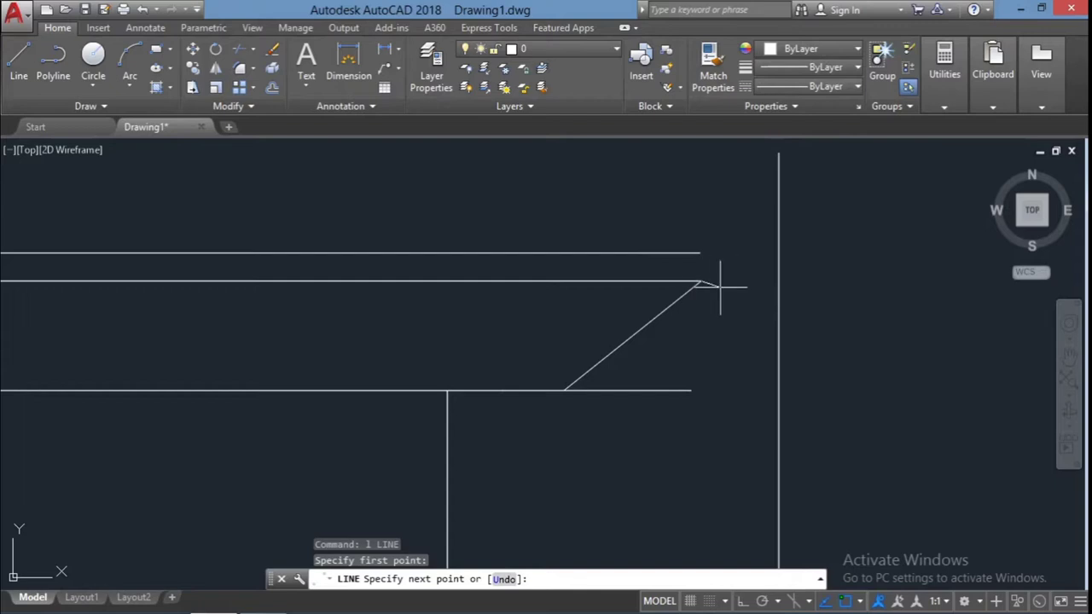
{"action": "key", "text": "Escape"}
{"action": "key", "text": "Escape"}
{"action": "key", "text": "Escape"}
{"action": "type", "text": "l"}
{"action": "key", "text": "Return"}
{"action": "left_click", "coordinate": [701, 280]}
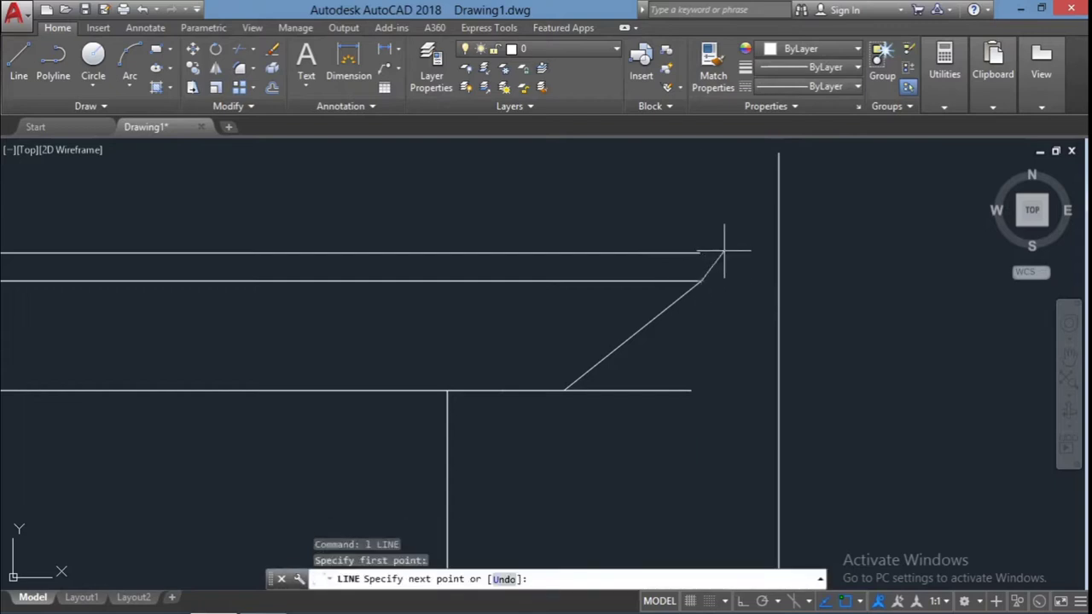
{"action": "key", "text": "Escape"}
{"action": "left_click", "coordinate": [671, 215]}
{"action": "type", "text": "ex"}
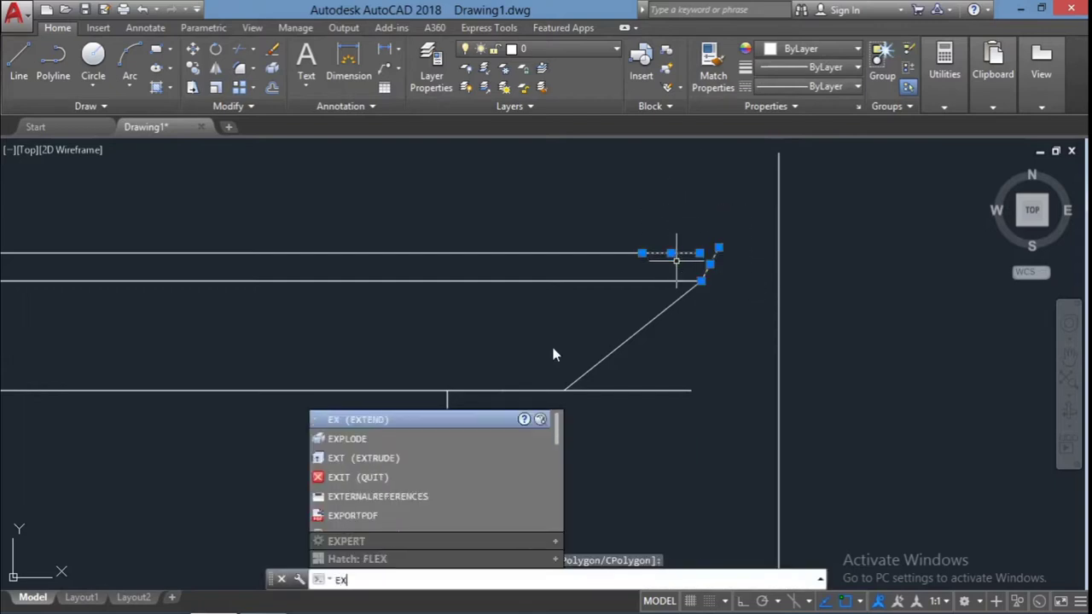
{"action": "key", "text": "Return"}
{"action": "left_click", "coordinate": [695, 253]}
{"action": "key", "text": "Escape"}
{"action": "key", "text": "Escape"}
{"action": "key", "text": "Escape"}
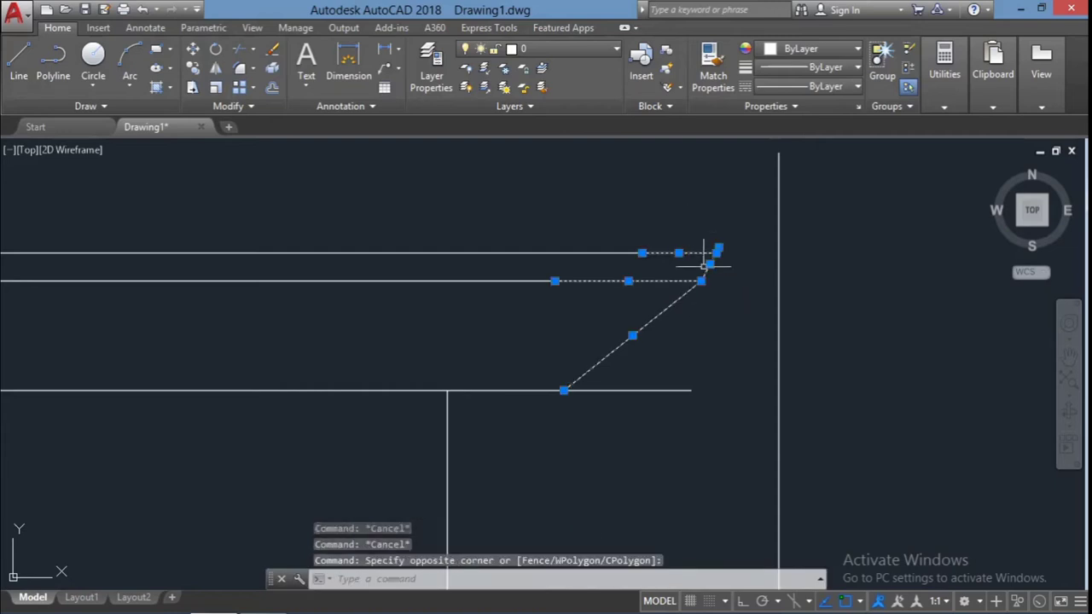
- Draw the stepped flange from the corner with 0.5, 0.6, 0.35, 0.35 and 0.5 segments plus a joining diagonal
{"action": "type", "text": "l"}
{"action": "key", "text": "Return"}
{"action": "left_click", "coordinate": [716, 253]}
{"action": "type", "text": "0.5"}
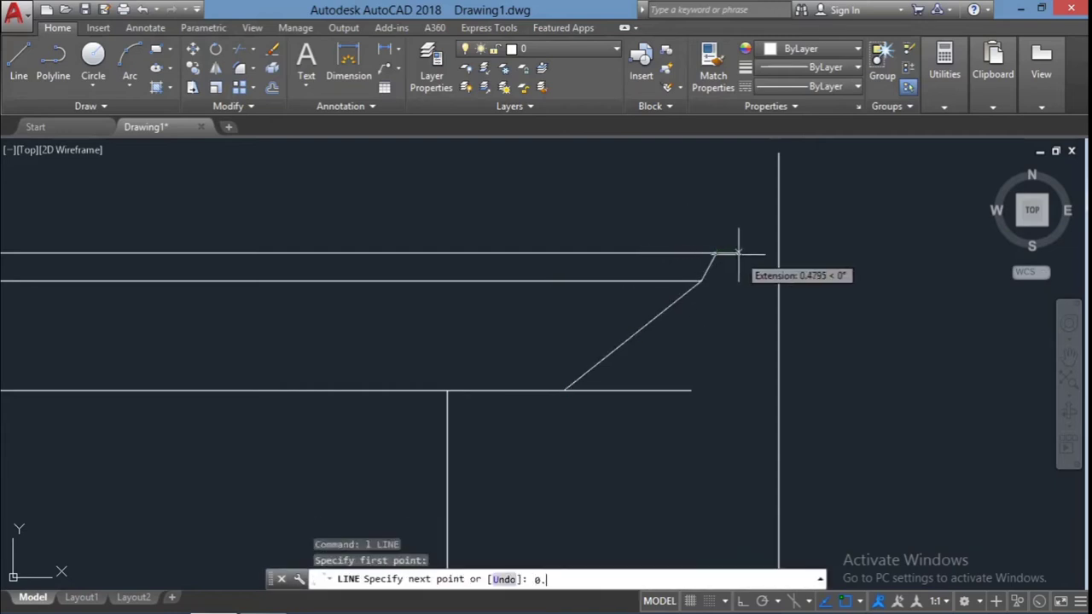
{"action": "key", "text": "Return"}
{"action": "type", "text": "6"}
{"action": "key", "text": "Return"}
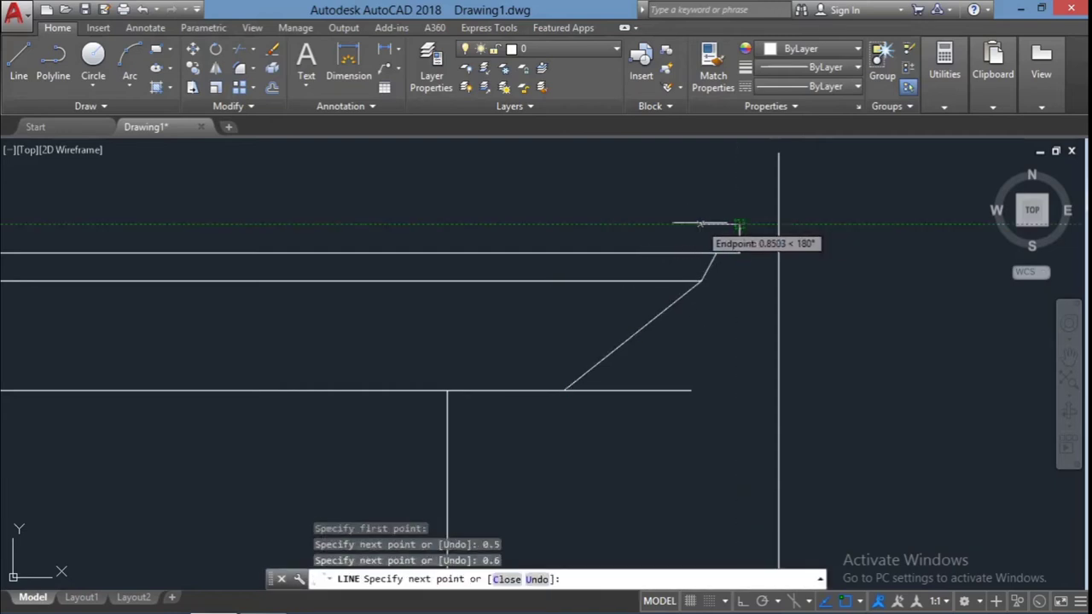
{"action": "type", "text": "0.35"}
{"action": "key", "text": "Return"}
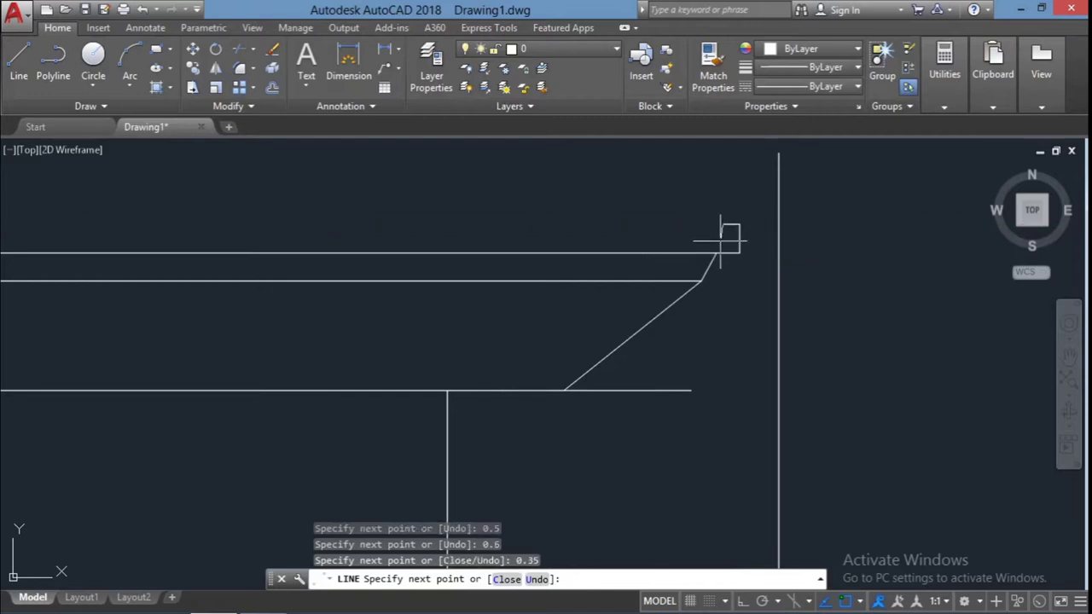
{"action": "key", "text": "F8"}
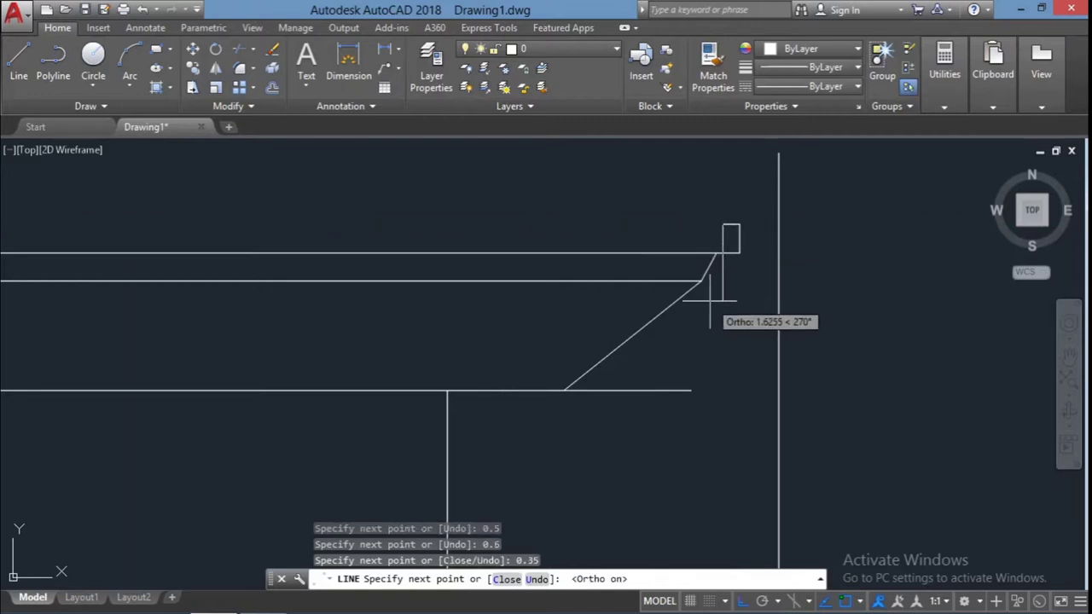
{"action": "type", "text": "0.35"}
{"action": "key", "text": "Return"}
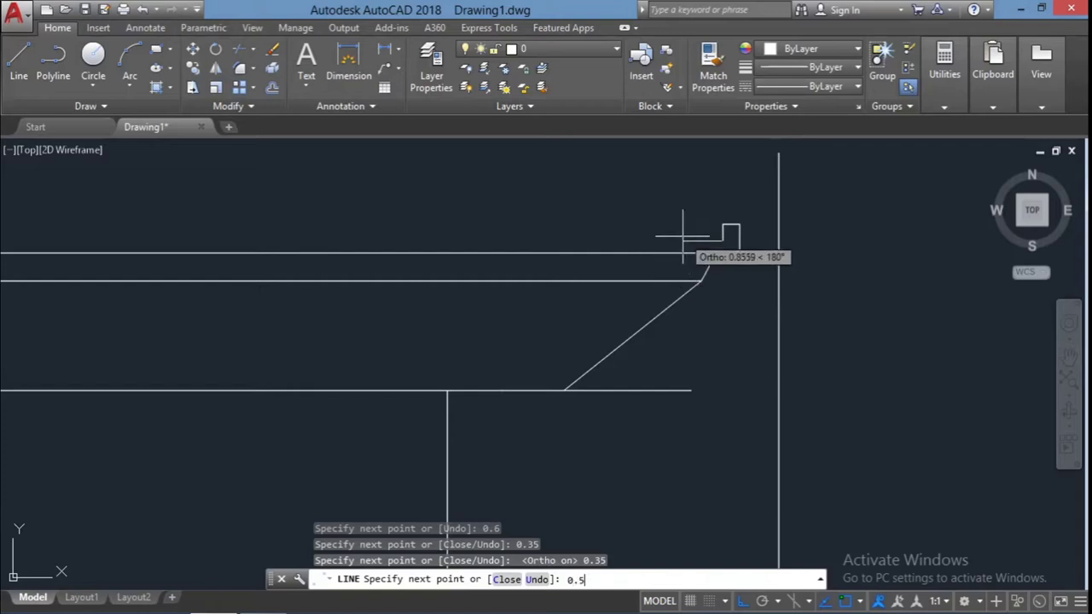
{"action": "key", "text": "Return"}
{"action": "left_click", "coordinate": [624, 262]}
{"action": "key", "text": "Escape"}
{"action": "key", "text": "Escape"}
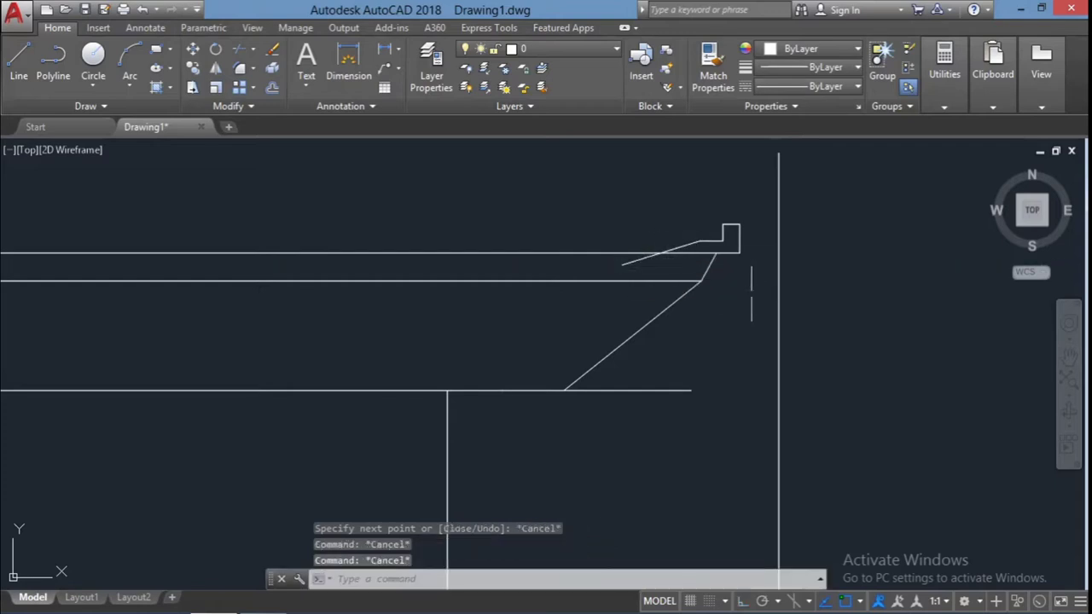
- Trim the line end past the diagonal and the diagonal's lower stub
{"action": "left_click_drag", "start_coordinate": [742, 341], "coordinate": [626, 200]}
{"action": "type", "text": "tr"}
{"action": "key", "text": "Return"}
{"action": "left_click", "coordinate": [684, 252]}
{"action": "left_click", "coordinate": [642, 259]}
{"action": "key", "text": "Escape"}
{"action": "key", "text": "Escape"}
{"action": "key", "text": "Escape"}
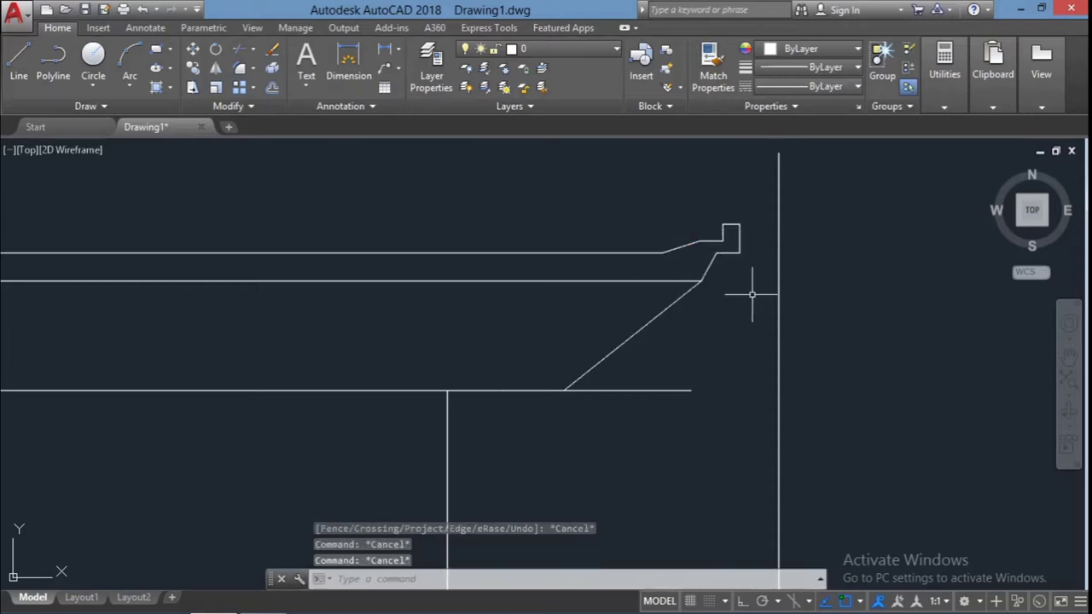
- Draw a vertical line with Ortho on from the bottom line up past the rim
{"action": "scroll", "coordinate": [742, 293], "scroll_direction": "down", "scroll_amount": 2}
{"action": "key", "text": "Return"}
{"action": "key", "text": "Return"}
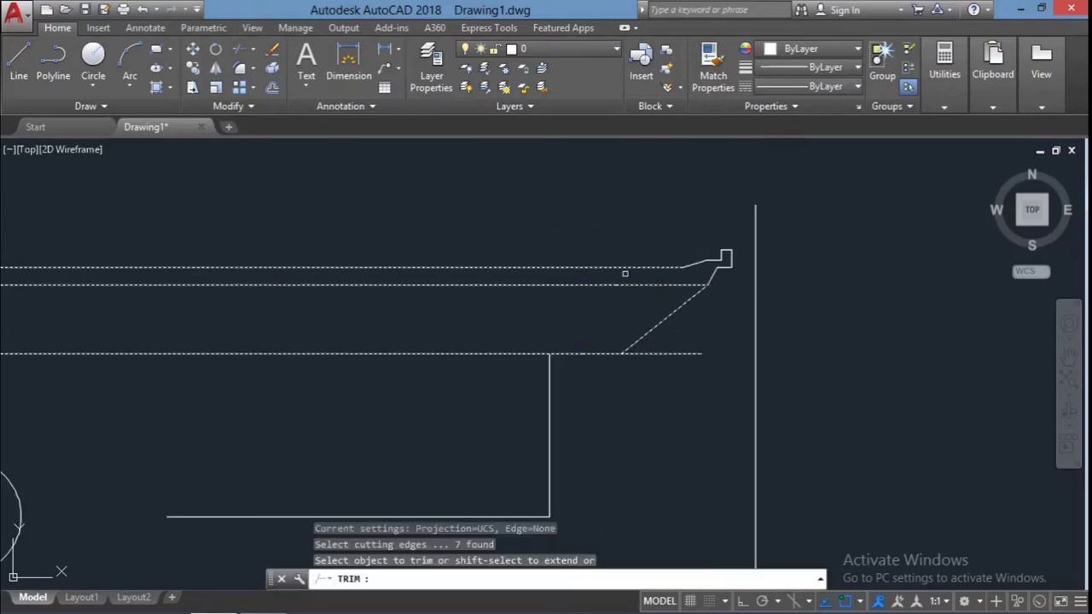
{"action": "left_click", "coordinate": [658, 348]}
{"action": "key", "text": "Escape"}
{"action": "key", "text": "Escape"}
{"action": "scroll", "coordinate": [673, 374], "scroll_direction": "down", "scroll_amount": 2}
{"action": "type", "text": "l"}
{"action": "key", "text": "Return"}
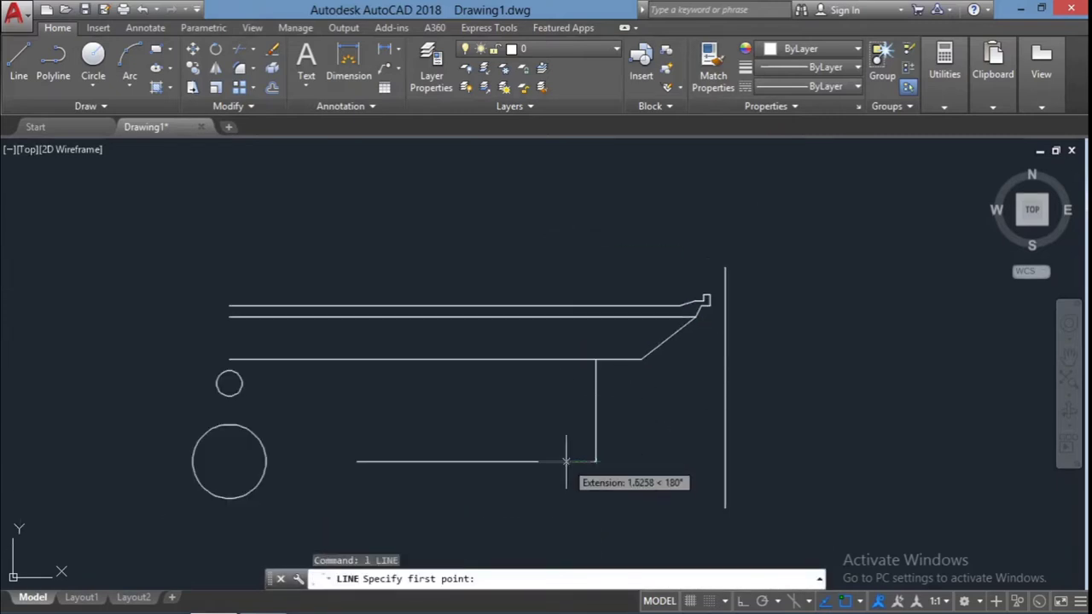
{"action": "left_click", "coordinate": [562, 461]}
{"action": "key", "text": "F8"}
{"action": "left_click", "coordinate": [562, 228]}
{"action": "key", "text": "Escape"}
- Trim off the new vertical line's portion above the rim line
{"action": "type", "text": "tr"}
{"action": "key", "text": "Return"}
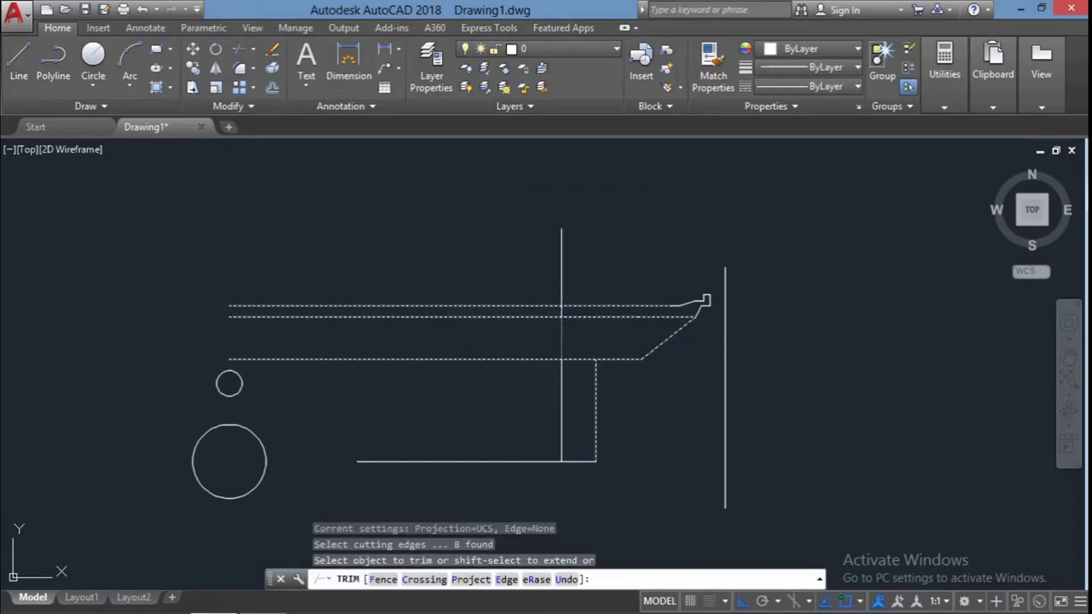
{"action": "left_click_drag", "start_coordinate": [572, 346], "coordinate": [556, 243]}
{"action": "scroll", "coordinate": [608, 316], "scroll_direction": "up", "scroll_amount": 2}
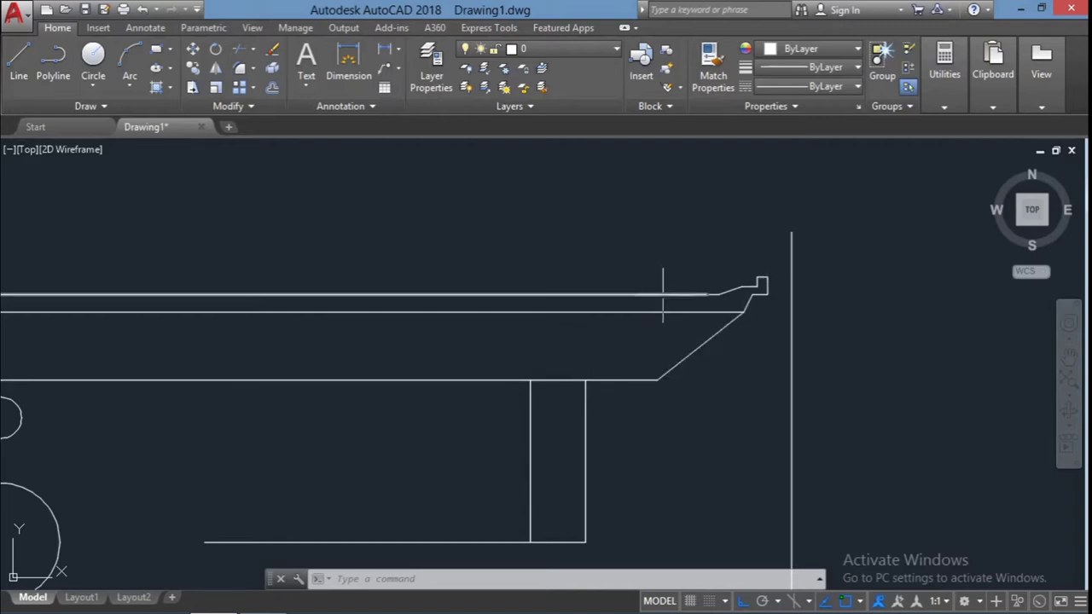
{"action": "scroll", "coordinate": [700, 382], "scroll_direction": "down", "scroll_amount": 2}
{"action": "scroll", "coordinate": [698, 384], "scroll_direction": "up", "scroll_amount": 2}
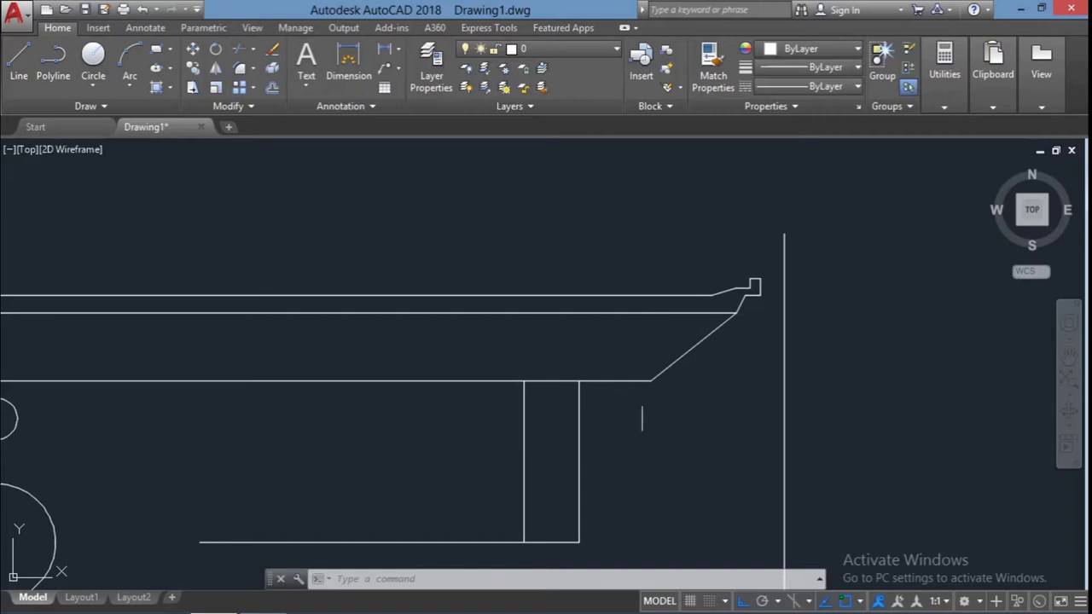
- Draw a left diagonal from the lower rim line, trim it at the upper line and delete the stub
{"action": "key", "text": "Escape"}
{"action": "key", "text": "Escape"}
{"action": "type", "text": "l"}
{"action": "key", "text": "Return"}
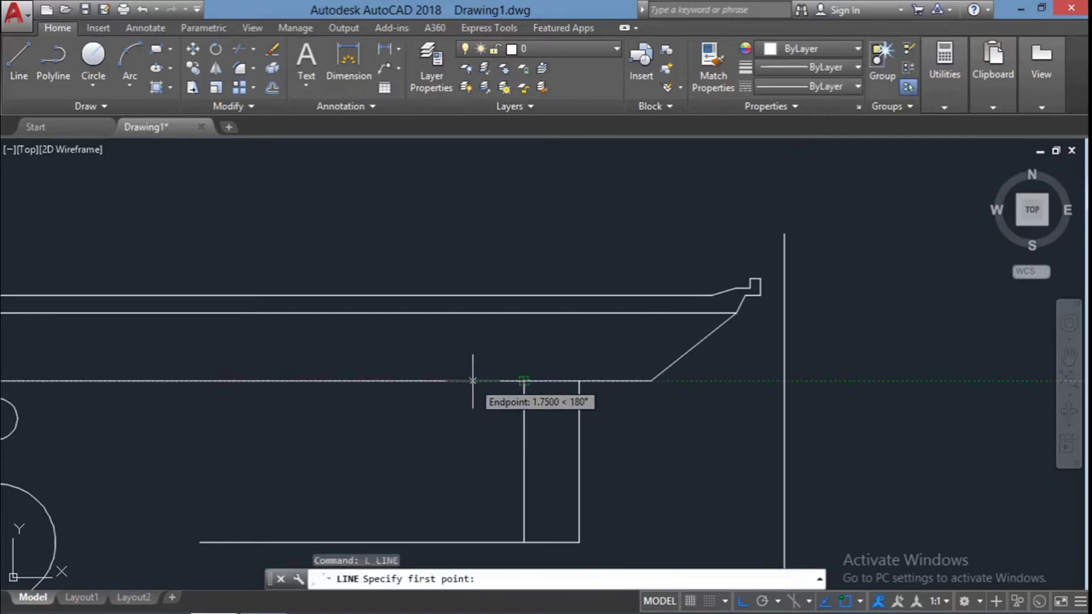
{"action": "left_click", "coordinate": [472, 380]}
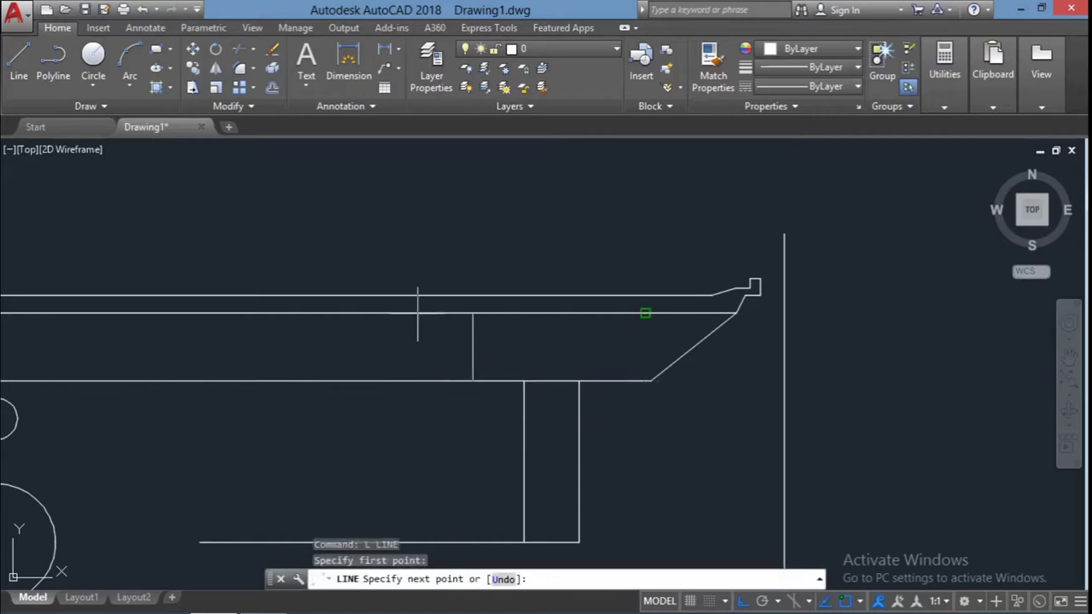
{"action": "left_click", "coordinate": [380, 287]}
{"action": "key", "text": "Escape"}
{"action": "type", "text": "tr"}
{"action": "left_click", "coordinate": [381, 305]}
{"action": "left_click", "coordinate": [385, 290]}
{"action": "key", "text": "Delete"}
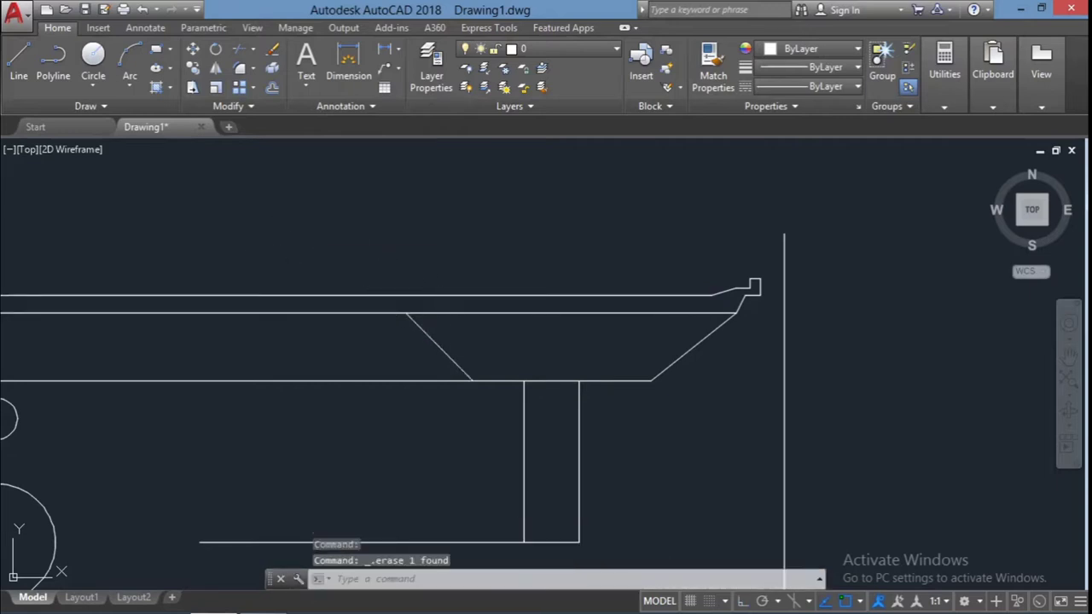
{"action": "key", "text": "Escape"}
{"action": "key", "text": "Escape"}
- Mirror the stepped end flange across a vertical line, keeping the original
{"action": "left_click", "coordinate": [780, 304]}
{"action": "left_click", "coordinate": [725, 241]}
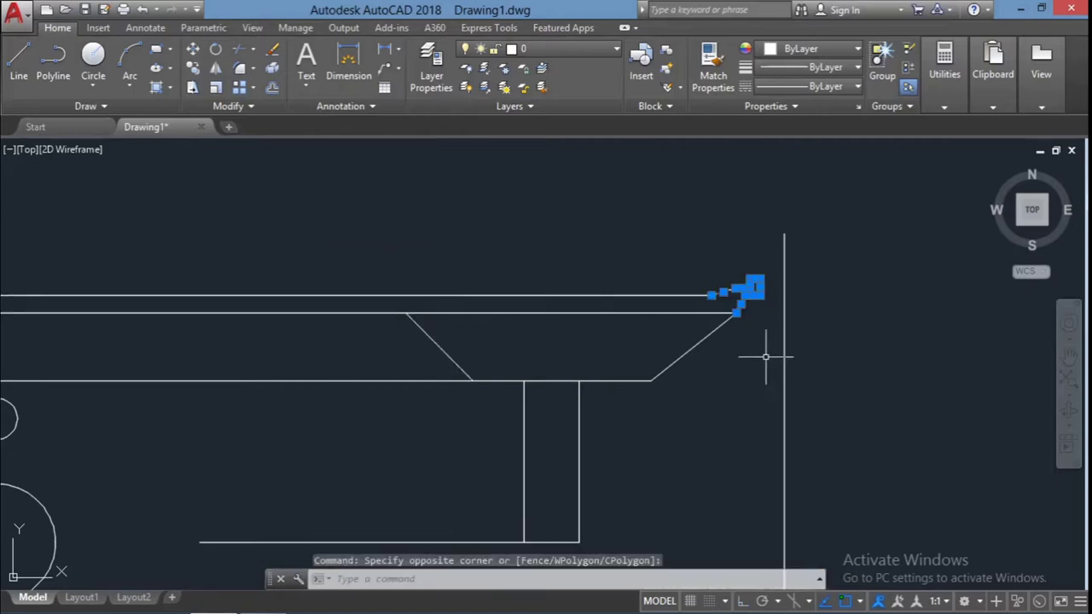
{"action": "type", "text": "mi"}
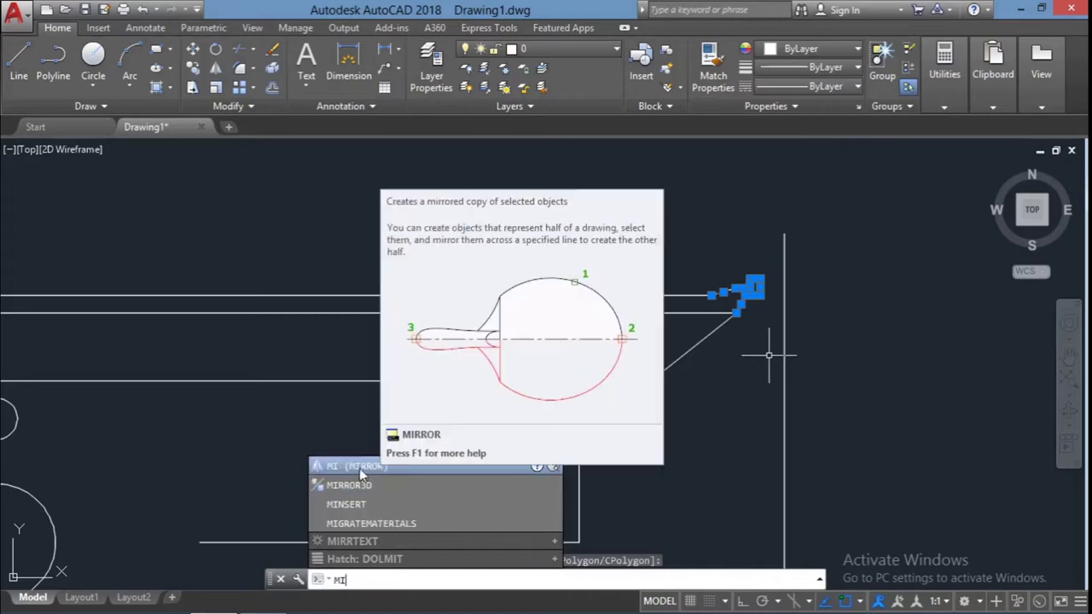
{"action": "left_click", "coordinate": [359, 468]}
{"action": "left_click", "coordinate": [739, 294]}
{"action": "key", "text": "Escape"}
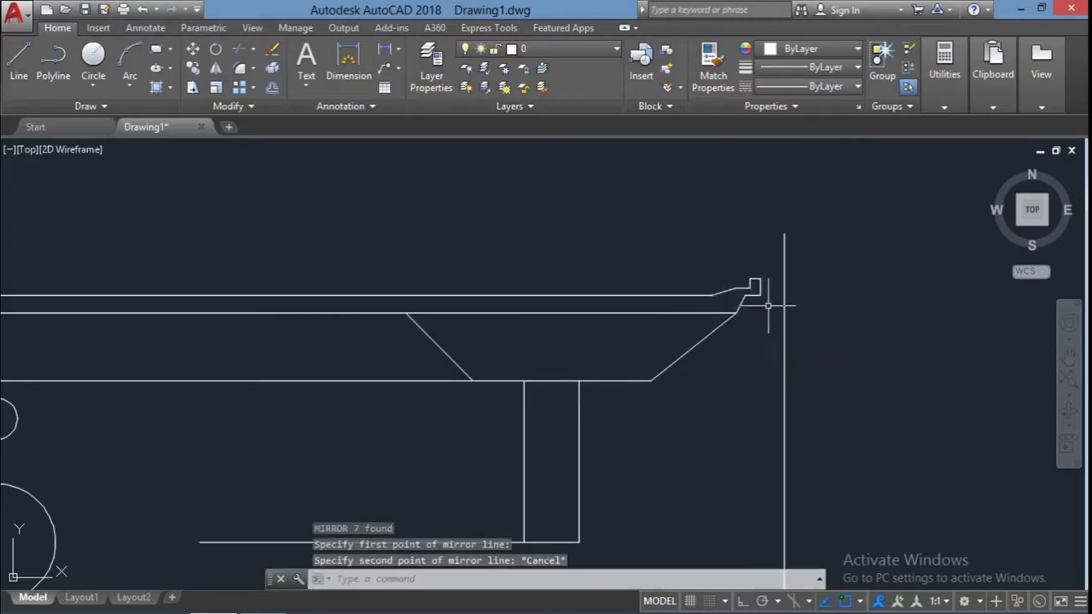
{"action": "left_click", "coordinate": [768, 305]}
{"action": "left_click", "coordinate": [700, 239]}
{"action": "type", "text": "mi"}
{"action": "key", "text": "Return"}
{"action": "left_click", "coordinate": [739, 313]}
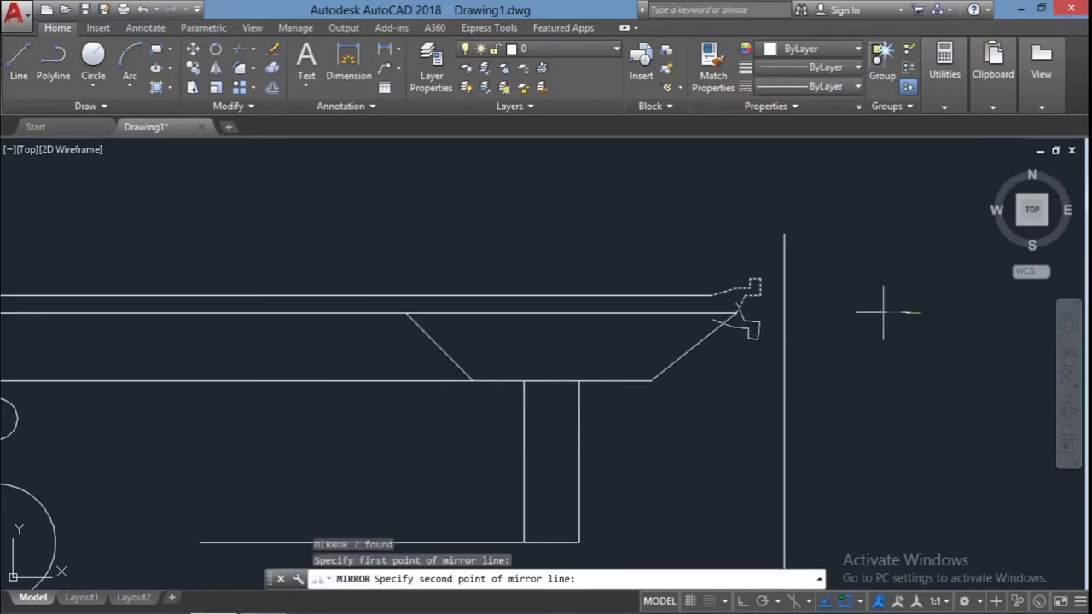
{"action": "scroll", "coordinate": [922, 294], "scroll_direction": "down", "scroll_amount": 2}
{"action": "key", "text": "F8"}
{"action": "left_click", "coordinate": [922, 256]}
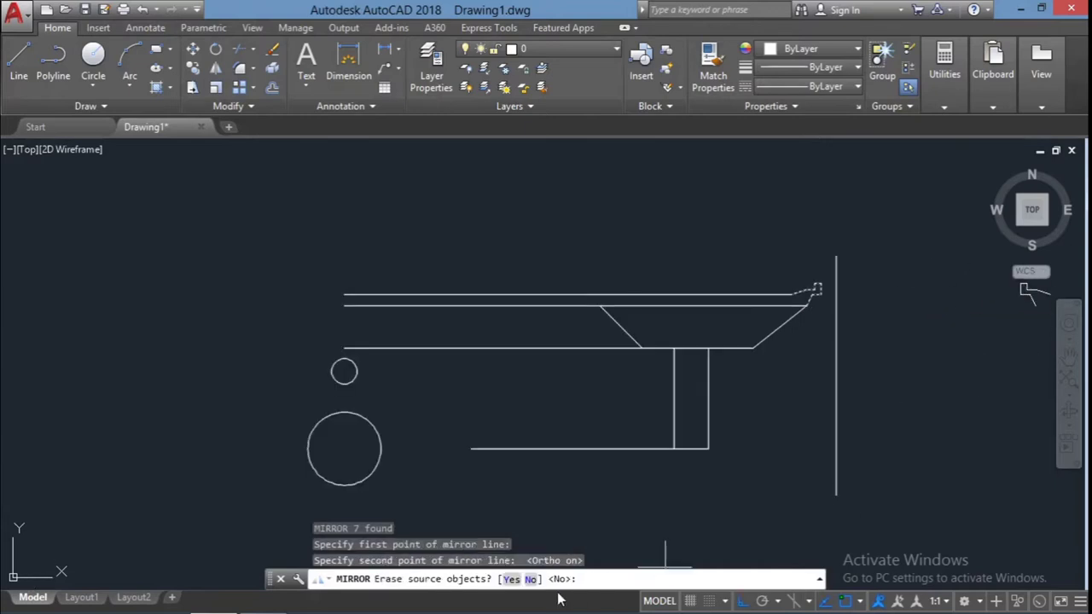
{"action": "key", "text": "Escape"}
- Erase the redundant upper long line
{"action": "type", "text": "p"}
{"action": "key", "text": "Return"}
{"action": "left_click_drag", "start_coordinate": [965, 359], "coordinate": [923, 320]}
{"action": "key", "text": "Escape"}
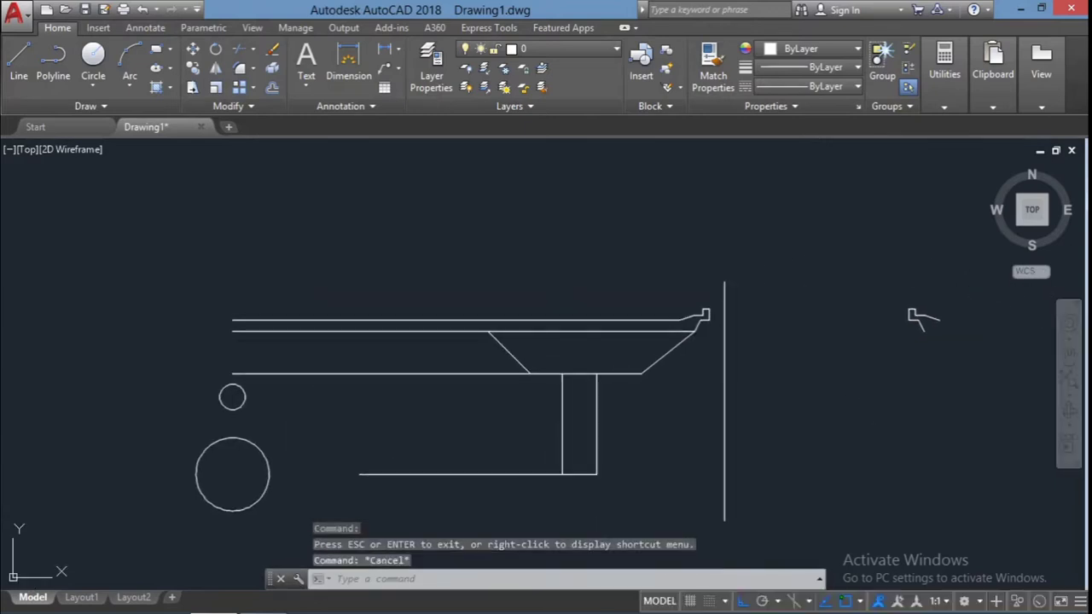
{"action": "left_click", "coordinate": [555, 341]}
{"action": "key", "text": "Escape"}
{"action": "scroll", "coordinate": [543, 299], "scroll_direction": "up", "scroll_amount": 2}
{"action": "left_click", "coordinate": [556, 334]}
{"action": "key", "text": "Delete"}
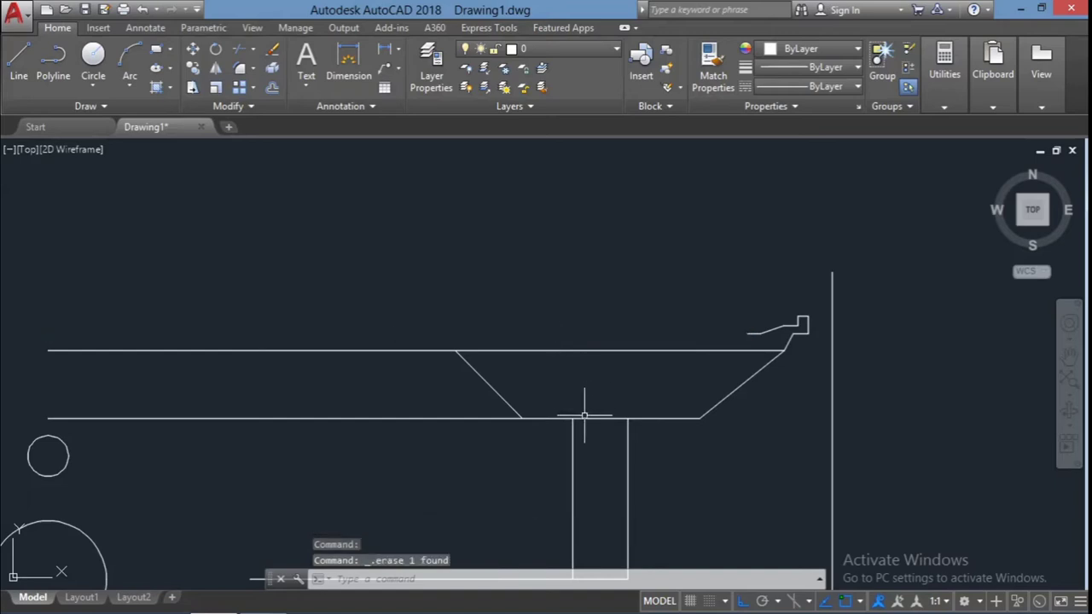
{"action": "key", "text": "Escape"}
{"action": "key", "text": "Escape"}
{"action": "scroll", "coordinate": [563, 383], "scroll_direction": "down", "scroll_amount": 2}
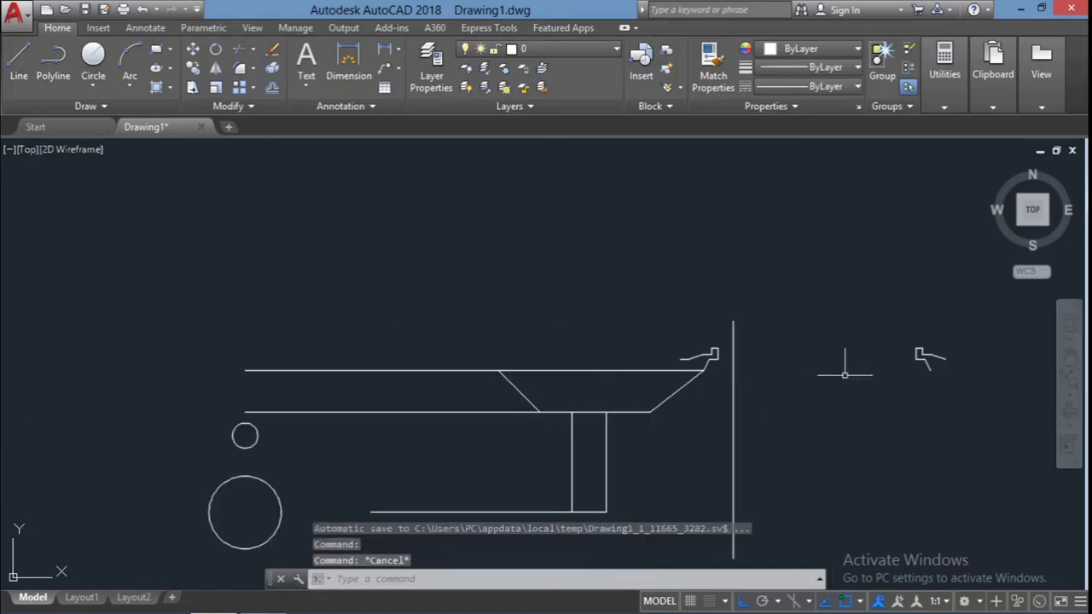
{"action": "left_click", "coordinate": [904, 307]}
- Move the mirrored flange copy to the rim's left end
{"action": "left_click", "coordinate": [947, 375]}
{"action": "type", "text": "m"}
{"action": "key", "text": "Return"}
{"action": "scroll", "coordinate": [969, 358], "scroll_direction": "up", "scroll_amount": 2}
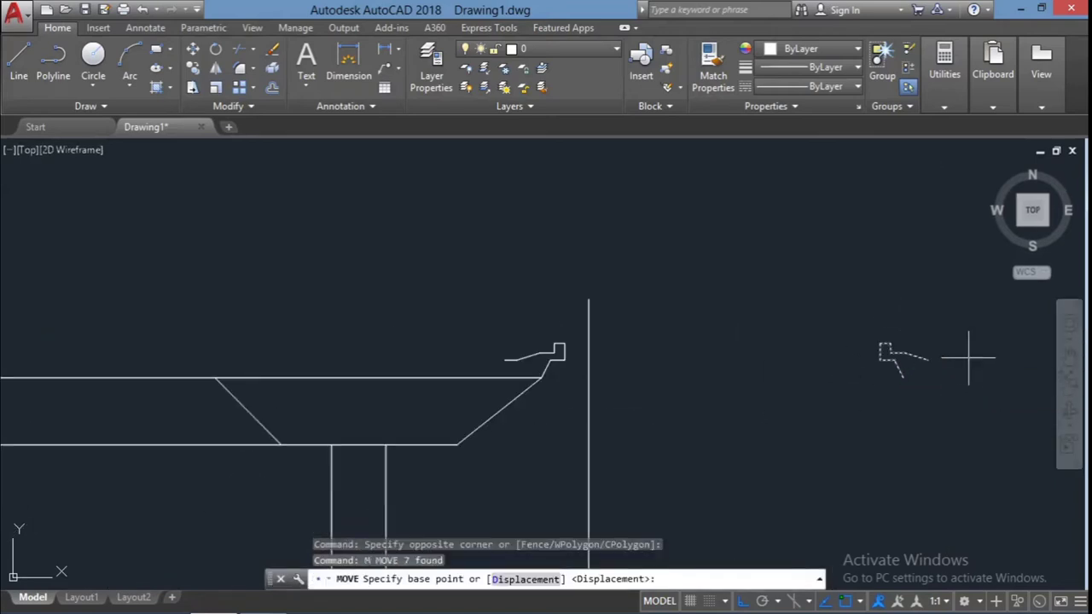
{"action": "left_click", "coordinate": [921, 369]}
{"action": "left_click", "coordinate": [234, 368]}
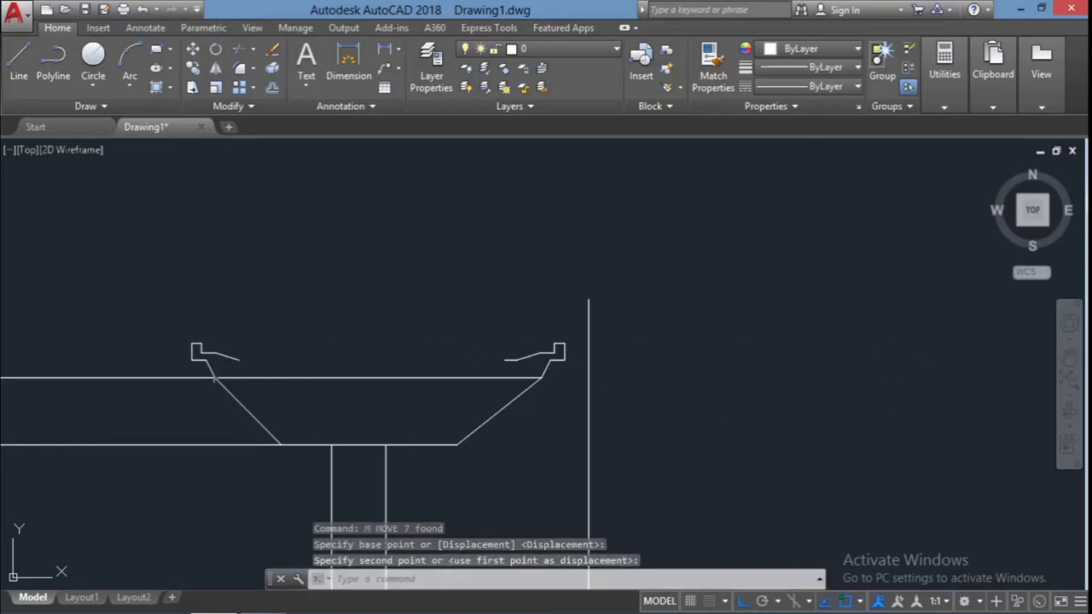
{"action": "key", "text": "Escape"}
{"action": "key", "text": "Escape"}
{"action": "key", "text": "Escape"}
- Erase the long horizontal rim line
{"action": "left_click", "coordinate": [319, 410]}
{"action": "key", "text": "Escape"}
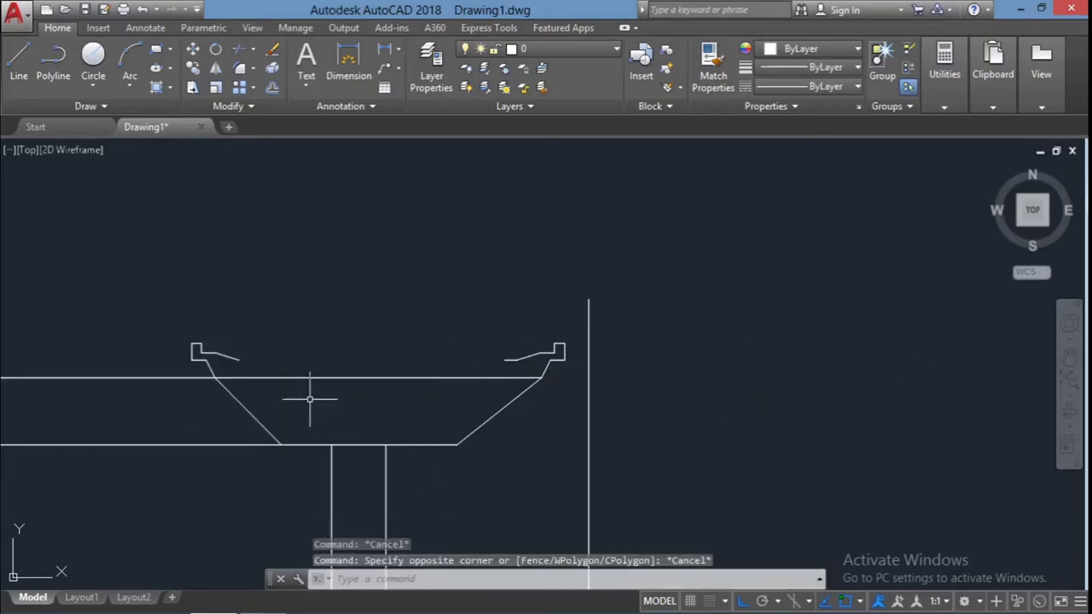
{"action": "left_click", "coordinate": [307, 376]}
{"action": "key", "text": "Delete"}
- Trim away the bottom line's left and middle parts and erase the short leftover line
{"action": "type", "text": "tr"}
{"action": "key", "text": "Return"}
{"action": "left_click", "coordinate": [214, 445]}
{"action": "left_click", "coordinate": [361, 444]}
{"action": "key", "text": "Escape"}
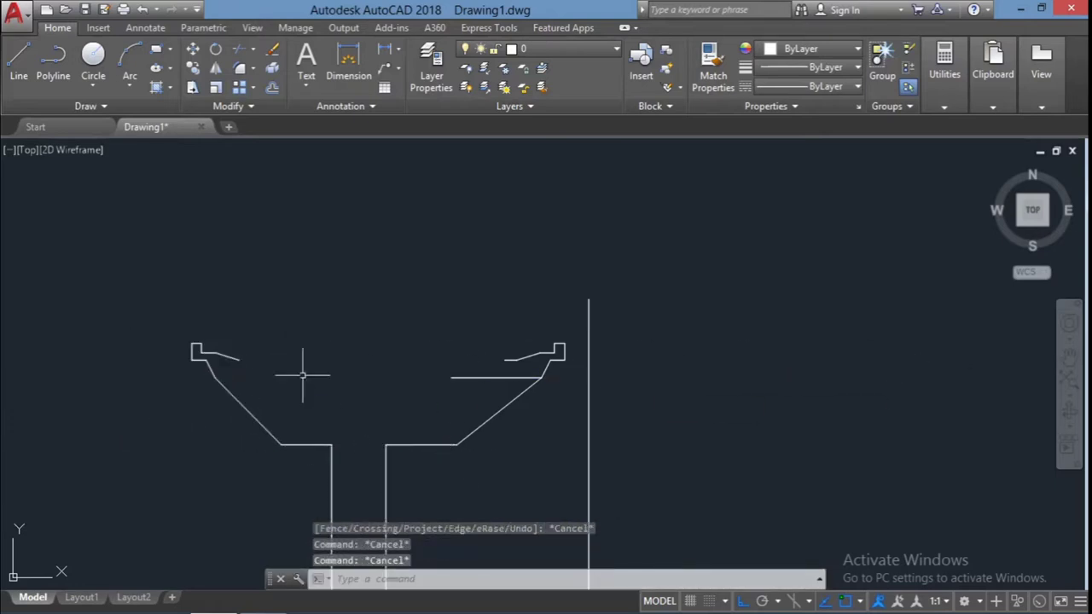
{"action": "left_click", "coordinate": [460, 376]}
{"action": "key", "text": "Delete"}
{"action": "scroll", "coordinate": [225, 339], "scroll_direction": "up", "scroll_amount": 2}
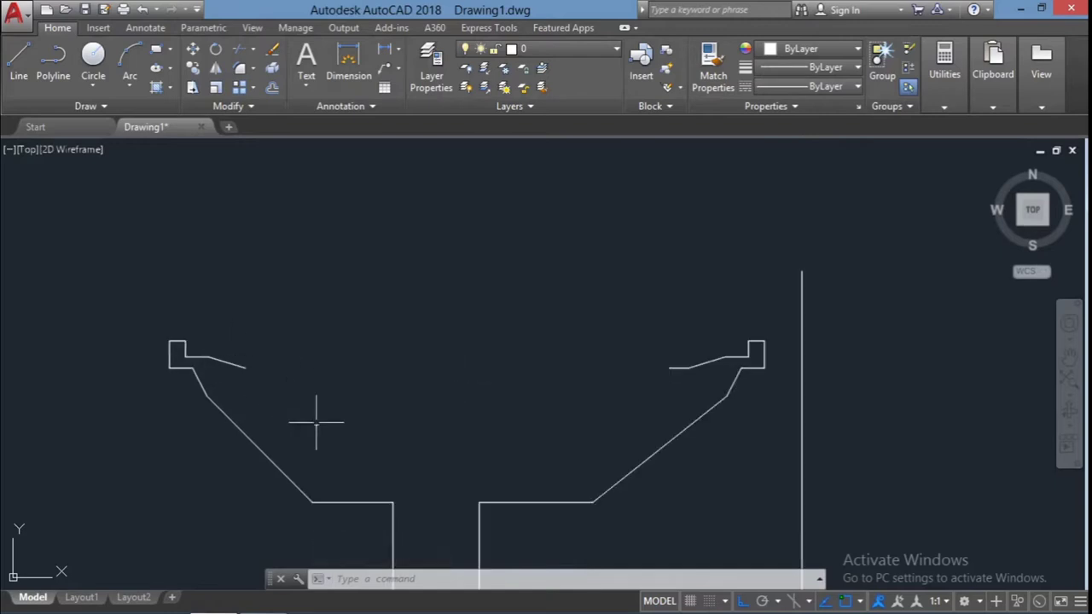
- Start the inner contour at the left flange: a slant down, a flat groove run, a short rise
{"action": "type", "text": "l"}
{"action": "key", "text": "Return"}
{"action": "left_click", "coordinate": [246, 369]}
{"action": "key", "text": "F8"}
{"action": "left_click", "coordinate": [328, 445]}
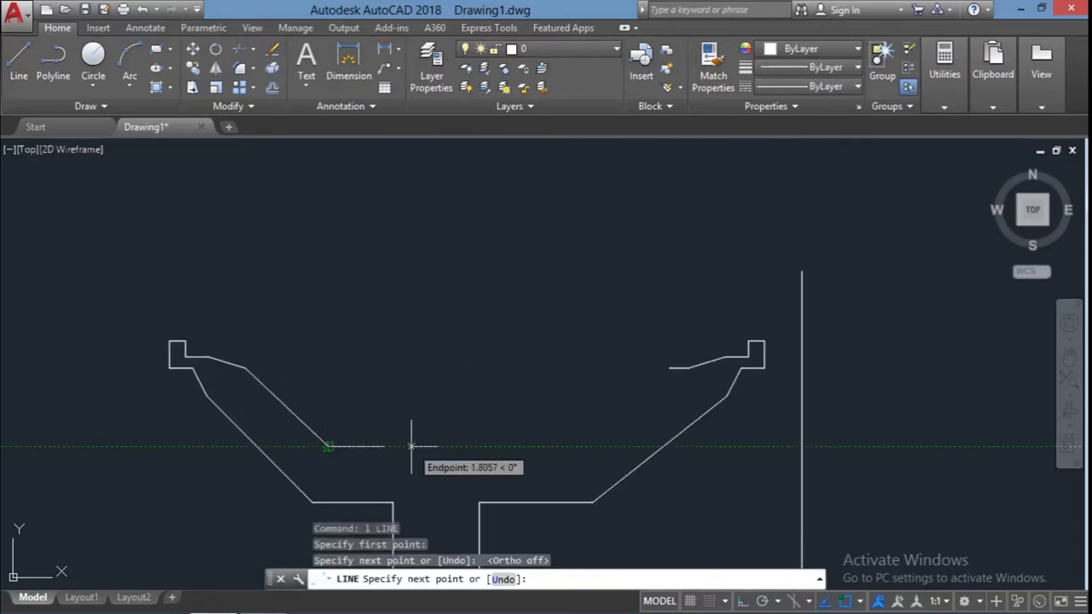
{"action": "key", "text": "F8"}
{"action": "left_click", "coordinate": [385, 443]}
{"action": "key", "text": "F8"}
{"action": "left_click", "coordinate": [408, 434]}
- Continue the contour with the raised middle run, slant down, right flat run, and join the right flange
{"action": "key", "text": "F8"}
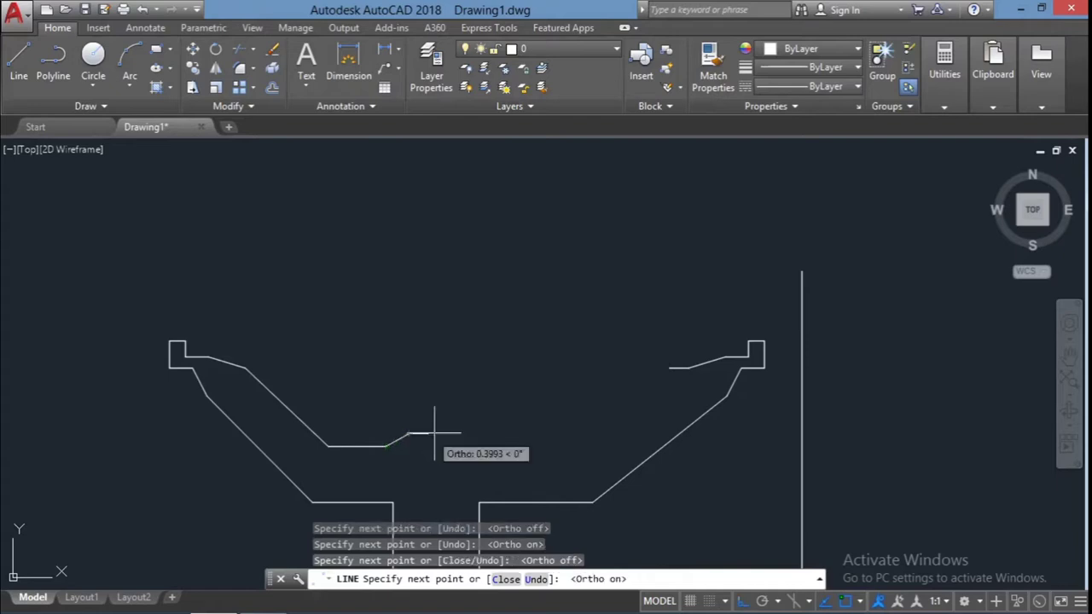
{"action": "left_click", "coordinate": [542, 436]}
{"action": "key", "text": "F8"}
{"action": "left_click", "coordinate": [559, 447]}
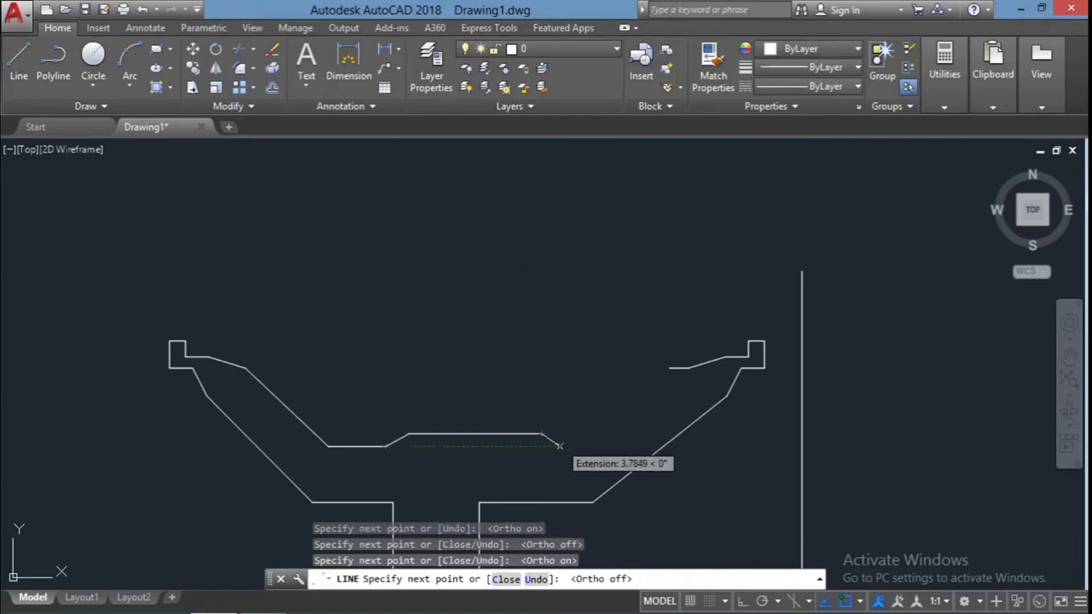
{"action": "key", "text": "F8"}
{"action": "left_click", "coordinate": [590, 446]}
{"action": "key", "text": "F8"}
{"action": "left_click", "coordinate": [691, 367]}
{"action": "key", "text": "Escape"}
{"action": "key", "text": "Escape"}
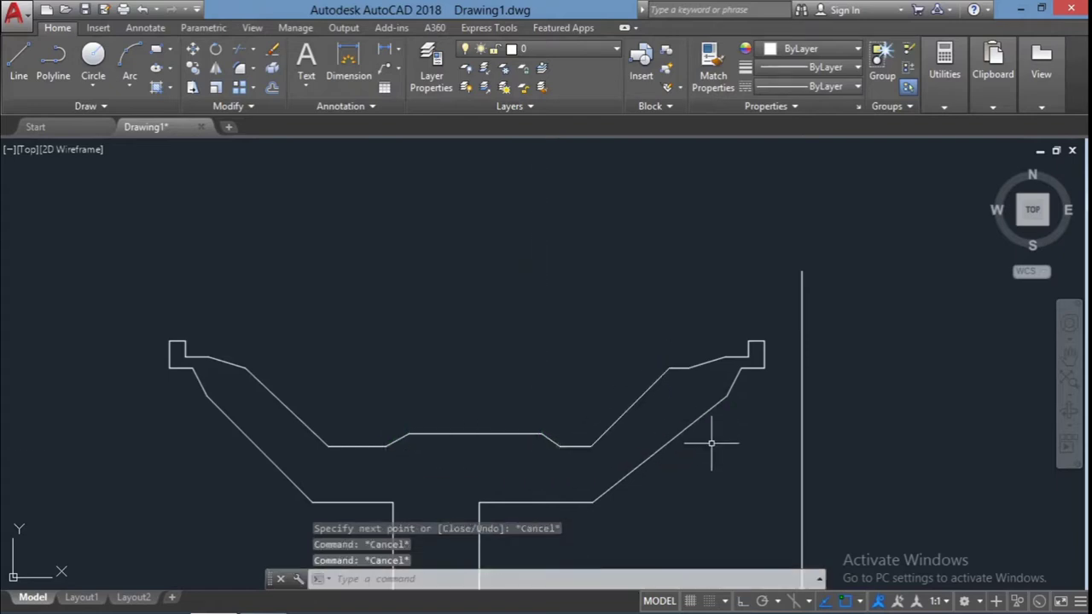
- Delete the stray vertical line
{"action": "scroll", "coordinate": [708, 444], "scroll_direction": "down", "scroll_amount": 5}
{"action": "left_click", "coordinate": [705, 517]}
{"action": "left_click", "coordinate": [688, 486]}
{"action": "key", "text": "Delete"}
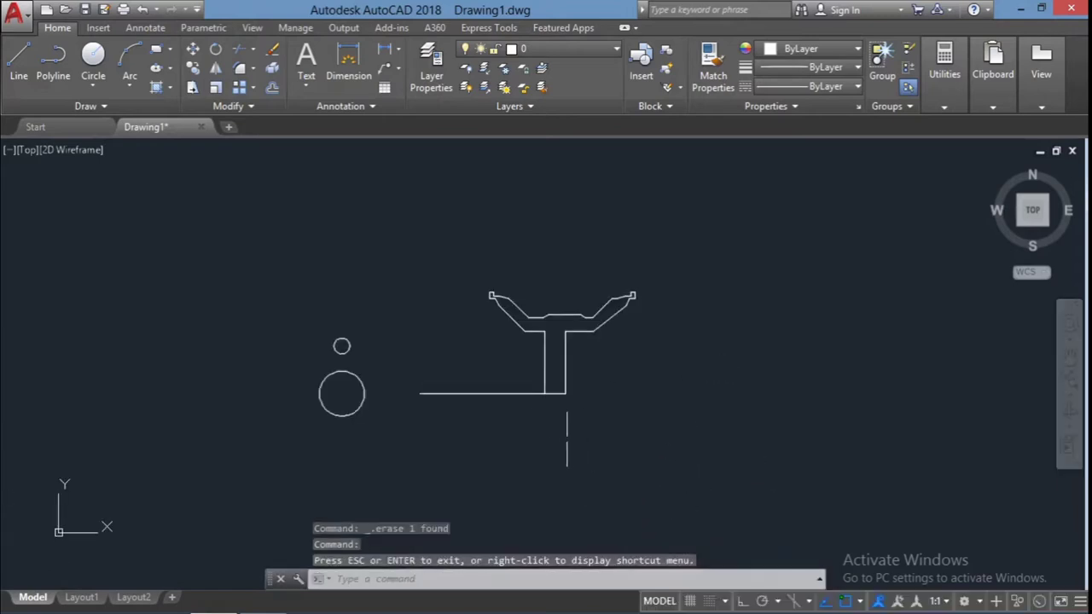
- Attempt a trim against three lines near the stem, then cancel it
{"action": "scroll", "coordinate": [495, 276], "scroll_direction": "up", "scroll_amount": 5}
{"action": "left_click", "coordinate": [329, 224]}
{"action": "left_click", "coordinate": [495, 276]}
{"action": "type", "text": "tr"}
{"action": "key", "text": "Return"}
{"action": "left_click", "coordinate": [437, 298]}
{"action": "key", "text": "Escape"}
{"action": "scroll", "coordinate": [500, 244], "scroll_direction": "down", "scroll_amount": 5}
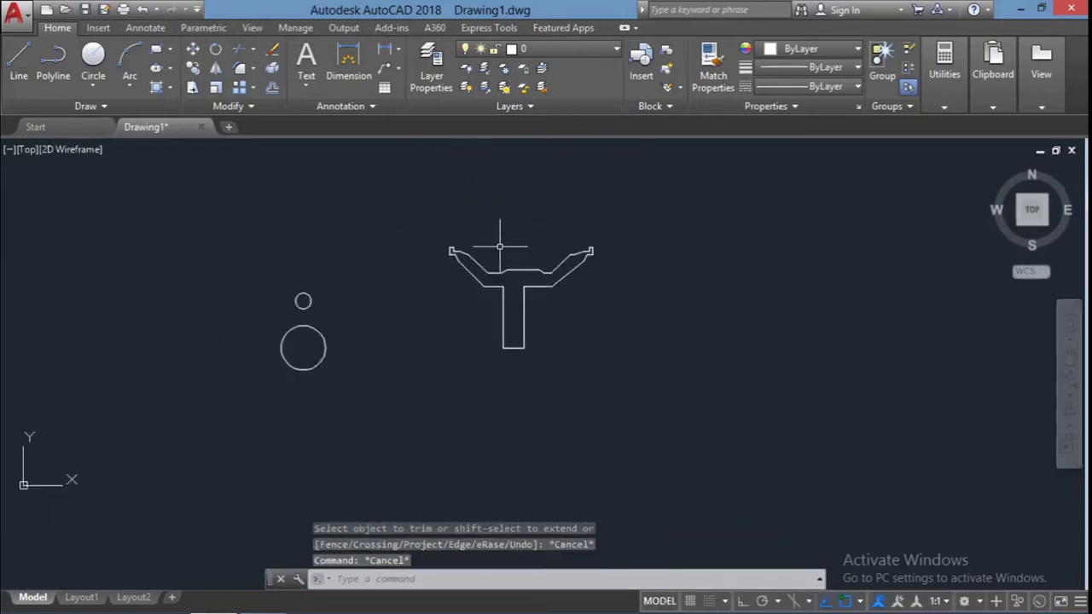
{"action": "scroll", "coordinate": [524, 263], "scroll_direction": "up", "scroll_amount": 4}
{"action": "scroll", "coordinate": [422, 244], "scroll_direction": "up", "scroll_amount": 2}
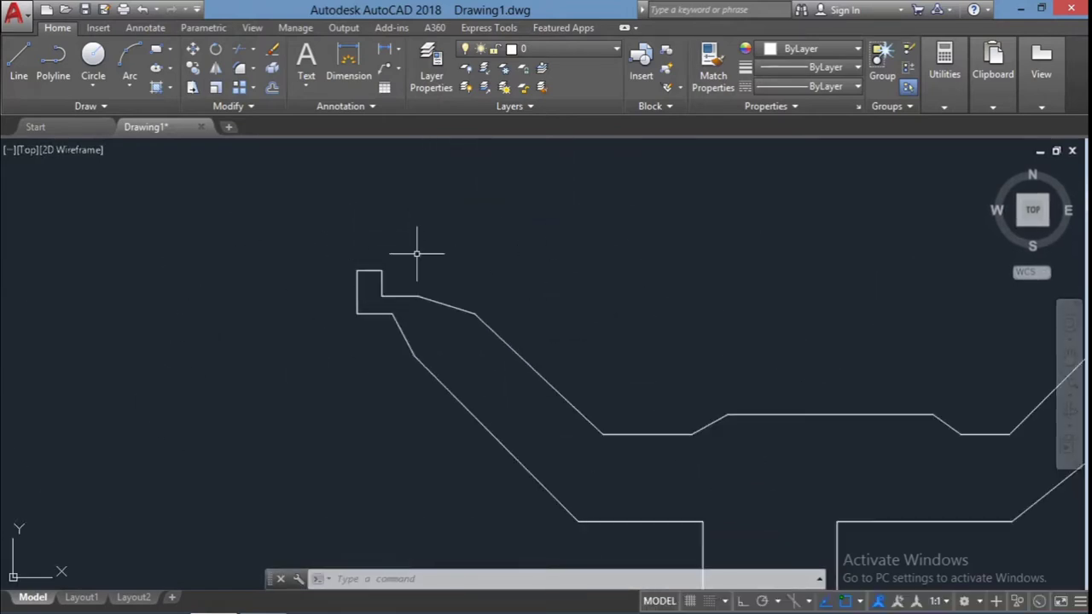
- Draw a 1.3 vertical line up from the notch corner and a horizontal top line across
{"action": "type", "text": "l"}
{"action": "key", "text": "Return"}
{"action": "left_click", "coordinate": [348, 273]}
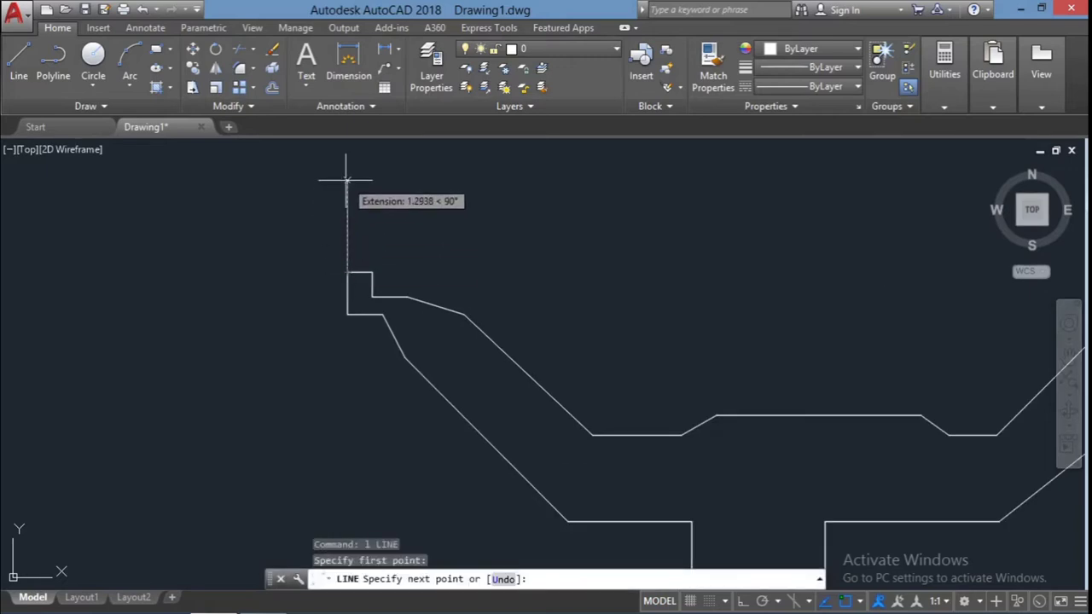
{"action": "key", "text": "Return"}
{"action": "scroll", "coordinate": [376, 180], "scroll_direction": "down", "scroll_amount": 3}
{"action": "key", "text": "F8"}
{"action": "left_click", "coordinate": [776, 179]}
{"action": "key", "text": "Escape"}
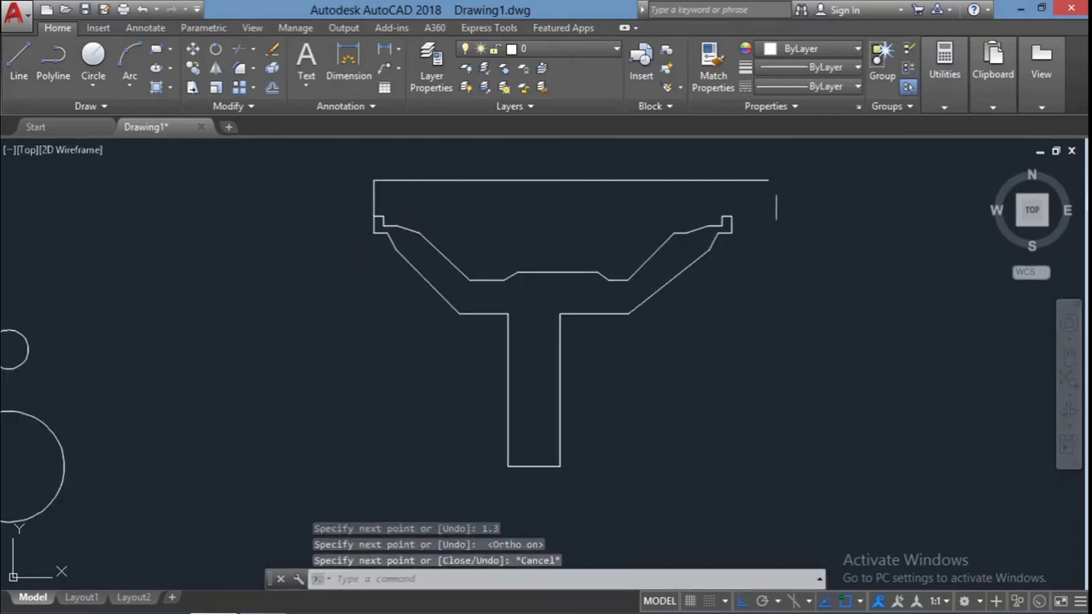
{"action": "scroll", "coordinate": [718, 304], "scroll_direction": "up", "scroll_amount": 3}
- Draw a vertical line from the right step corner up to the top line and trim the overhangs
{"action": "type", "text": "l"}
{"action": "key", "text": "Return"}
{"action": "left_click", "coordinate": [715, 303]}
{"action": "left_click", "coordinate": [711, 209]}
{"action": "type", "text": "tr"}
{"action": "key", "text": "Return"}
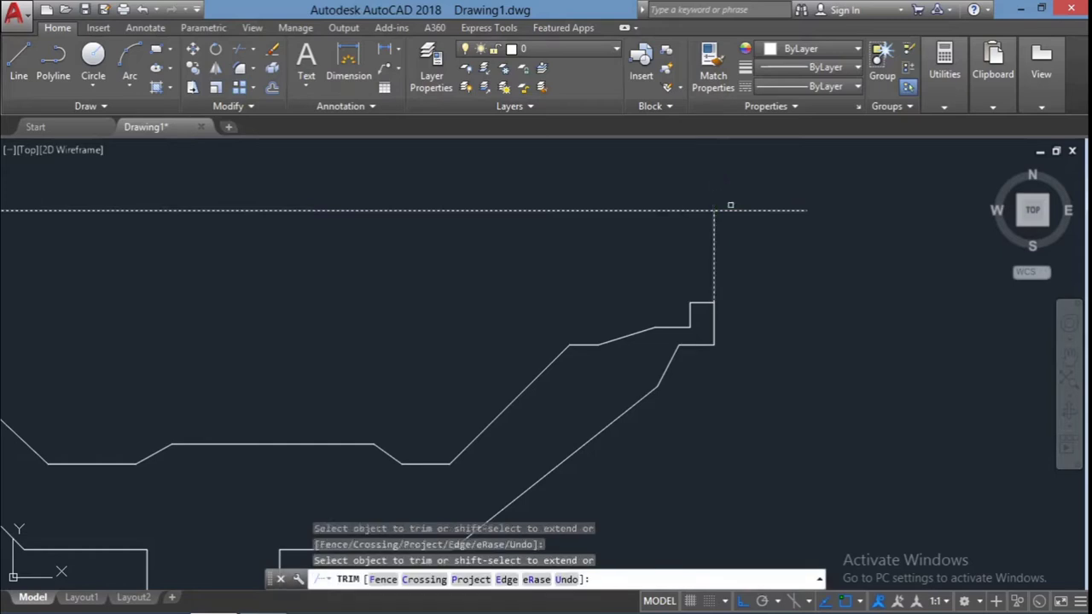
{"action": "scroll", "coordinate": [494, 267], "scroll_direction": "up", "scroll_amount": 2}
- Add a linear dimension of 12.9388 between the top-left and top-right corners, above the edge
{"action": "left_click", "coordinate": [349, 64]}
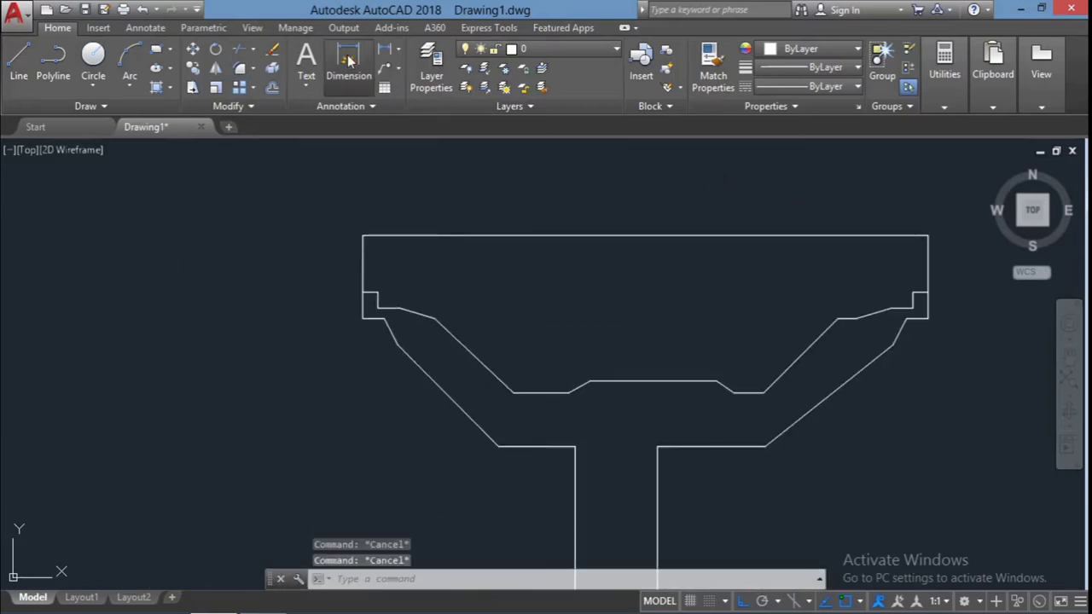
{"action": "left_click", "coordinate": [362, 234]}
{"action": "left_click", "coordinate": [928, 235]}
{"action": "left_click", "coordinate": [929, 186]}
{"action": "key", "text": "Escape"}
{"action": "scroll", "coordinate": [768, 141], "scroll_direction": "up", "scroll_amount": 2}
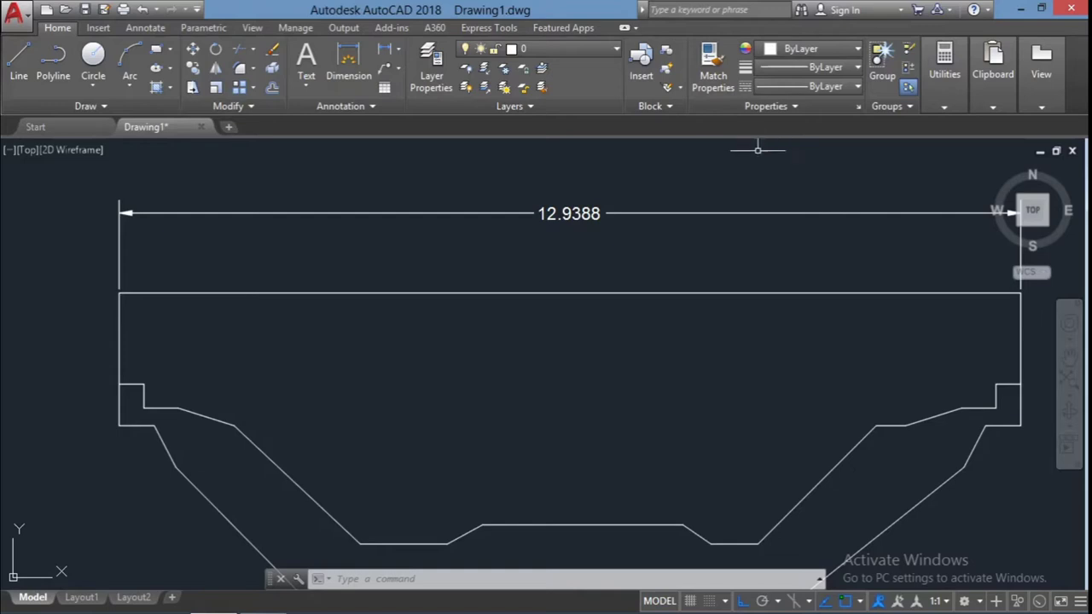
{"action": "scroll", "coordinate": [760, 171], "scroll_direction": "down", "scroll_amount": 2}
{"action": "scroll", "coordinate": [936, 219], "scroll_direction": "up", "scroll_amount": 2}
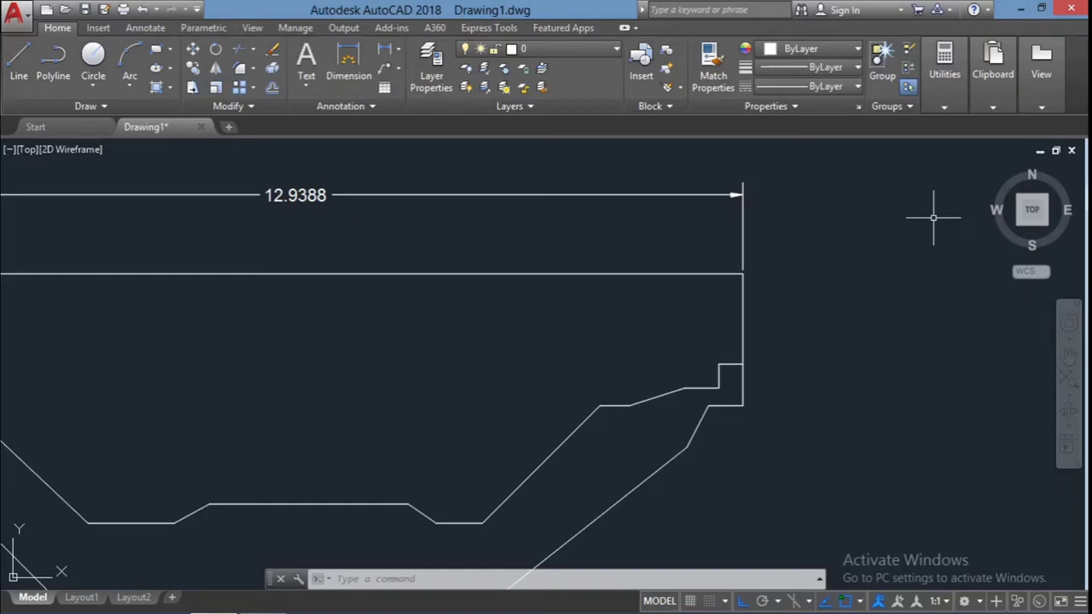
{"action": "scroll", "coordinate": [836, 324], "scroll_direction": "down", "scroll_amount": 5}
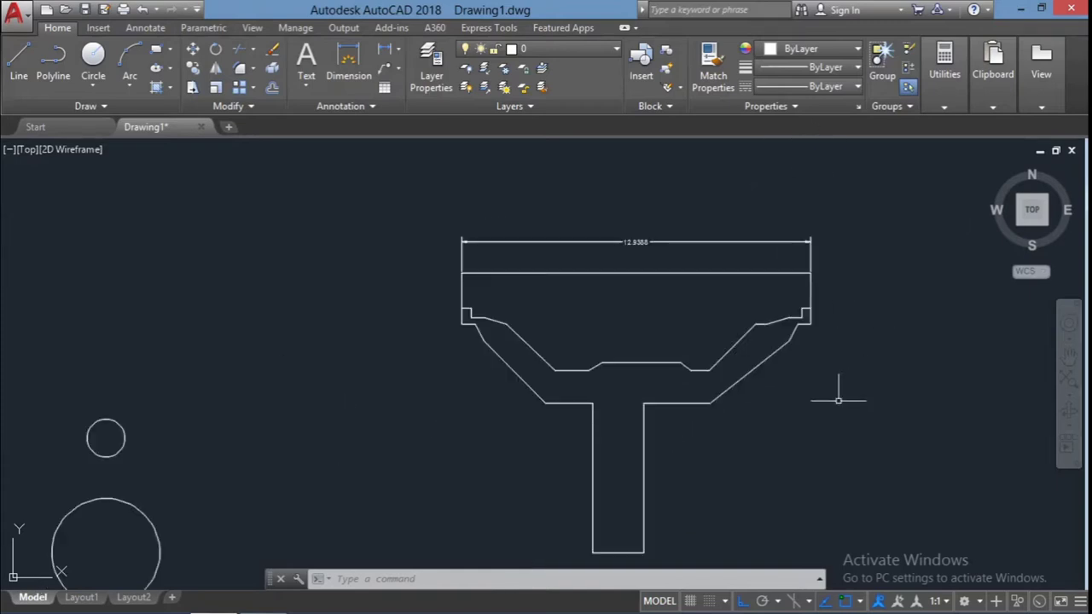
{"action": "key", "text": "Escape"}
{"action": "left_click", "coordinate": [766, 549]}
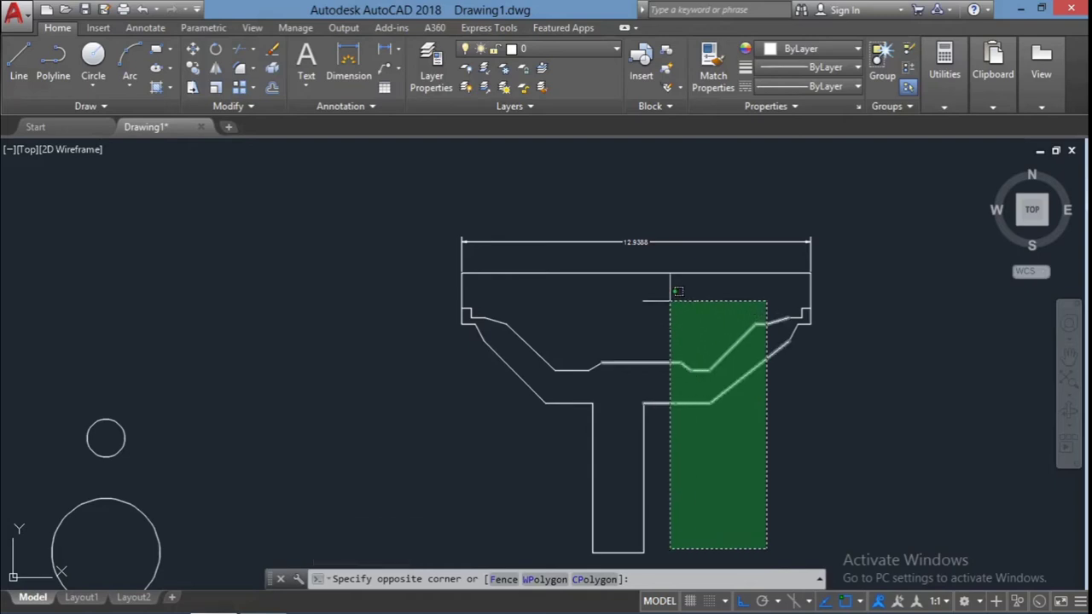
- Move the right-side step and end lines 0.06 to the right, making the width 13.0000
{"action": "left_click", "coordinate": [666, 298]}
{"action": "scroll", "coordinate": [798, 333], "scroll_direction": "up", "scroll_amount": 4}
{"action": "left_click", "coordinate": [880, 346]}
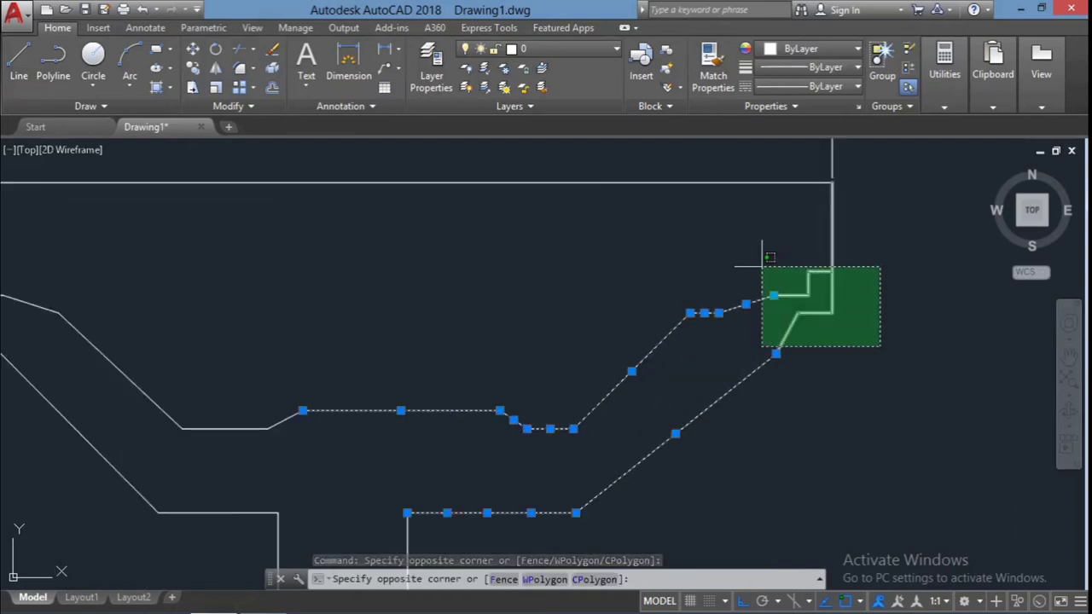
{"action": "left_click", "coordinate": [763, 250]}
{"action": "scroll", "coordinate": [897, 461], "scroll_direction": "down", "scroll_amount": 3}
{"action": "type", "text": "m"}
{"action": "key", "text": "Return"}
{"action": "left_click", "coordinate": [853, 356]}
{"action": "type", "text": "0.06"}
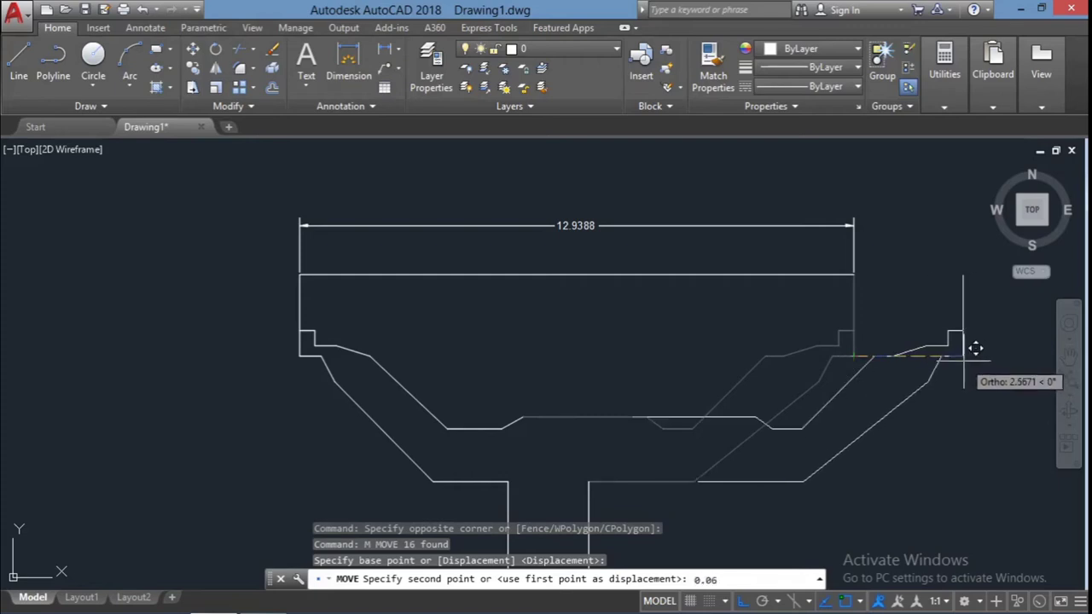
{"action": "key", "text": "Return"}
{"action": "scroll", "coordinate": [586, 478], "scroll_direction": "up", "scroll_amount": 3}
{"action": "key", "text": "Escape"}
{"action": "key", "text": "Escape"}
{"action": "key", "text": "Escape"}
- Begin a new line at the lower corner, then cancel the command
{"action": "scroll", "coordinate": [580, 500], "scroll_direction": "up", "scroll_amount": 2}
{"action": "scroll", "coordinate": [609, 499], "scroll_direction": "up", "scroll_amount": 2}
{"action": "type", "text": "l"}
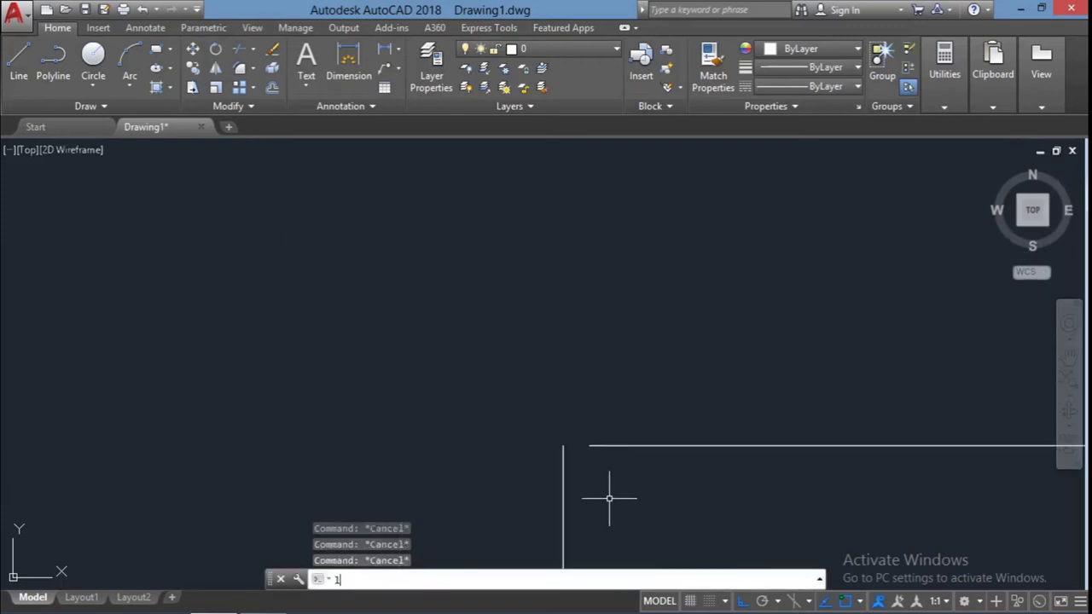
{"action": "key", "text": "Return"}
{"action": "left_click", "coordinate": [565, 446]}
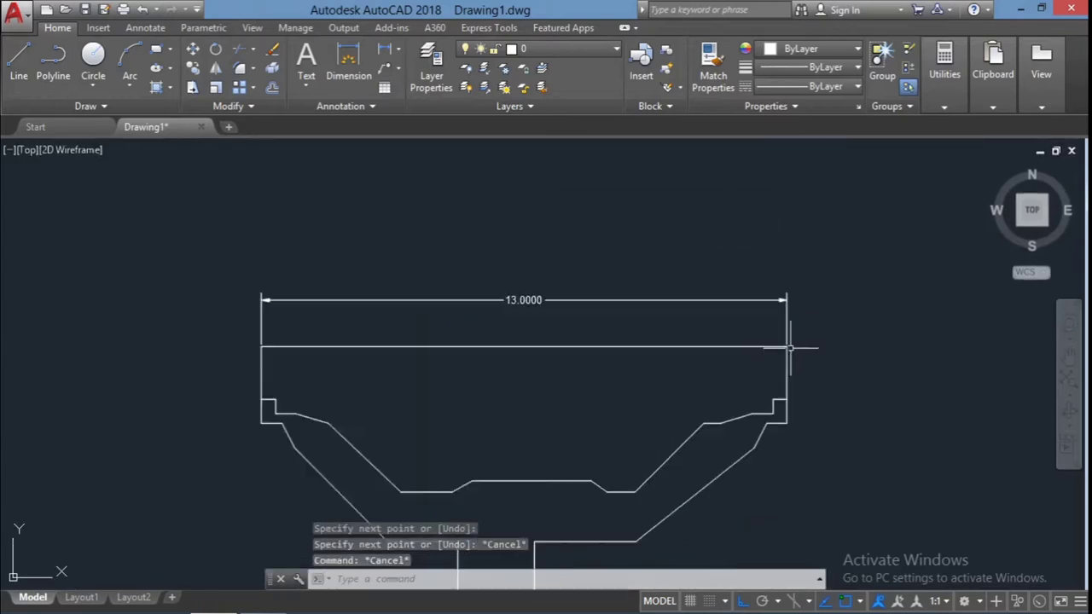
{"action": "scroll", "coordinate": [683, 342], "scroll_direction": "up", "scroll_amount": 2}
{"action": "key", "text": "Escape"}
{"action": "key", "text": "Escape"}
- Draw a vertical centre line 6.5 from the corner and erase the width dimension
{"action": "type", "text": "l"}
{"action": "key", "text": "Return"}
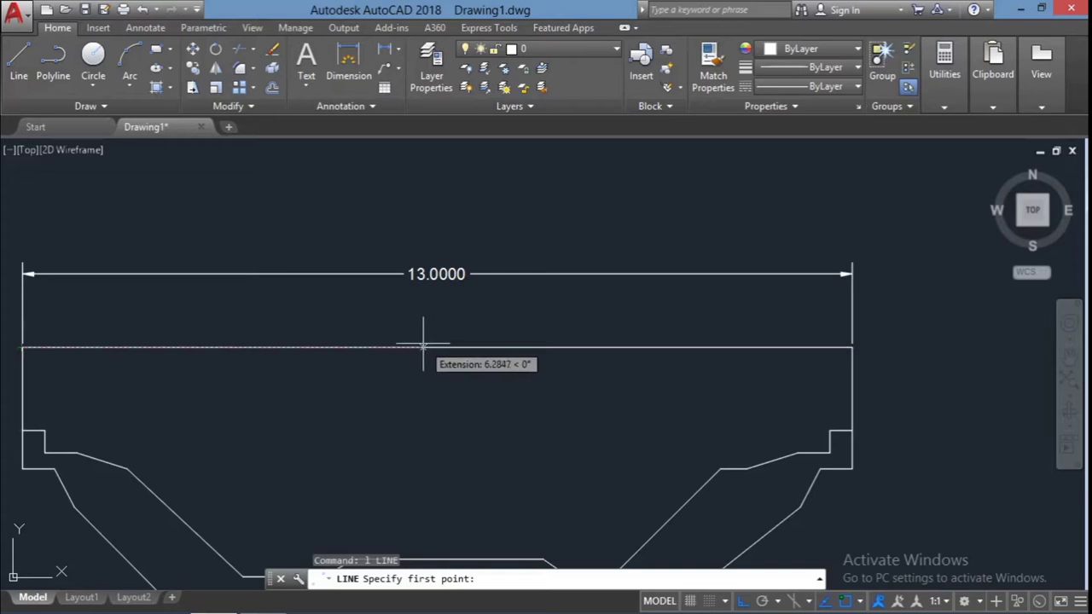
{"action": "type", "text": "6.5"}
{"action": "key", "text": "Return"}
{"action": "left_click", "coordinate": [443, 415]}
{"action": "key", "text": "Escape"}
{"action": "left_click_drag", "start_coordinate": [842, 288], "coordinate": [782, 258]}
{"action": "key", "text": "Delete"}
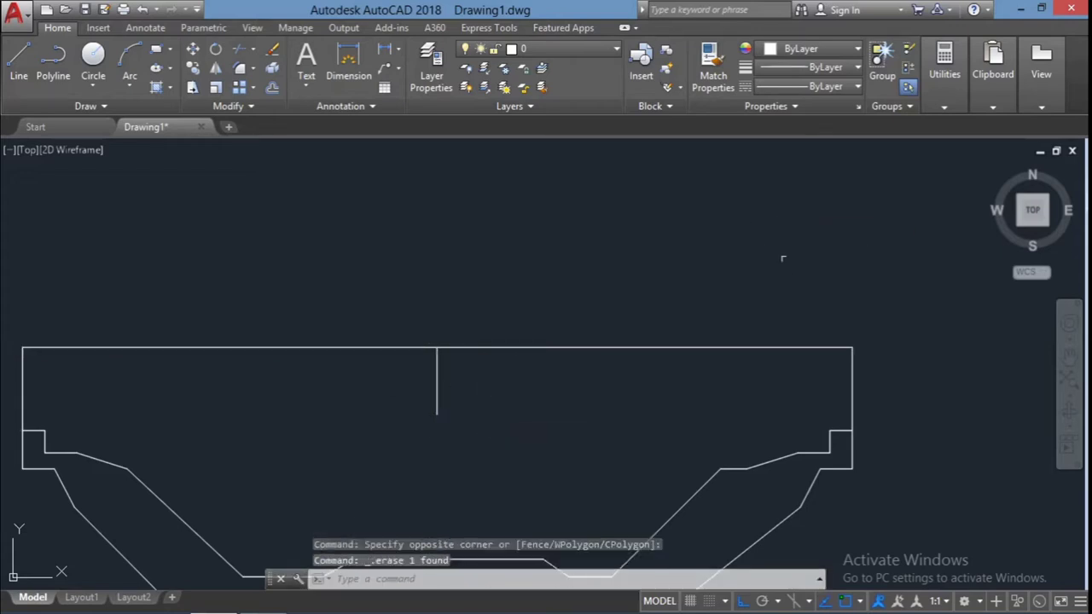
- Try copying the centre line, then discard the misplaced copy
{"action": "scroll", "coordinate": [433, 365], "scroll_direction": "up", "scroll_amount": 2}
{"action": "left_click_drag", "start_coordinate": [464, 378], "coordinate": [402, 378]}
{"action": "type", "text": "co"}
{"action": "key", "text": "Return"}
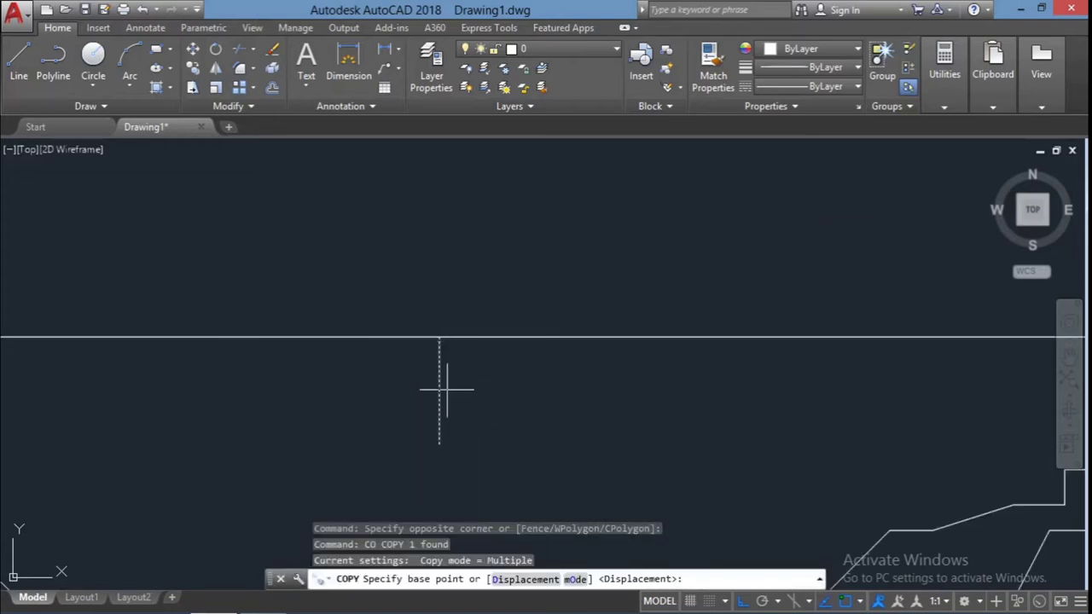
{"action": "left_click", "coordinate": [439, 443]}
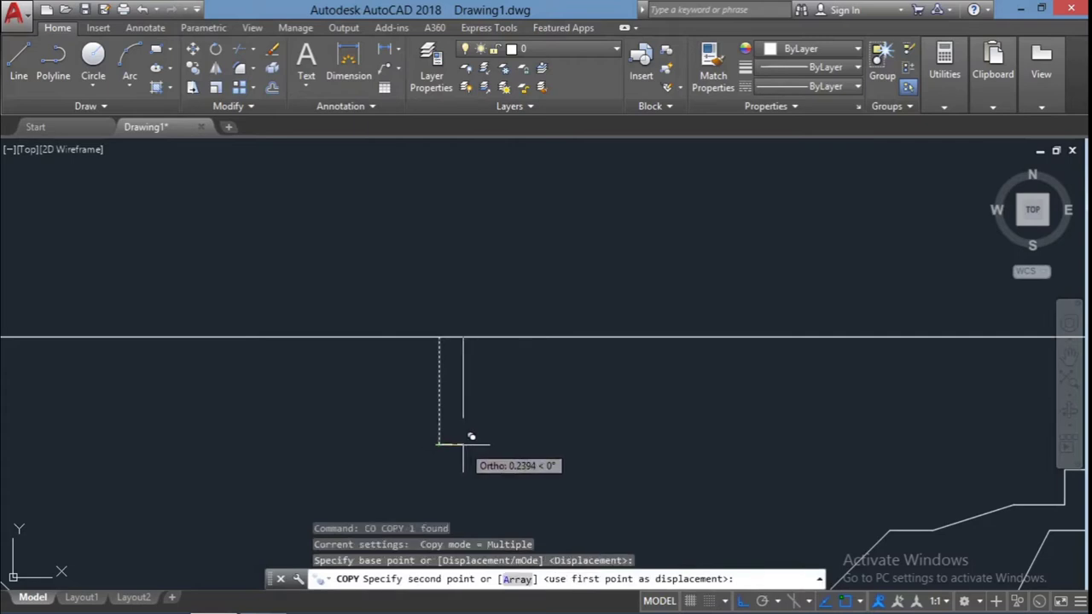
{"action": "type", "text": "1"}
{"action": "key", "text": "Return"}
{"action": "key", "text": "Escape"}
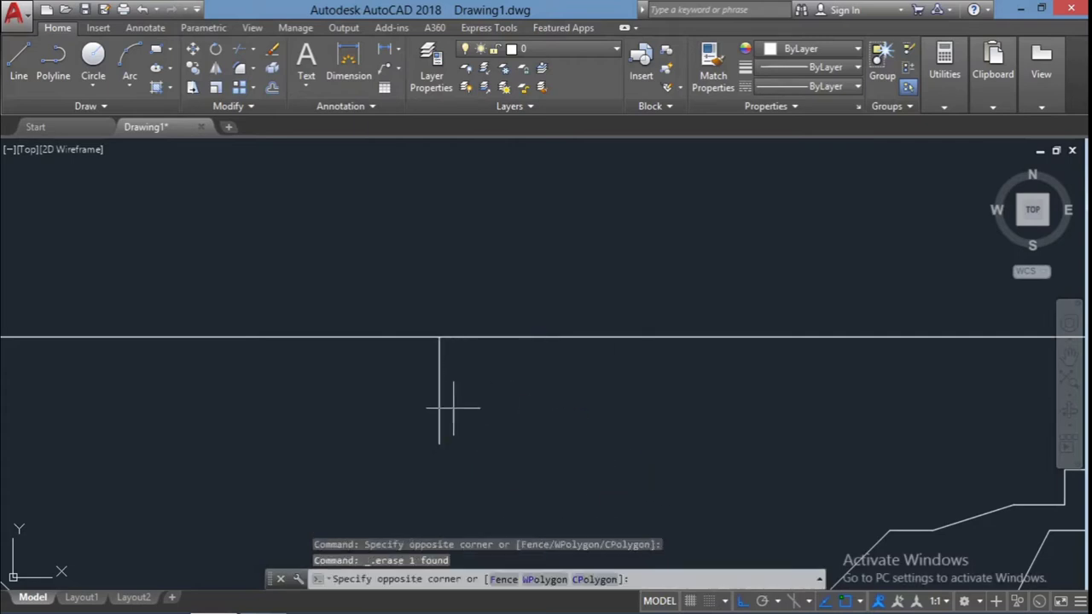
- Copy the centre line twice to the right at 0.1 spacing
{"action": "left_click_drag", "start_coordinate": [451, 414], "coordinate": [413, 408]}
{"action": "type", "text": "co"}
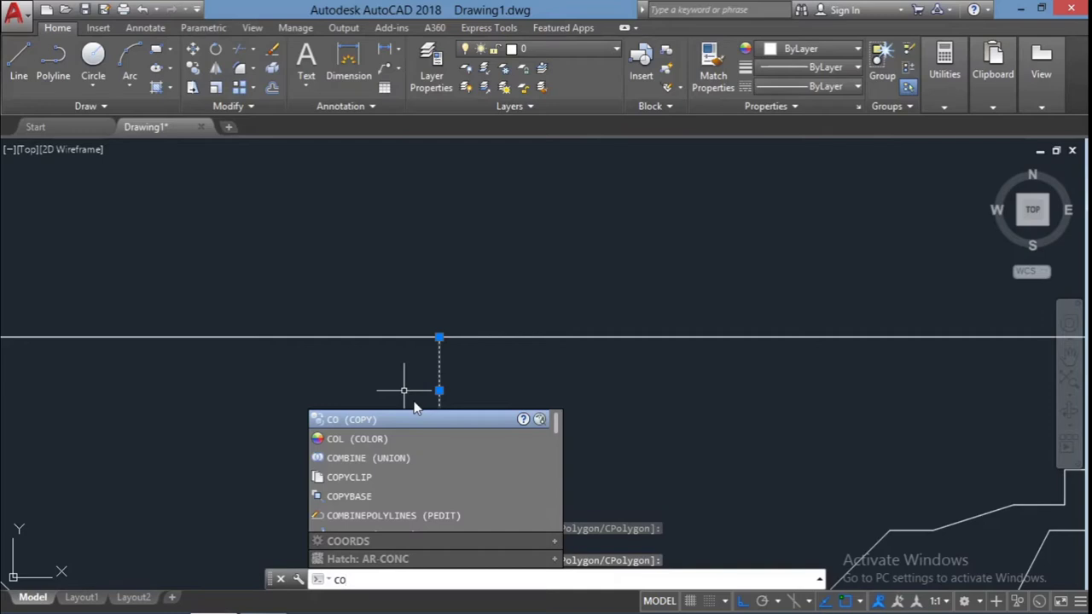
{"action": "key", "text": "Return"}
{"action": "left_click", "coordinate": [440, 443]}
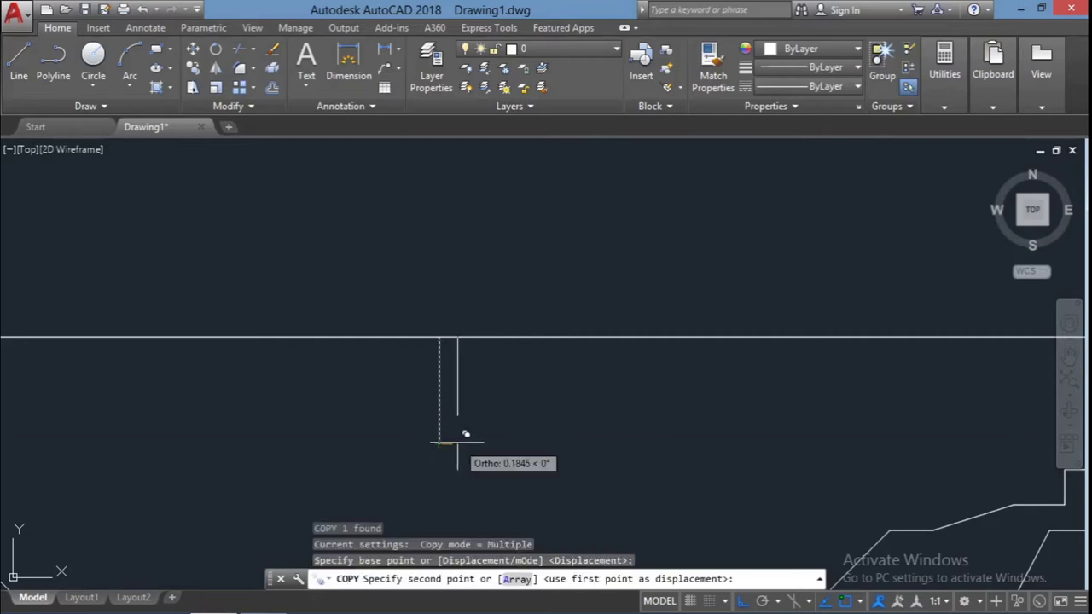
{"action": "type", "text": "0.1"}
{"action": "key", "text": "Return"}
{"action": "type", "text": "0.1"}
{"action": "key", "text": "Return"}
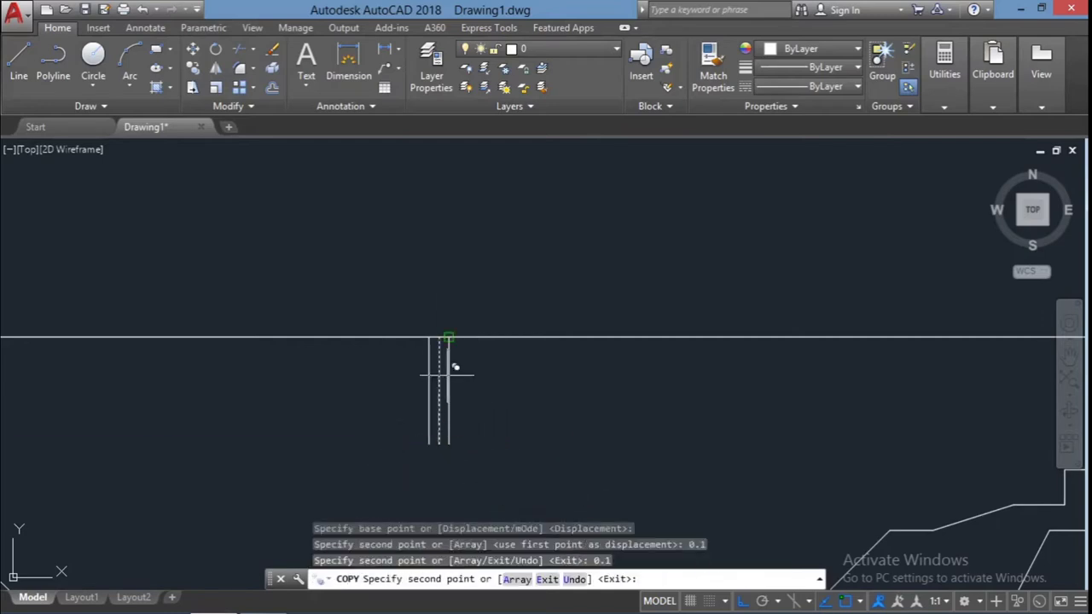
{"action": "key", "text": "Escape"}
{"action": "scroll", "coordinate": [440, 324], "scroll_direction": "up", "scroll_amount": 1}
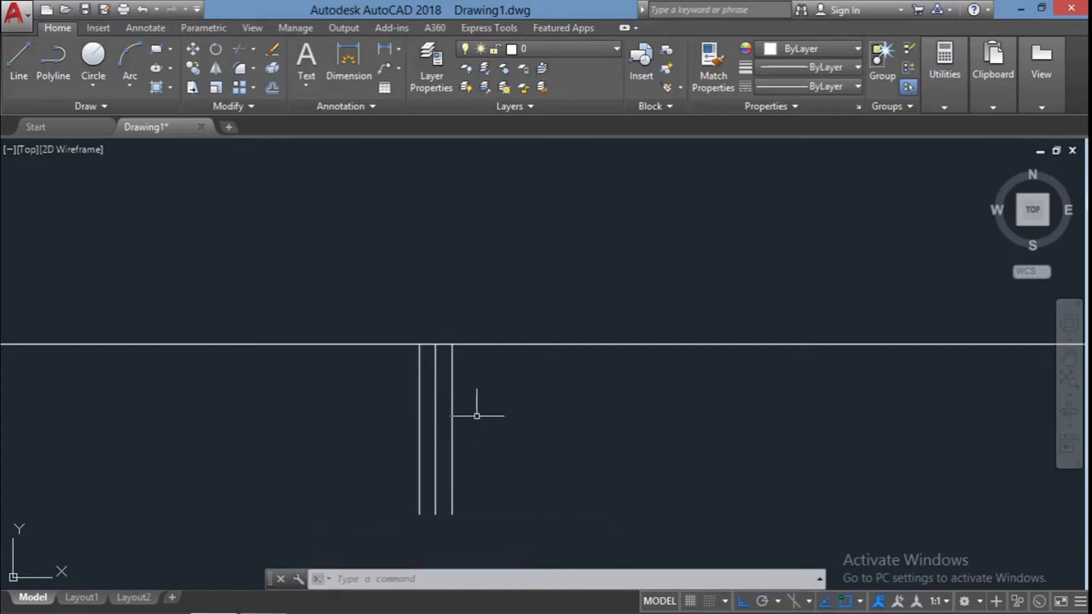
- Draw a horizontal crossbar across the three vertical lines
{"action": "type", "text": "l"}
{"action": "key", "text": "Return"}
{"action": "left_click", "coordinate": [452, 375]}
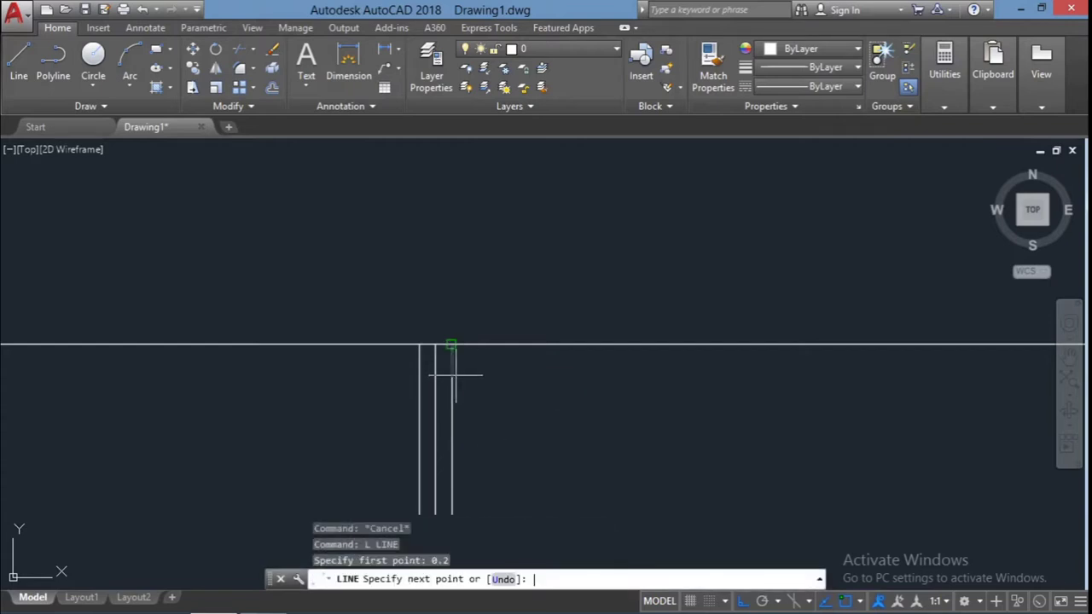
{"action": "left_click", "coordinate": [326, 376]}
- Trim the lines into a small square notch and select its three sides
{"action": "type", "text": "tr"}
{"action": "key", "text": "Return"}
{"action": "left_click_drag", "start_coordinate": [504, 427], "coordinate": [372, 293]}
{"action": "key", "text": "Return"}
{"action": "left_click", "coordinate": [404, 379]}
{"action": "left_click", "coordinate": [452, 410]}
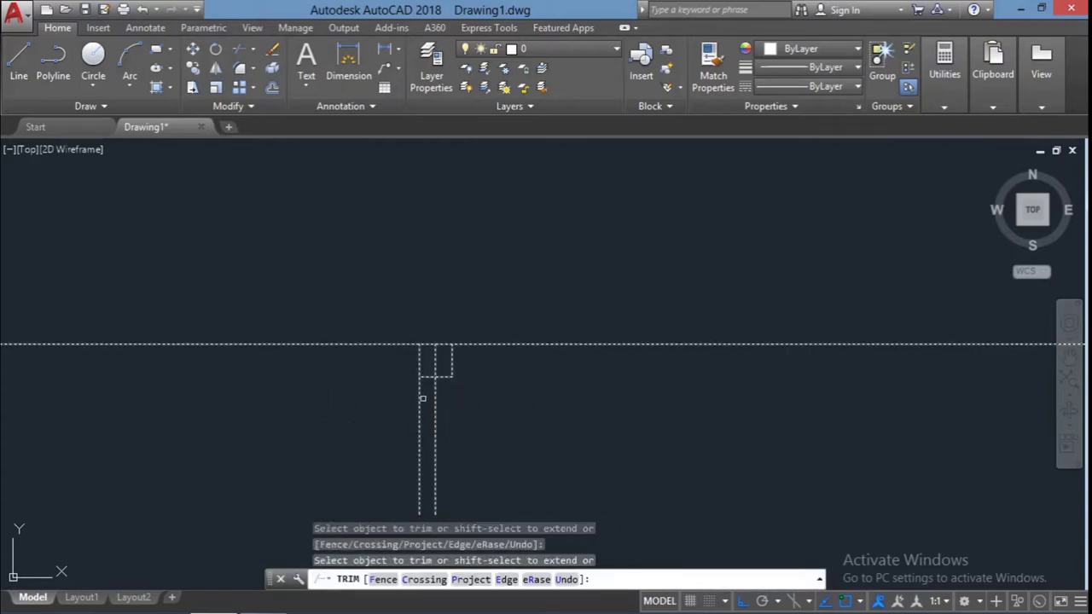
{"action": "left_click", "coordinate": [454, 419]}
{"action": "left_click", "coordinate": [422, 402]}
{"action": "key", "text": "Return"}
{"action": "middle_click_drag", "start_coordinate": [433, 378], "coordinate": [464, 359]}
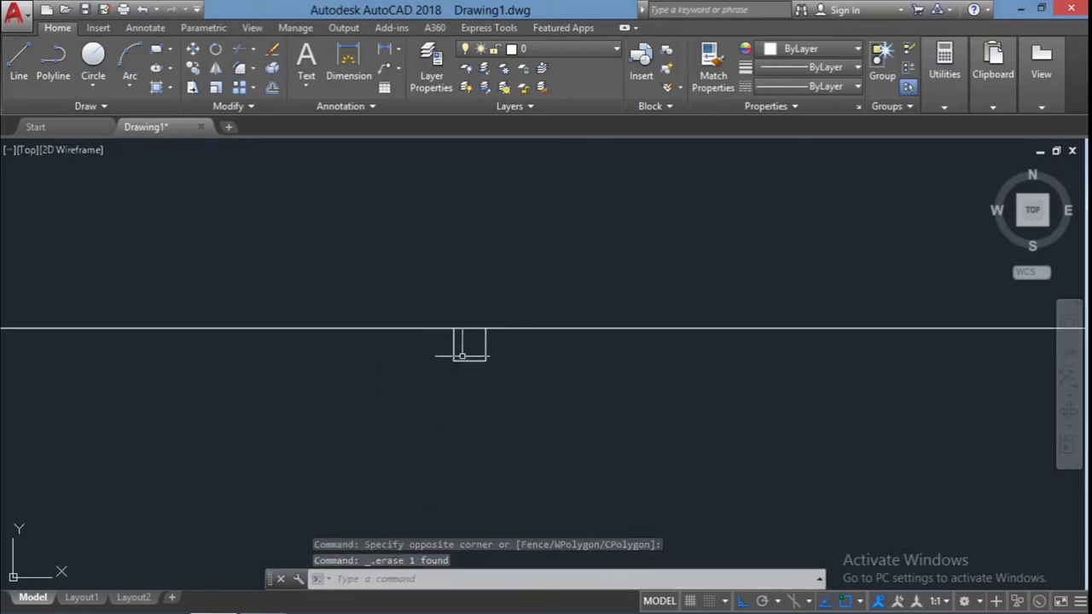
{"action": "left_click_drag", "start_coordinate": [506, 366], "coordinate": [444, 324]}
- Set up a path array of the square along the top edge, spacing 10, 20 items
{"action": "type", "text": "ar"}
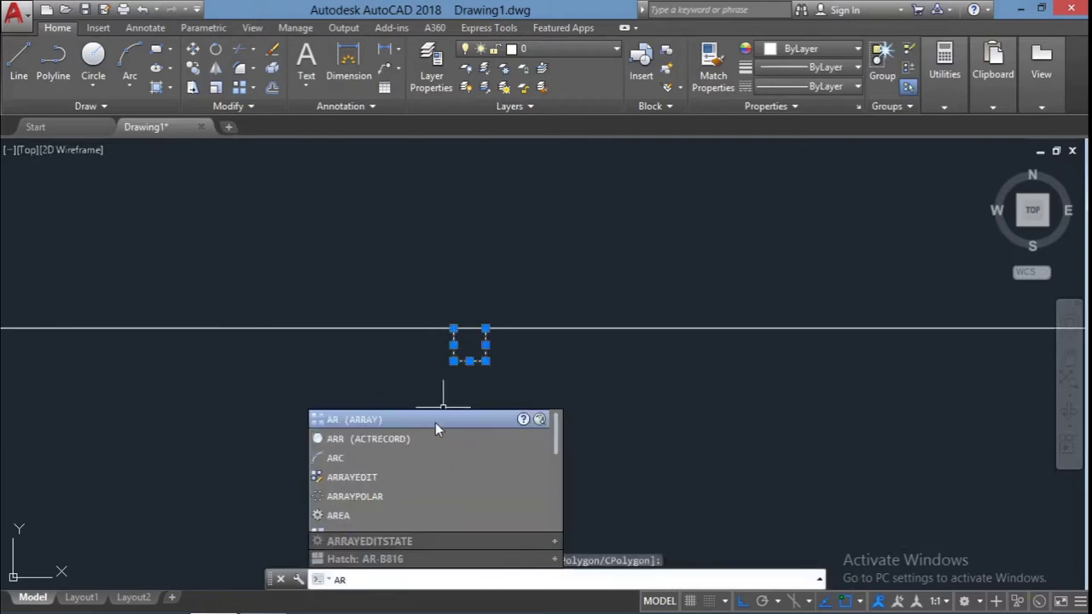
{"action": "type", "text": "r"}
{"action": "key", "text": "BackSpace"}
{"action": "key", "text": "Return"}
{"action": "type", "text": "PA"}
{"action": "key", "text": "Return"}
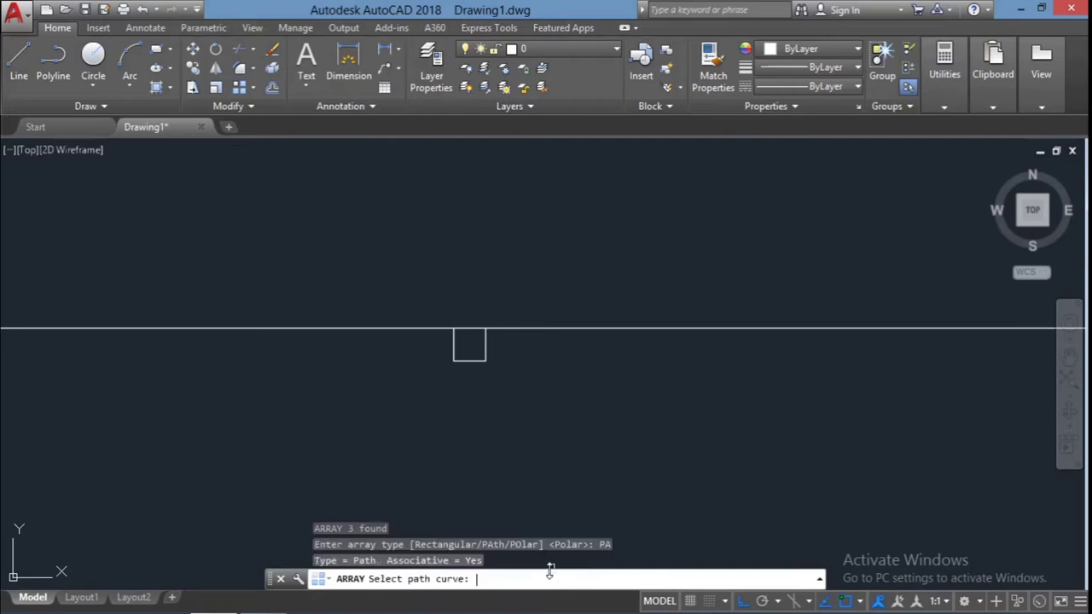
{"action": "scroll", "coordinate": [502, 329], "scroll_direction": "down", "scroll_amount": 5}
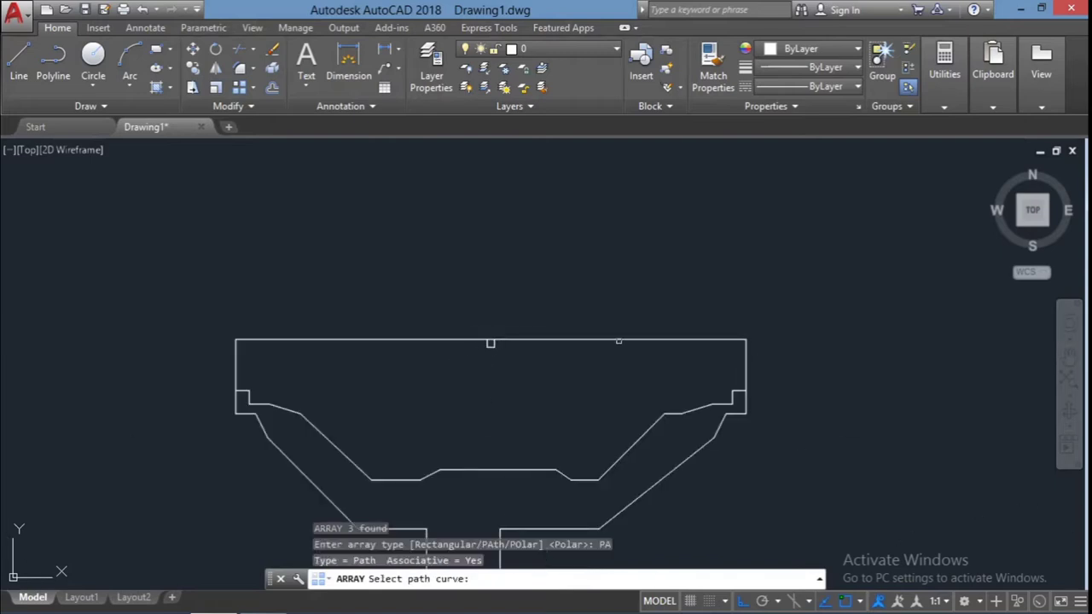
{"action": "left_click", "coordinate": [619, 341]}
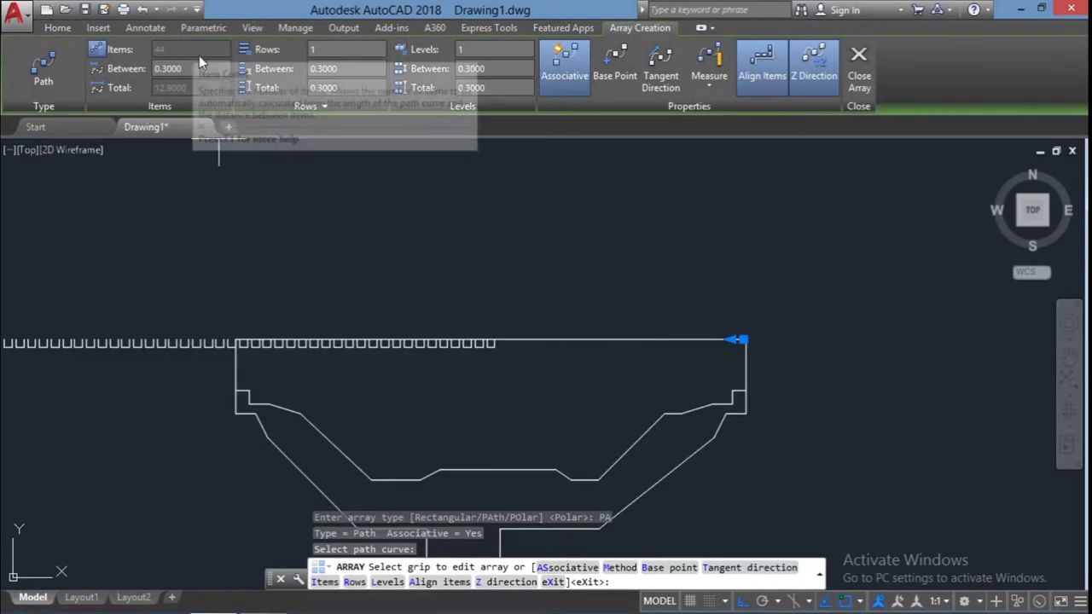
{"action": "type", "text": "I"}
{"action": "key", "text": "Return"}
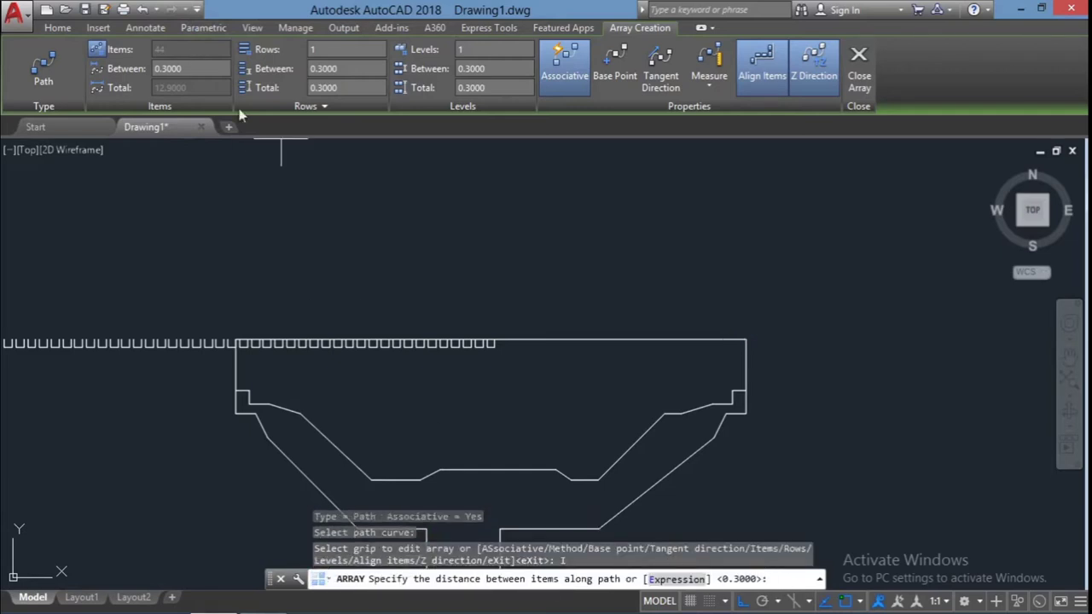
{"action": "scroll", "coordinate": [244, 256], "scroll_direction": "down", "scroll_amount": 2}
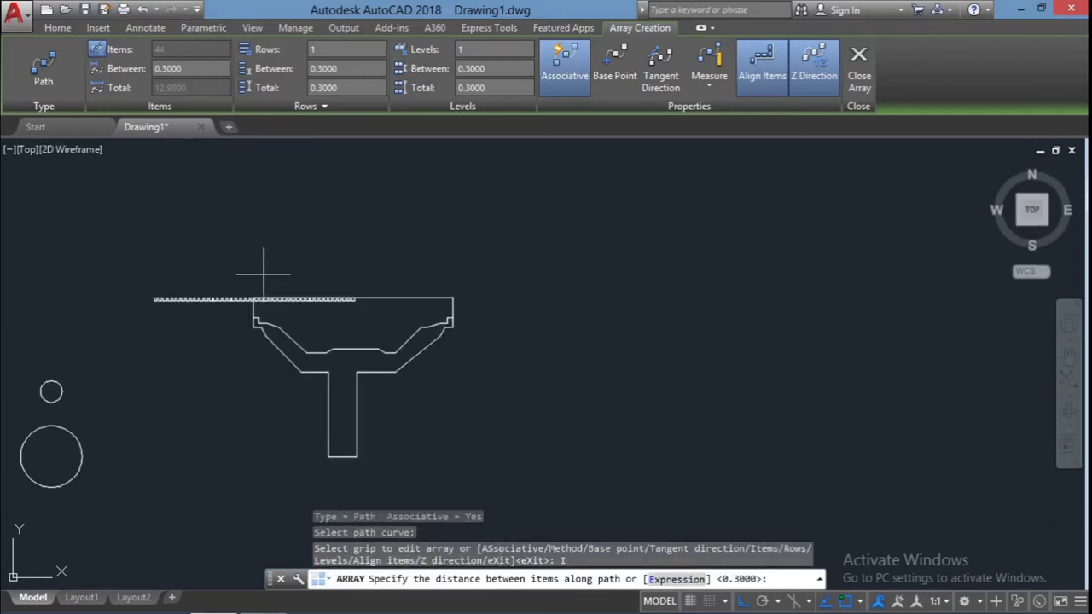
{"action": "scroll", "coordinate": [244, 244], "scroll_direction": "up", "scroll_amount": 2}
{"action": "scroll", "coordinate": [244, 244], "scroll_direction": "up", "scroll_amount": 1}
{"action": "type", "text": "10"}
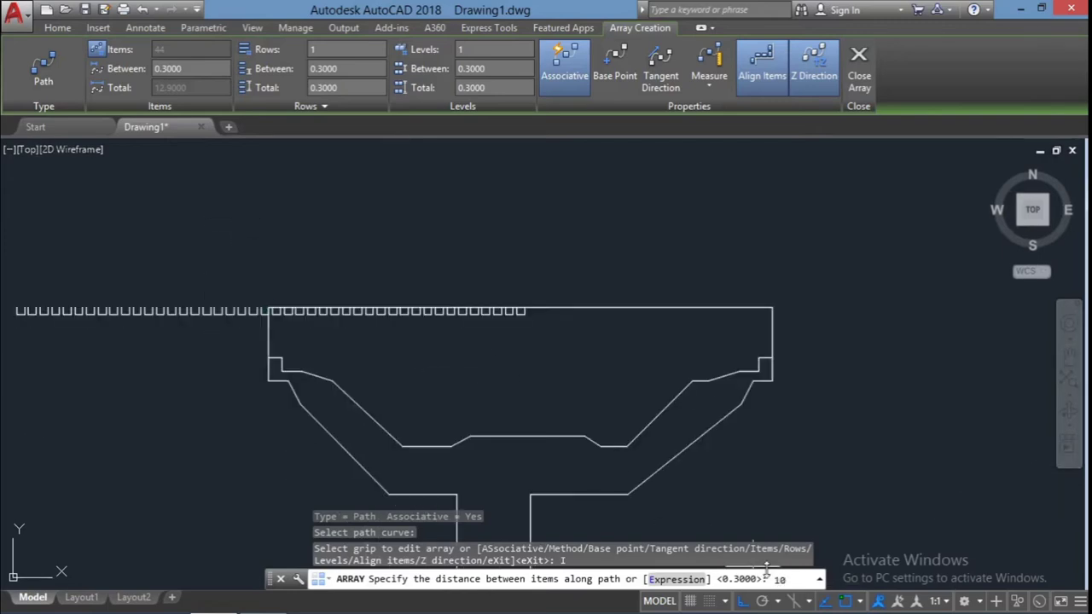
{"action": "key", "text": "Return"}
{"action": "scroll", "coordinate": [675, 519], "scroll_direction": "down", "scroll_amount": 1}
{"action": "scroll", "coordinate": [658, 507], "scroll_direction": "up", "scroll_amount": 1}
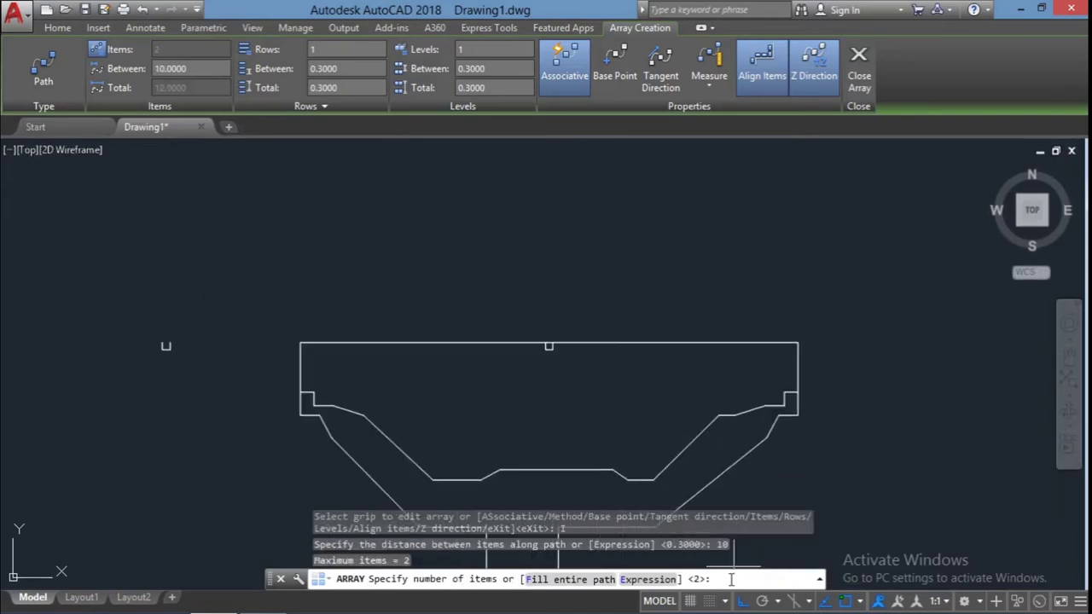
{"action": "type", "text": "20"}
{"action": "key", "text": "Return"}
- Cancel the path array and undo back to the single square
{"action": "scroll", "coordinate": [438, 415], "scroll_direction": "down", "scroll_amount": 4}
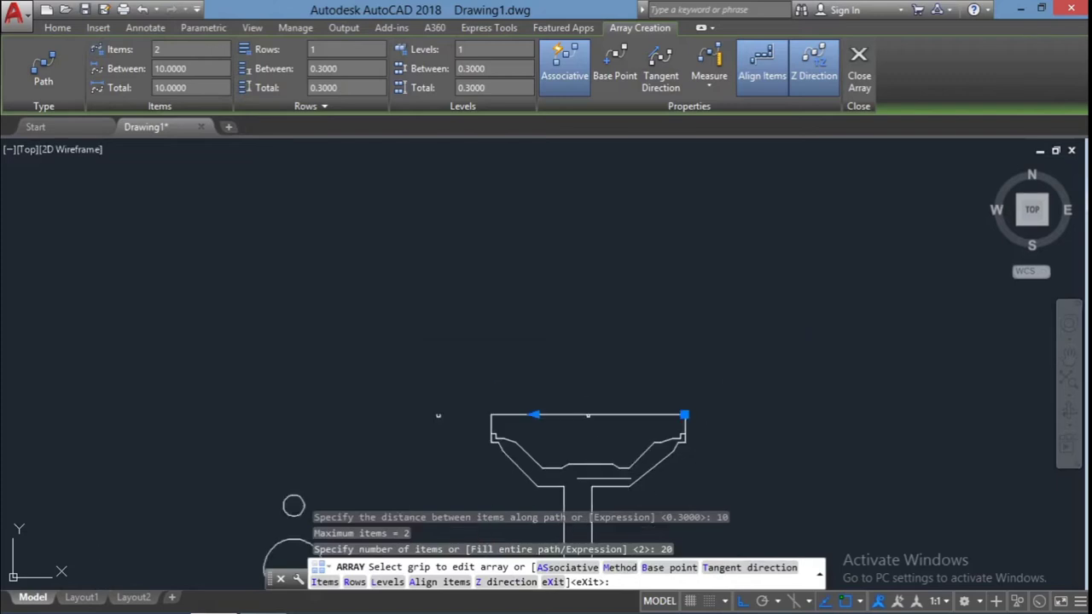
{"action": "scroll", "coordinate": [335, 380], "scroll_direction": "up", "scroll_amount": 2}
{"action": "left_click", "coordinate": [325, 582]}
{"action": "type", "text": "10"}
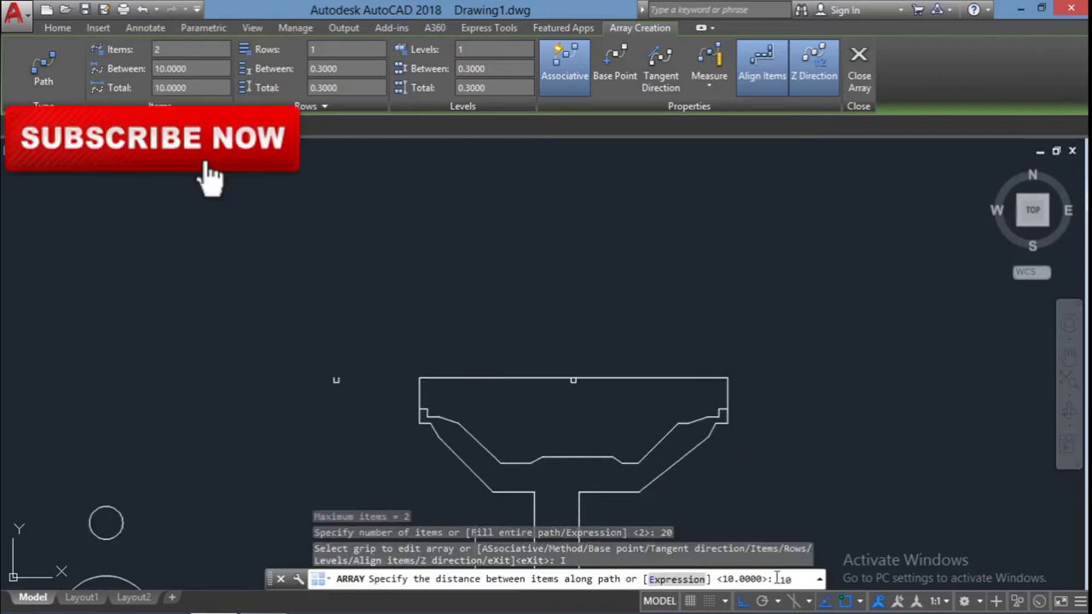
{"action": "key", "text": "Return"}
{"action": "key", "text": "Escape"}
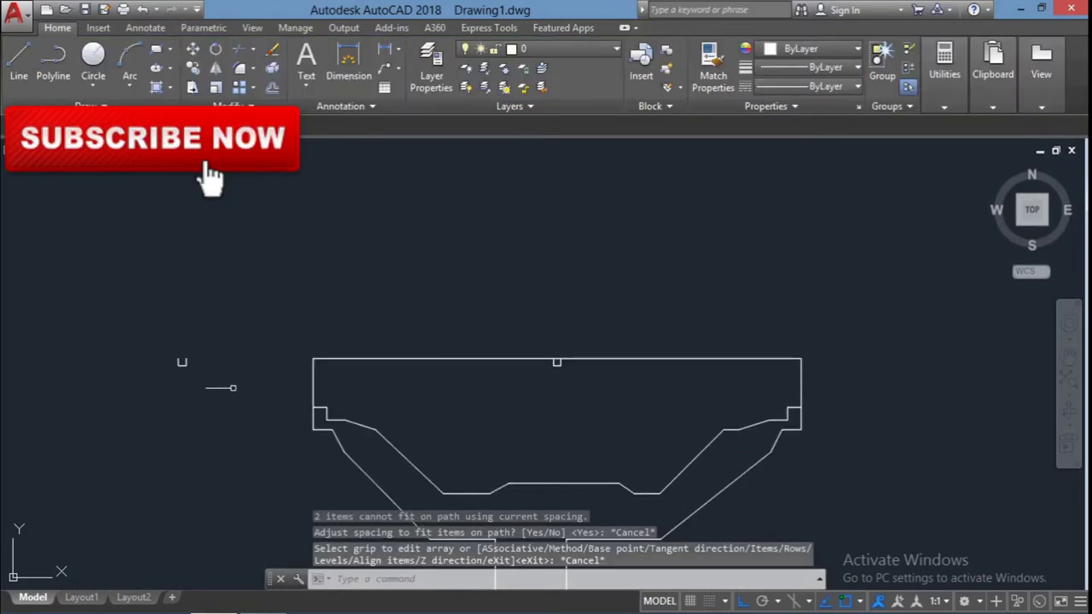
{"action": "key", "text": "ctrl+z"}
{"action": "key", "text": "ctrl+z"}
{"action": "key", "text": "ctrl+z"}
{"action": "key", "text": "ctrl+z"}
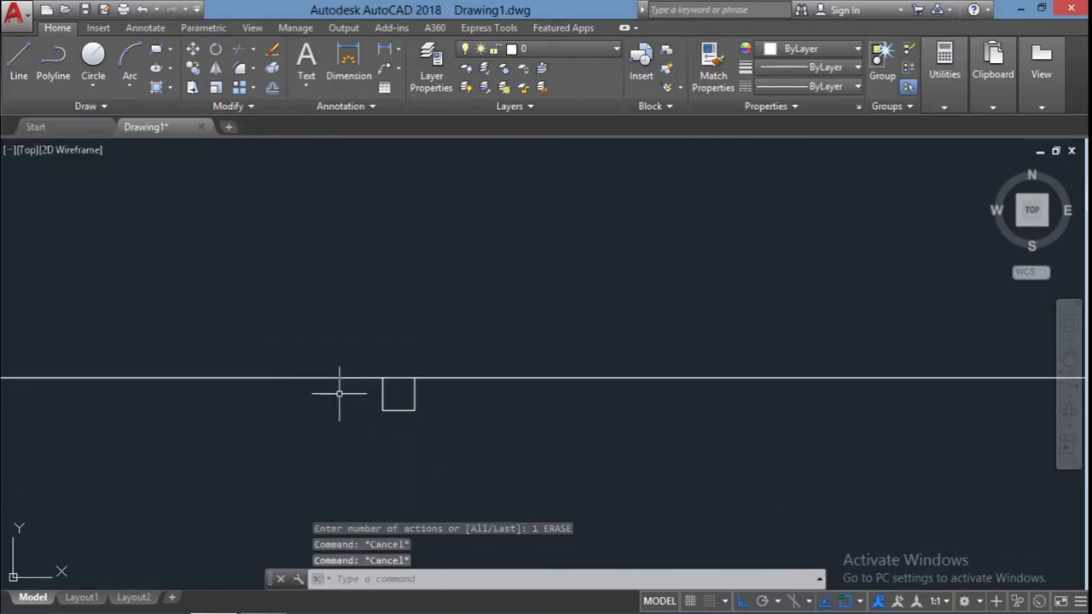
- Select the groove square and start a copy, then cancel it
{"action": "left_click_drag", "start_coordinate": [345, 374], "coordinate": [428, 439]}
{"action": "type", "text": "co"}
{"action": "key", "text": "Return"}
{"action": "left_click", "coordinate": [415, 410]}
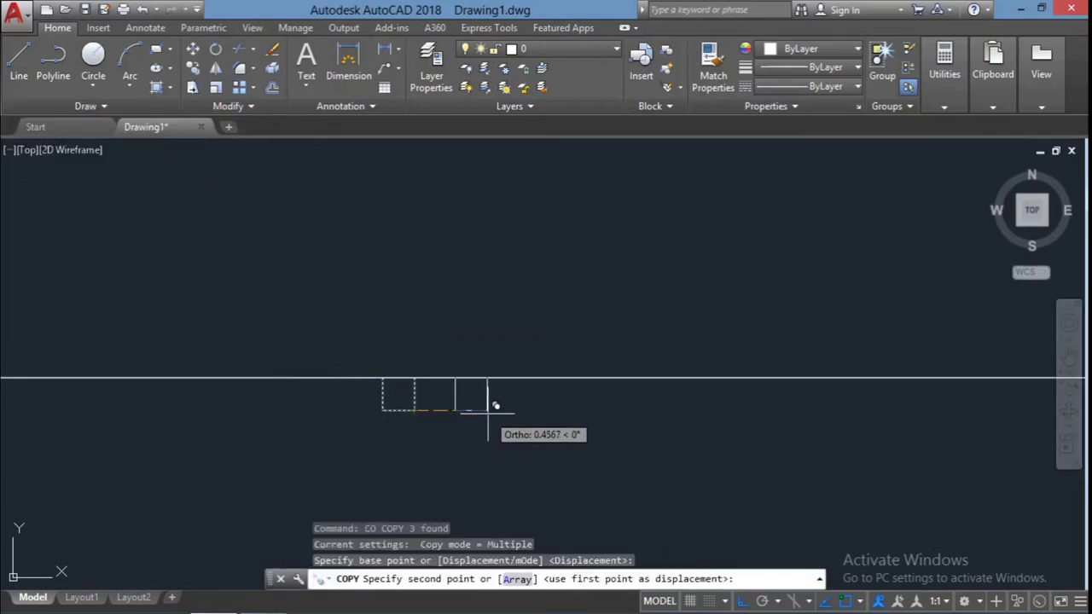
{"action": "key", "text": "Escape"}
{"action": "key", "text": "Escape"}
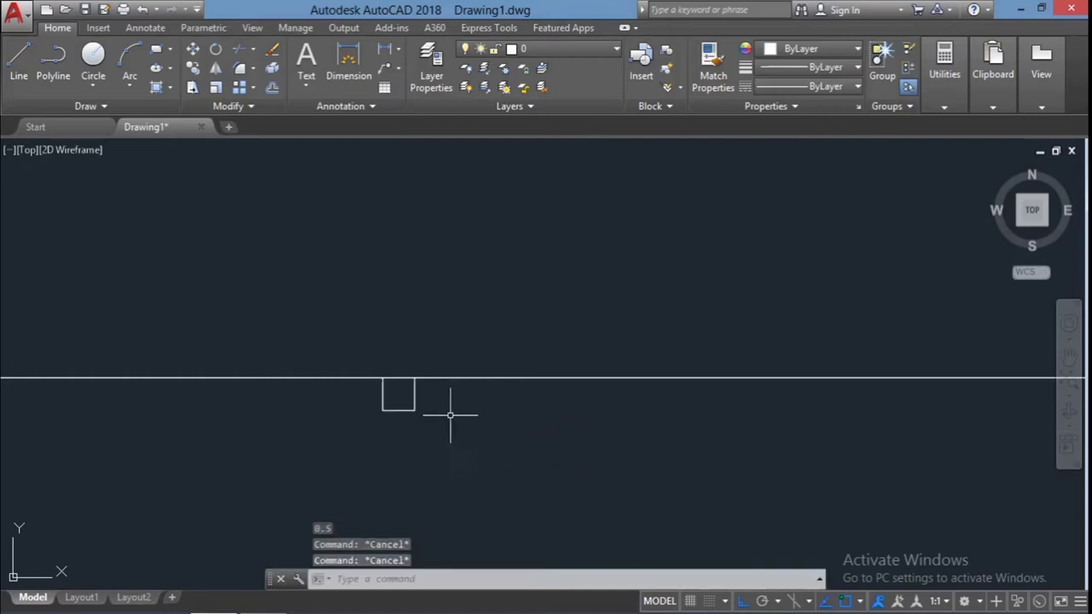
{"action": "key", "text": "Escape"}
- Reselect the square and copy it 0.5, 1, 1.5, 2 and 3 units right
{"action": "scroll", "coordinate": [410, 425], "scroll_direction": "down", "scroll_amount": 3}
{"action": "left_click", "coordinate": [410, 424]}
{"action": "scroll", "coordinate": [410, 424], "scroll_direction": "up", "scroll_amount": 3}
{"action": "left_click", "coordinate": [376, 437]}
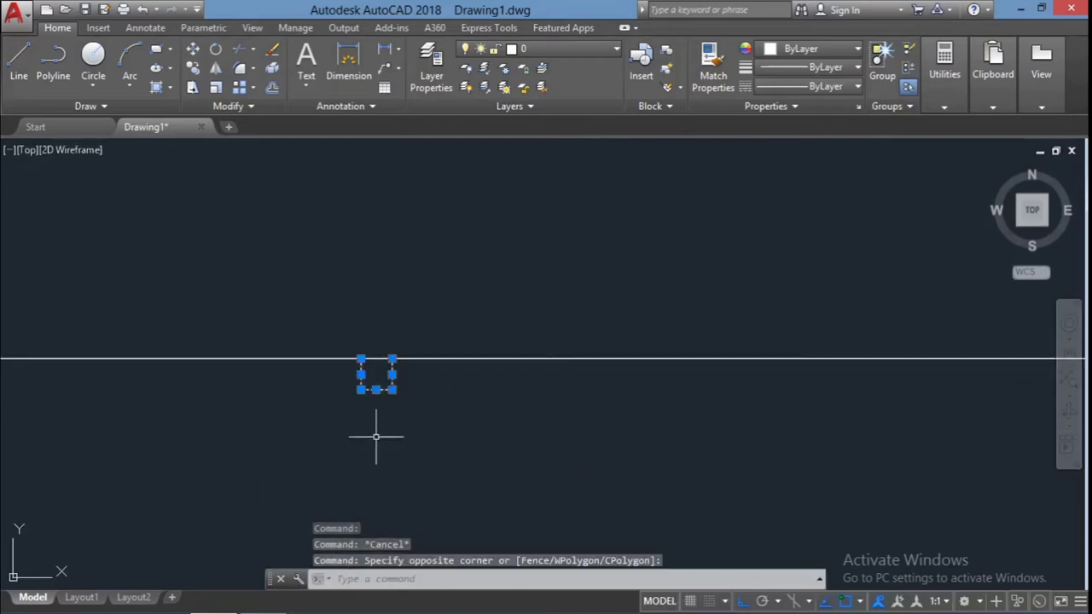
{"action": "type", "text": "co"}
{"action": "key", "text": "Return"}
{"action": "left_click", "coordinate": [392, 390]}
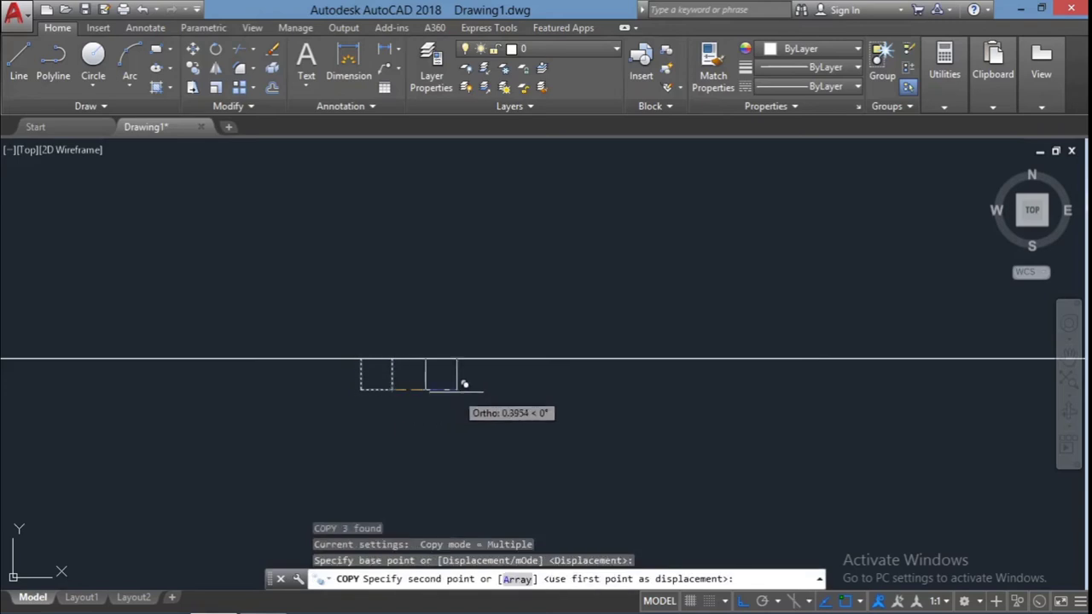
{"action": "key", "text": "Return"}
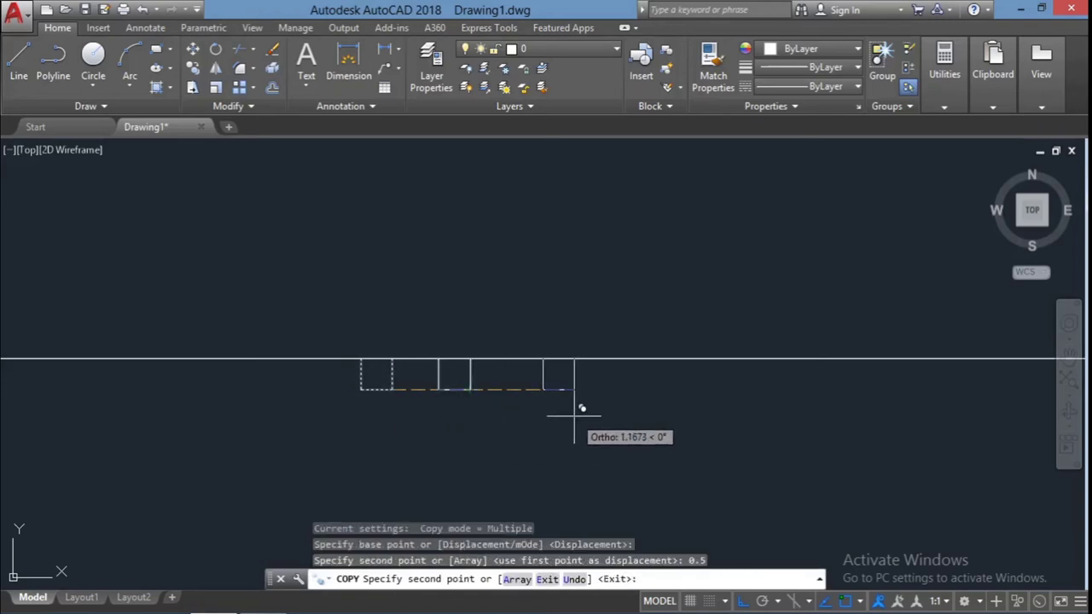
{"action": "type", "text": "1"}
{"action": "key", "text": "Return"}
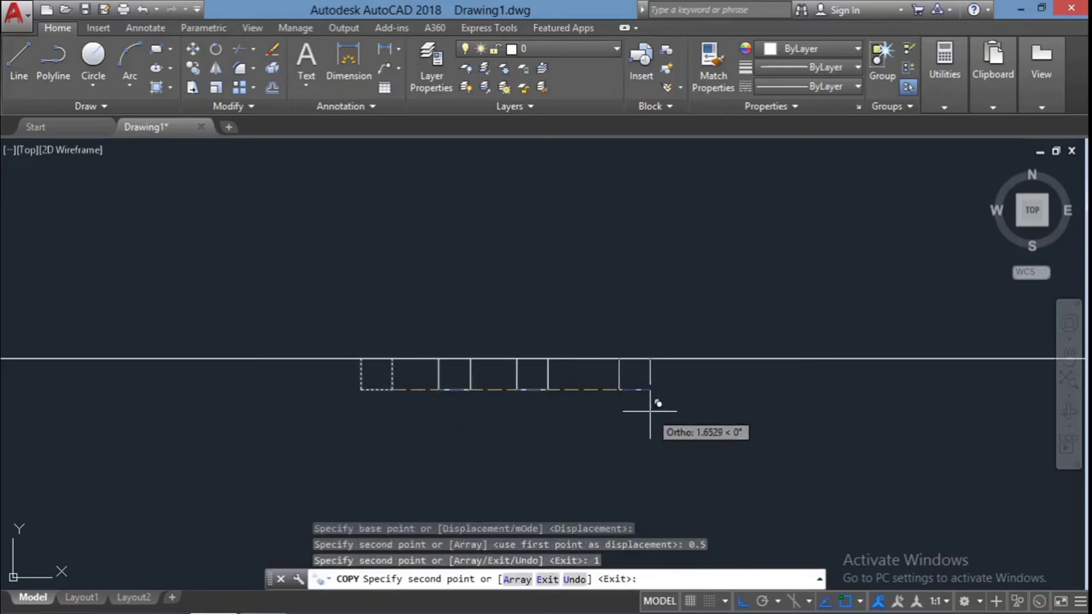
{"action": "type", "text": "1.5"}
{"action": "key", "text": "Return"}
{"action": "type", "text": "2"}
{"action": "key", "text": "Return"}
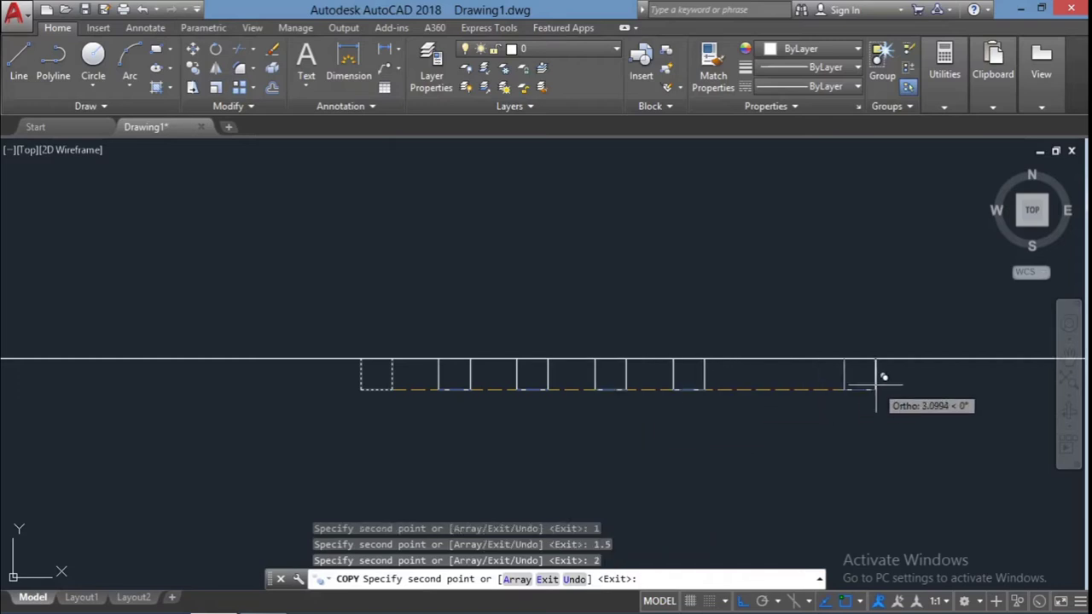
{"action": "type", "text": "3"}
{"action": "key", "text": "Return"}
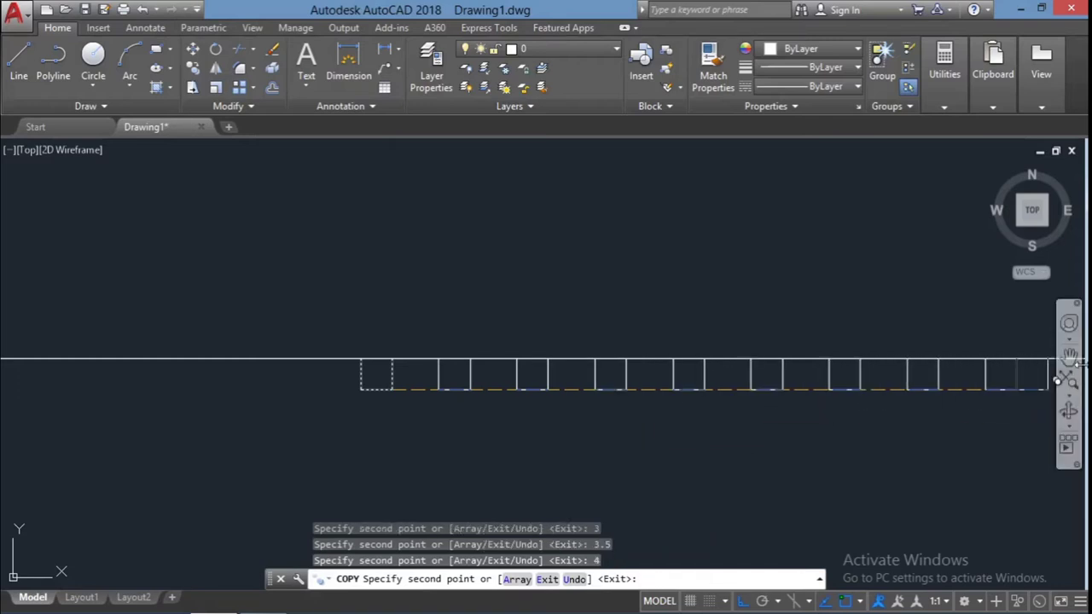
- Add further copies at 4.5, 5 and 5.5 units along the edge
{"action": "left_click", "coordinate": [1068, 353]}
{"action": "scroll", "coordinate": [408, 384], "scroll_direction": "up", "scroll_amount": 3}
{"action": "key", "text": "Escape"}
{"action": "type", "text": "4.5"}
{"action": "key", "text": "Return"}
{"action": "type", "text": "5"}
{"action": "key", "text": "Return"}
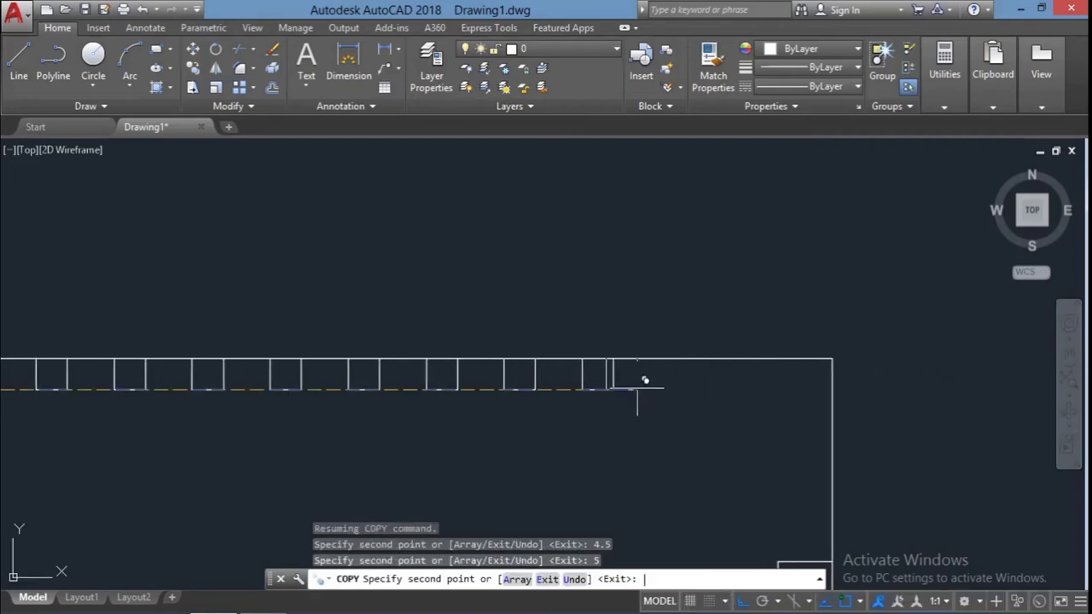
{"action": "type", "text": "5.5"}
{"action": "key", "text": "Return"}
{"action": "key", "text": "Return"}
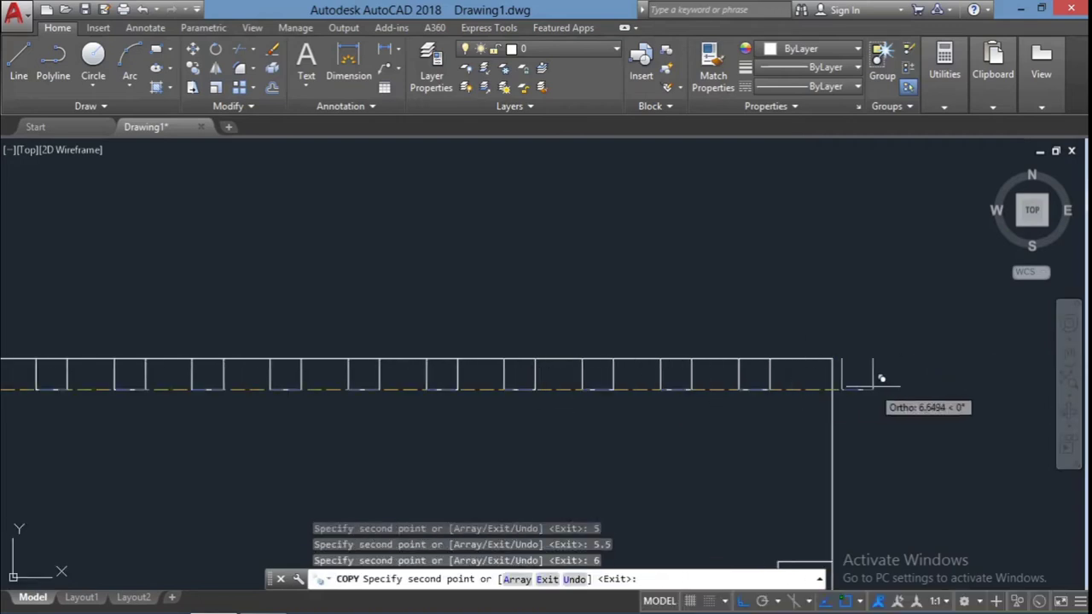
- Delete the extra copy past the end of the edge
{"action": "key", "text": "Escape"}
{"action": "left_click_drag", "start_coordinate": [877, 390], "coordinate": [845, 370]}
{"action": "key", "text": "Delete"}
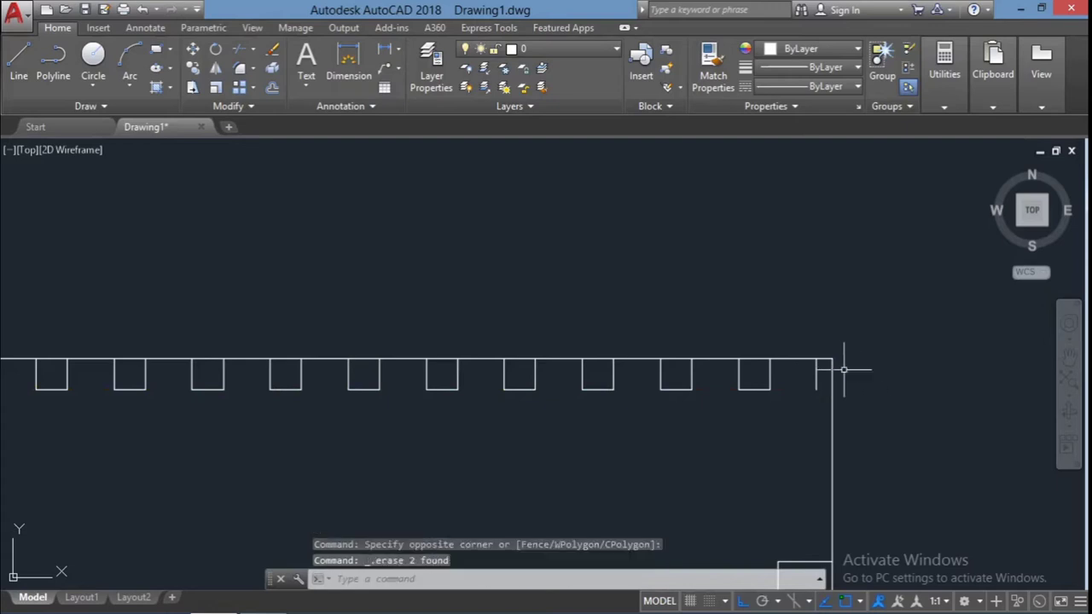
{"action": "scroll", "coordinate": [808, 389], "scroll_direction": "down", "scroll_amount": 1}
{"action": "left_click", "coordinate": [816, 402]}
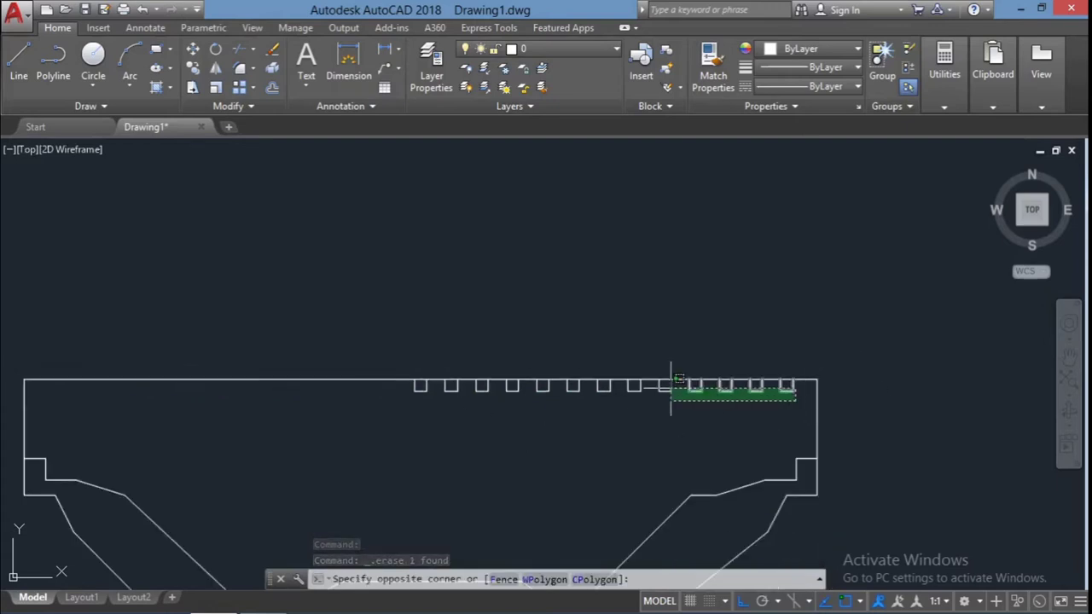
- Select the row of squares and begin a copy, then cancel it
{"action": "left_click", "coordinate": [437, 378]}
{"action": "type", "text": "co"}
{"action": "key", "text": "Return"}
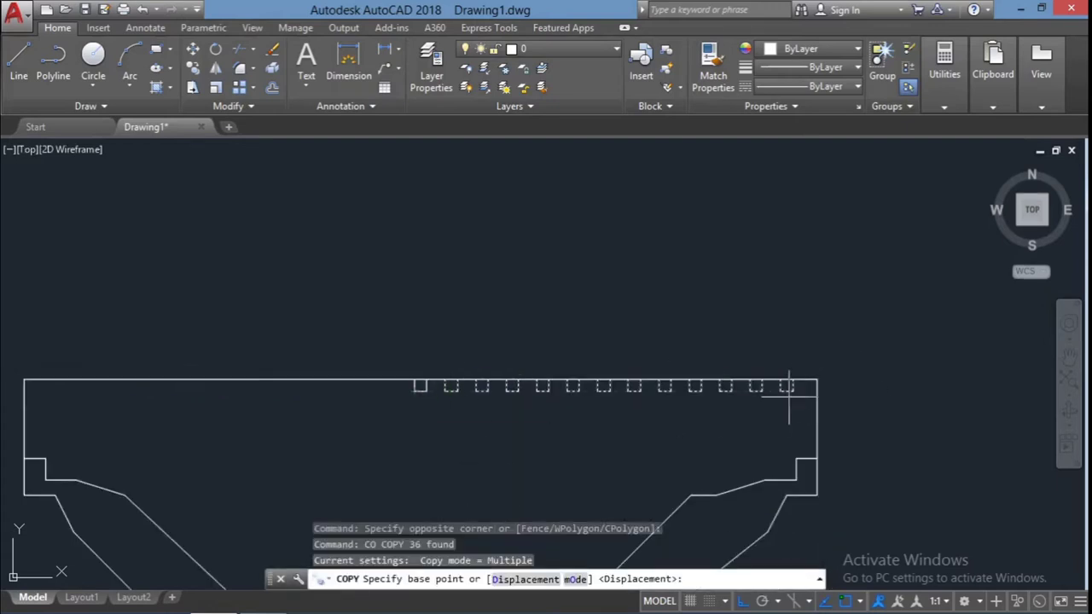
{"action": "left_click", "coordinate": [793, 390]}
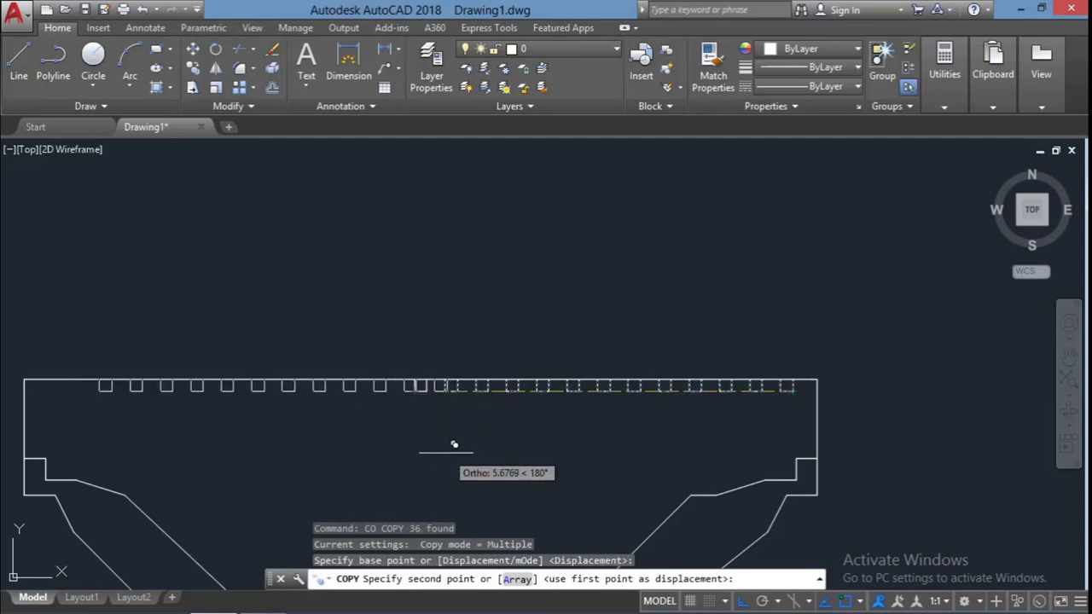
{"action": "key", "text": "Escape"}
{"action": "key", "text": "Escape"}
{"action": "key", "text": "Escape"}
- Dimension the 0.4000 gap between the last square and the profile corner
{"action": "scroll", "coordinate": [792, 378], "scroll_direction": "up", "scroll_amount": 4}
{"action": "left_click", "coordinate": [349, 60]}
{"action": "left_click", "coordinate": [780, 369]}
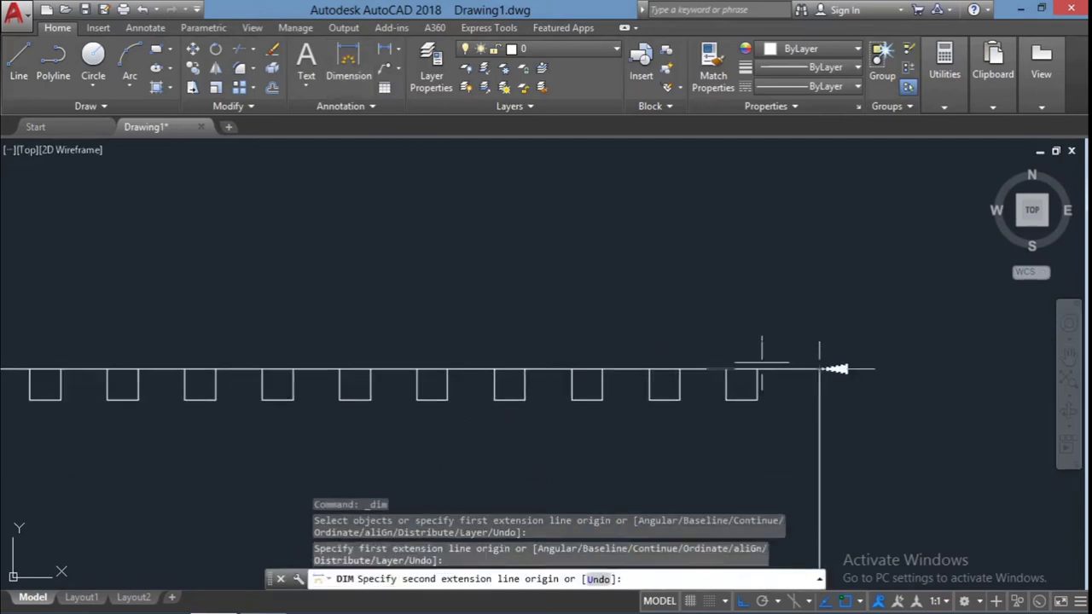
{"action": "left_click", "coordinate": [749, 369]}
{"action": "left_click", "coordinate": [751, 291]}
{"action": "key", "text": "Escape"}
{"action": "key", "text": "Escape"}
{"action": "left_click", "coordinate": [749, 401]}
{"action": "key", "text": "Escape"}
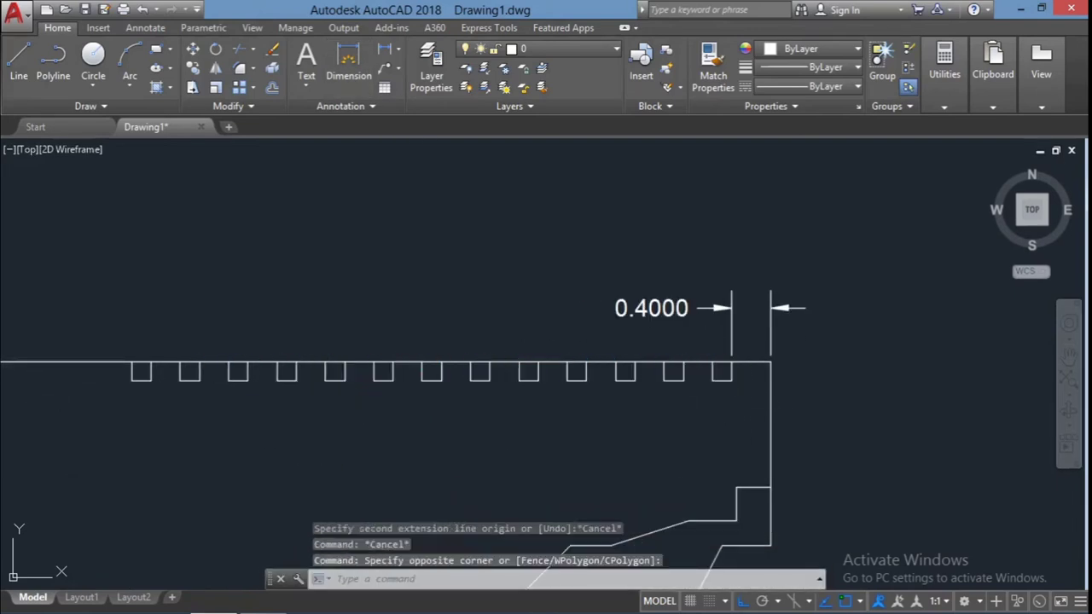
- Copy the row of squares onto the left half of the top edge
{"action": "left_click", "coordinate": [759, 407]}
{"action": "left_click", "coordinate": [175, 358]}
{"action": "type", "text": "co"}
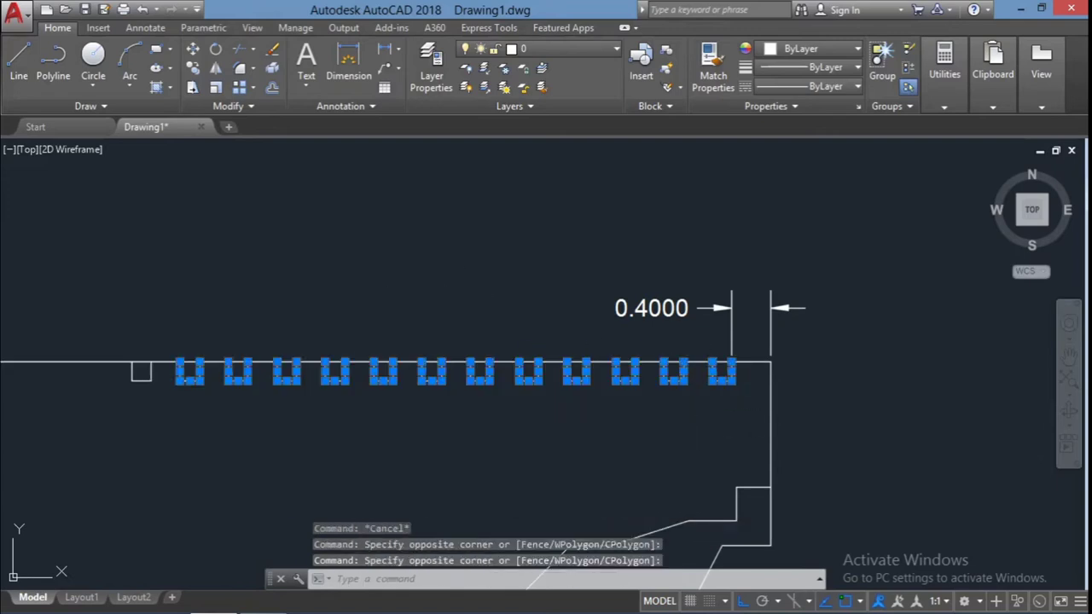
{"action": "key", "text": "Return"}
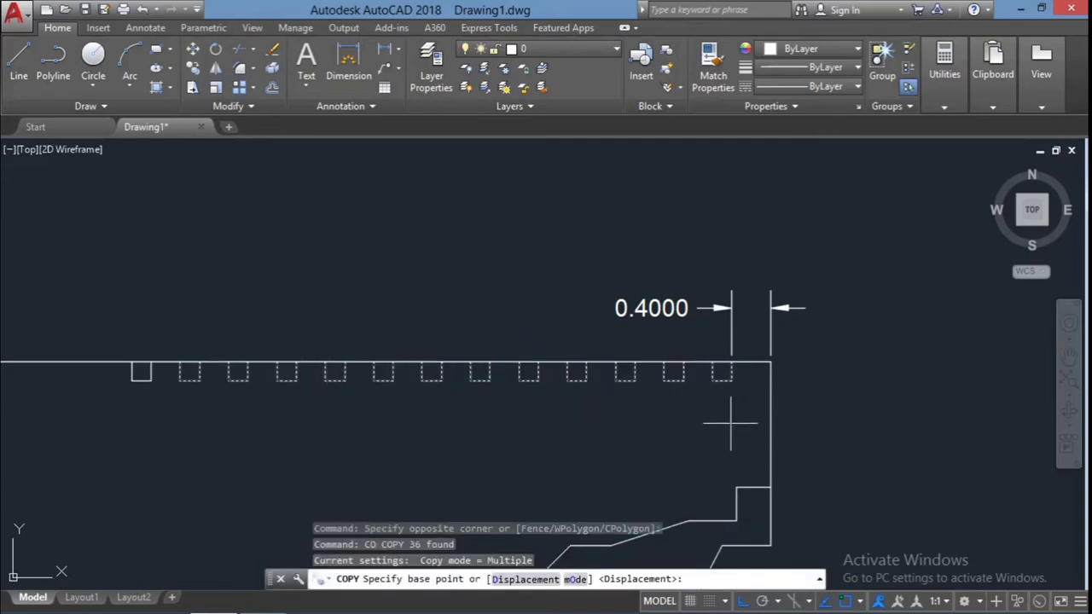
{"action": "left_click", "coordinate": [179, 362]}
{"action": "scroll", "coordinate": [179, 361], "scroll_direction": "down", "scroll_amount": 3}
{"action": "left_click", "coordinate": [221, 535]}
{"action": "key", "text": "Escape"}
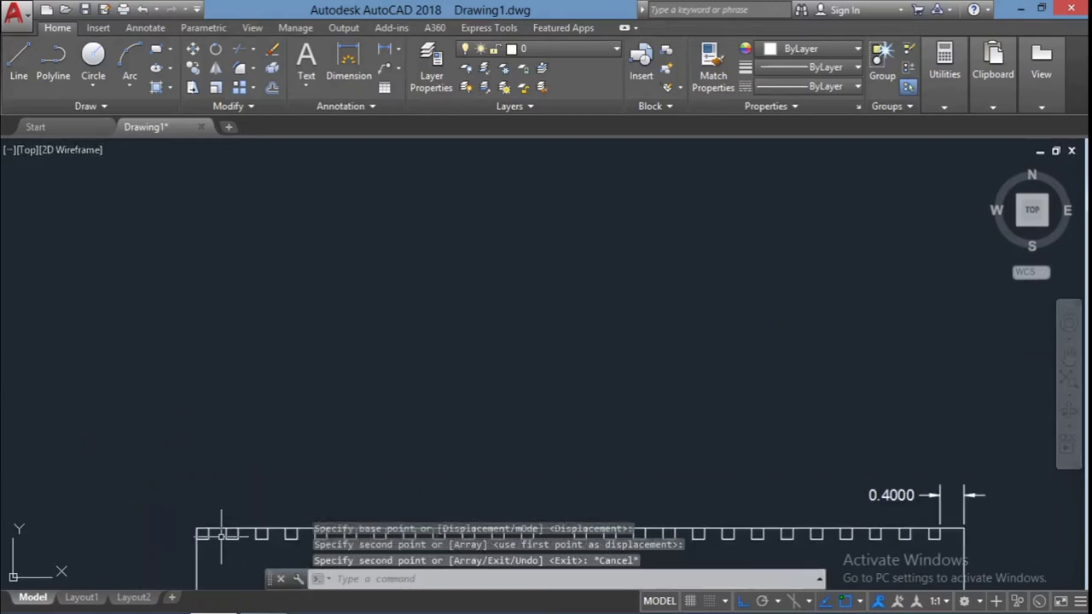
- Move the left-hand squares 0.4 along the edge to even the spacing
{"action": "mouse_move", "coordinate": [221, 534]}
{"action": "middle_mouse_down"}
{"action": "mouse_move", "coordinate": [306, 461]}
{"action": "mouse_move", "coordinate": [380, 465]}
{"action": "middle_mouse_up"}
{"action": "left_click", "coordinate": [704, 514]}
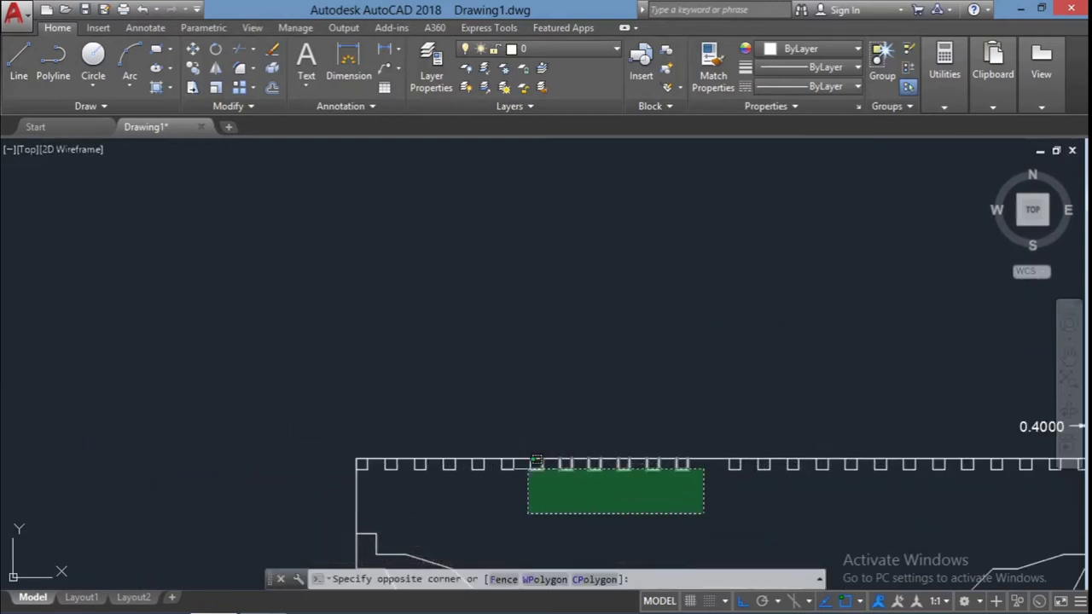
{"action": "left_click", "coordinate": [376, 461]}
{"action": "scroll", "coordinate": [375, 461], "scroll_direction": "up", "scroll_amount": 5}
{"action": "type", "text": "m"}
{"action": "key", "text": "Return"}
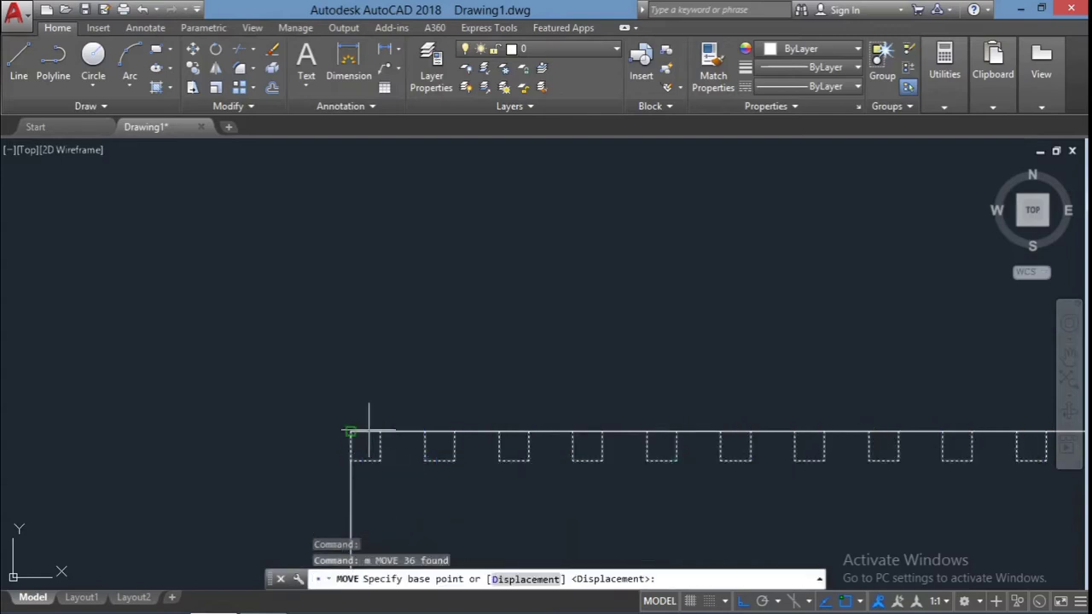
{"action": "left_click", "coordinate": [369, 431]}
{"action": "scroll", "coordinate": [369, 431], "scroll_direction": "down", "scroll_amount": 4}
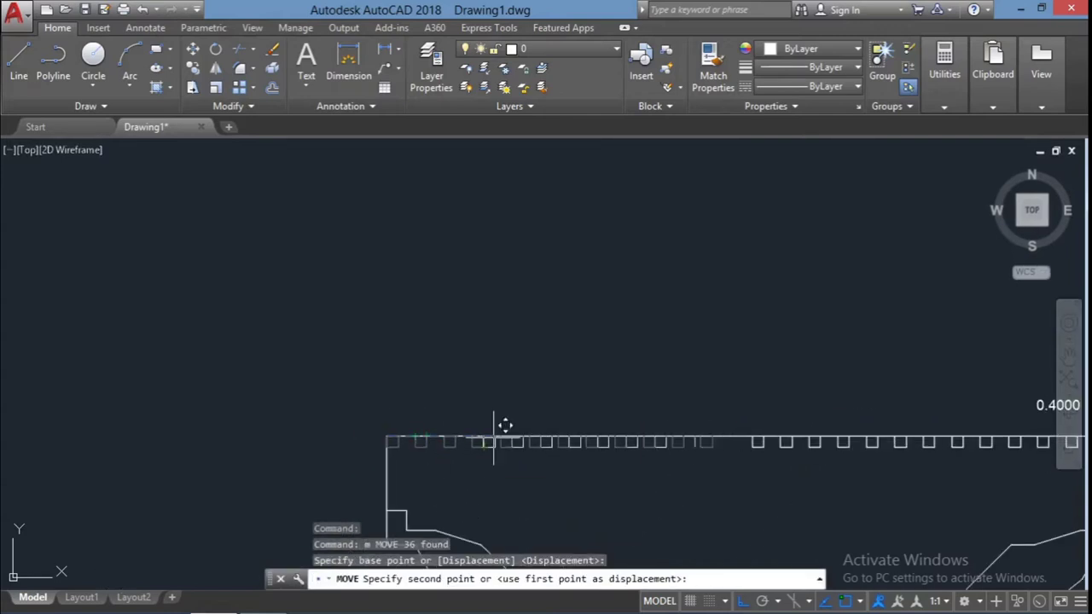
{"action": "type", "text": "0.4"}
{"action": "key", "text": "Return"}
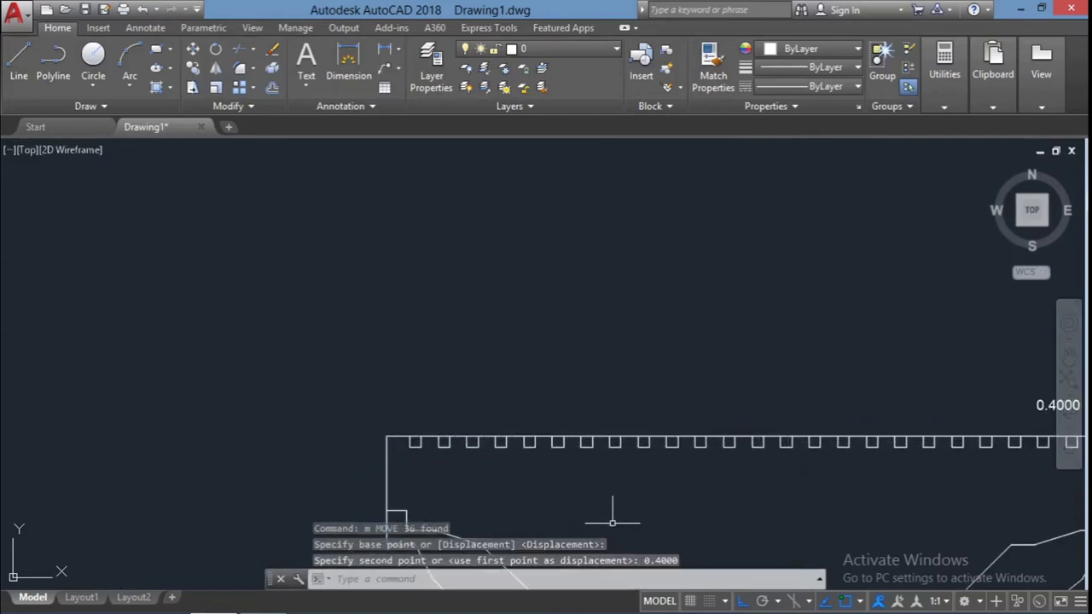
{"action": "key", "text": "Escape"}
- Delete the 0.4000 dimension and clear the selection
{"action": "scroll", "coordinate": [689, 426], "scroll_direction": "down", "scroll_amount": 2}
{"action": "left_click", "coordinate": [790, 308]}
{"action": "key", "text": "Delete"}
{"action": "key", "text": "Escape"}
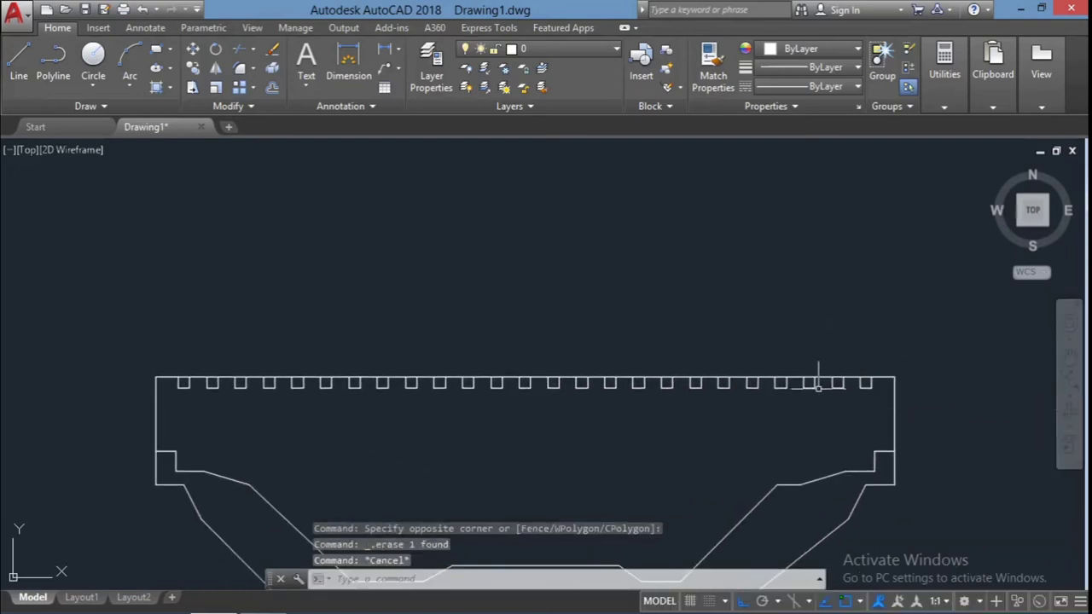
{"action": "key", "text": "Escape"}
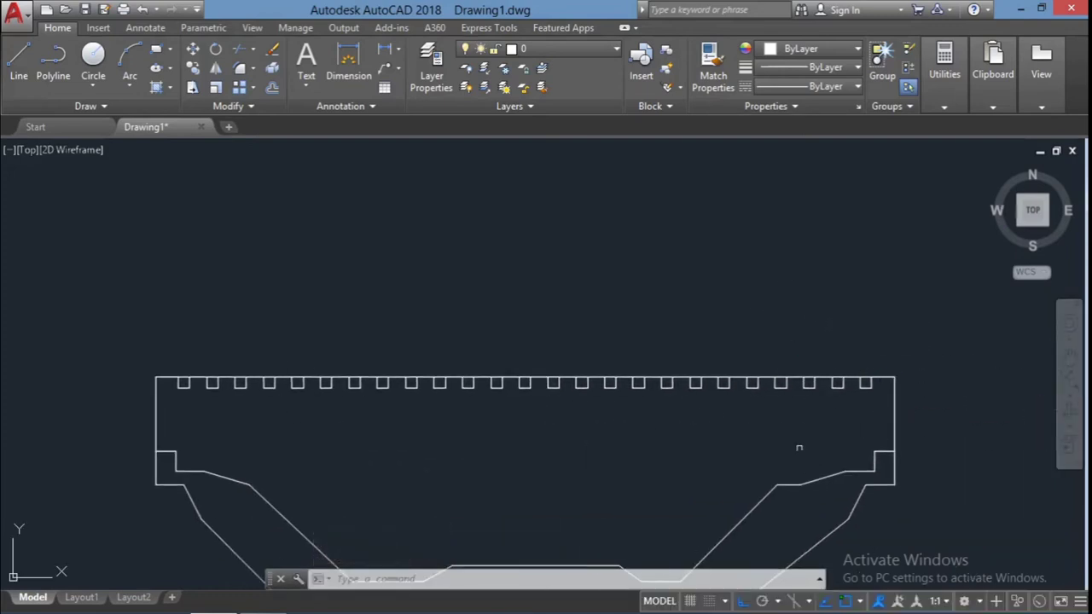
- Draw a short vertical line at the right inner corner and copy it to the left side
{"action": "type", "text": "l"}
{"action": "key", "text": "Return"}
{"action": "left_click", "coordinate": [846, 471]}
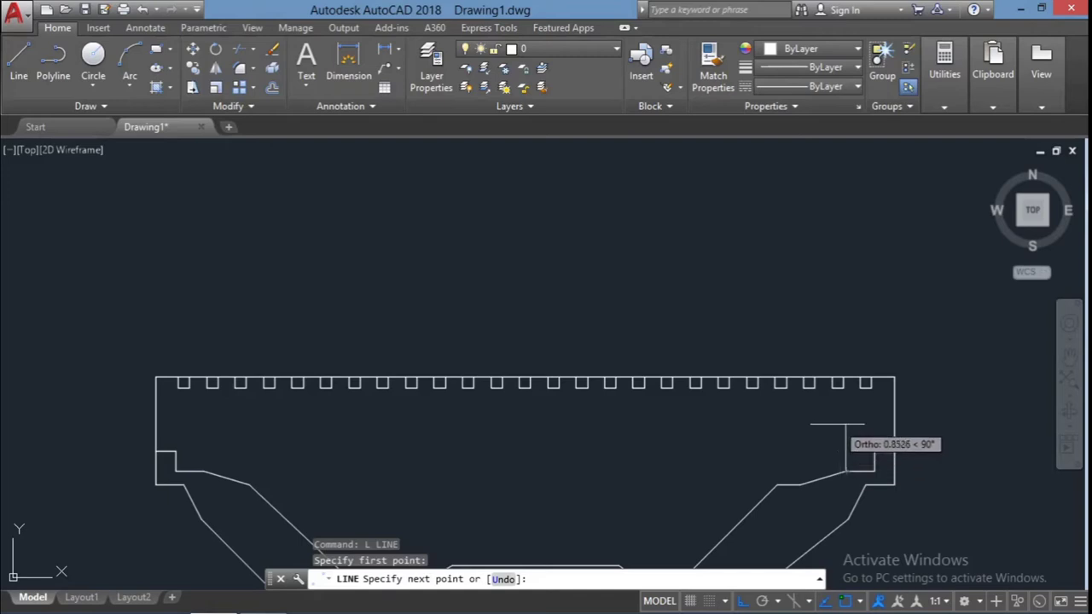
{"action": "left_click", "coordinate": [846, 431]}
{"action": "key", "text": "Escape"}
{"action": "key", "text": "Escape"}
{"action": "left_click", "coordinate": [846, 465]}
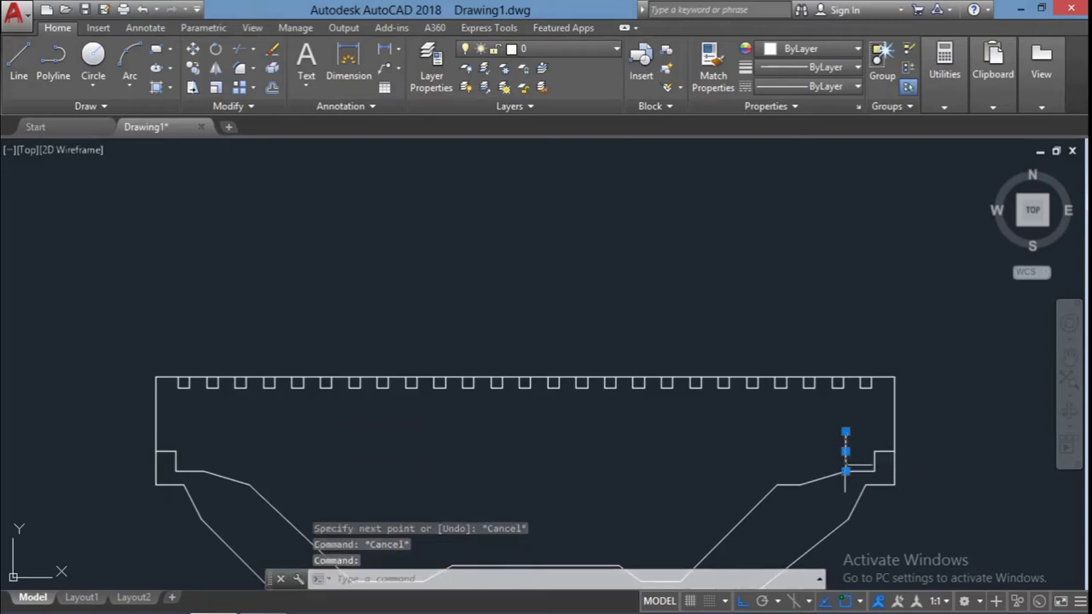
{"action": "type", "text": "co"}
{"action": "key", "text": "Return"}
{"action": "key", "text": "Return"}
{"action": "key", "text": "Return"}
{"action": "left_click", "coordinate": [846, 451]}
{"action": "type", "text": "co"}
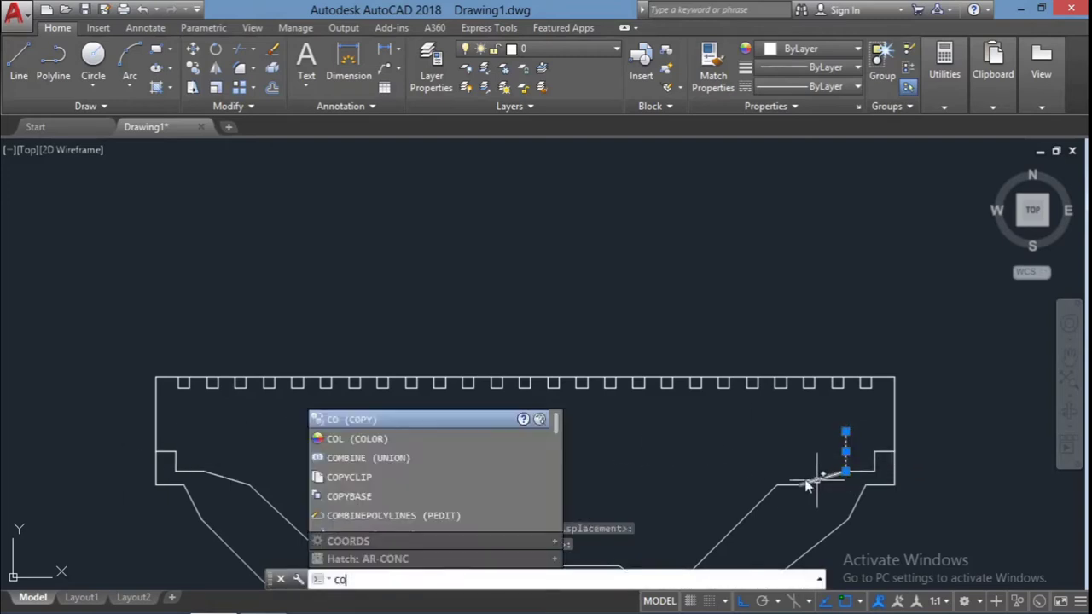
{"action": "key", "text": "Return"}
{"action": "left_click", "coordinate": [846, 471]}
{"action": "left_click", "coordinate": [203, 472]}
{"action": "key", "text": "Return"}
- Draw a horizontal line joining the tops of the two vertical lines
{"action": "key", "text": "l"}
{"action": "key", "text": "Return"}
{"action": "left_click", "coordinate": [846, 431]}
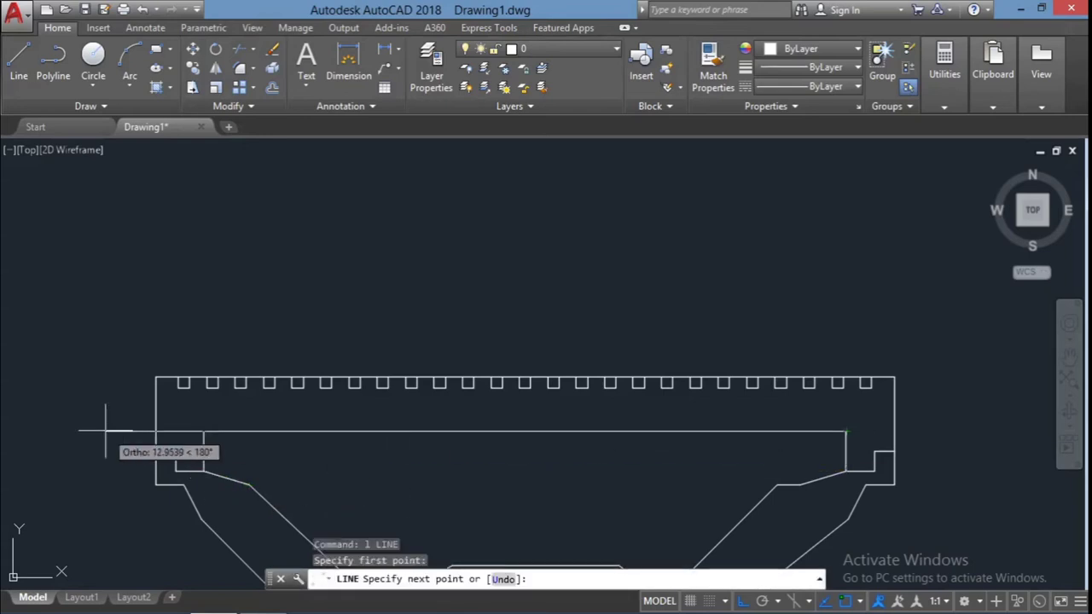
{"action": "left_click", "coordinate": [203, 431]}
{"action": "key", "text": "Escape"}
{"action": "key", "text": "Escape"}
{"action": "key", "text": "Escape"}
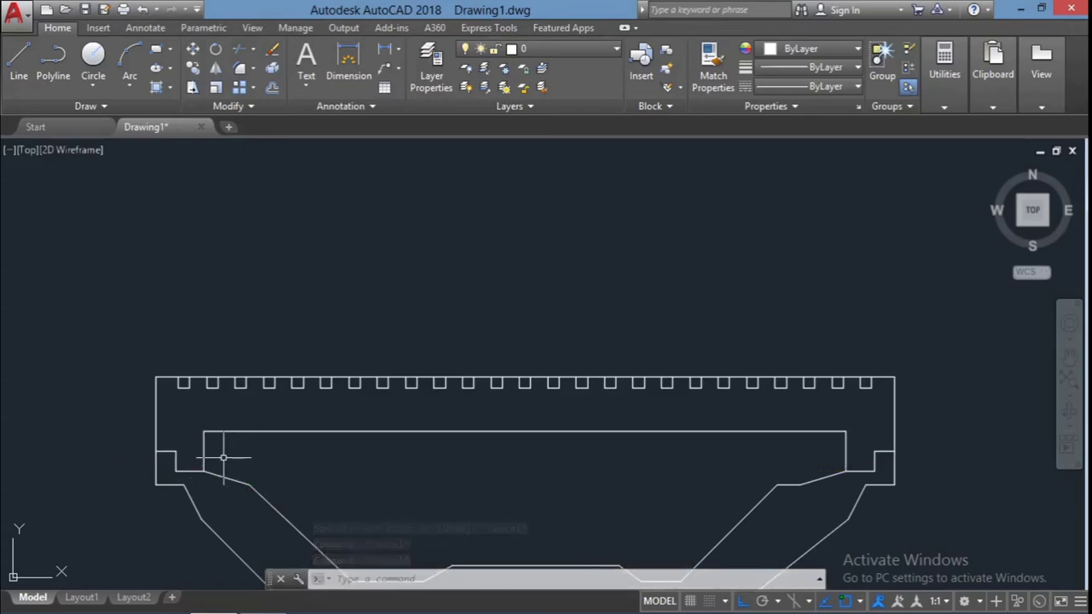
- Trim the top edge above the first grooves, using the selected strip and teeth as cutting edges
{"action": "scroll", "coordinate": [252, 358], "scroll_direction": "up", "scroll_amount": 1}
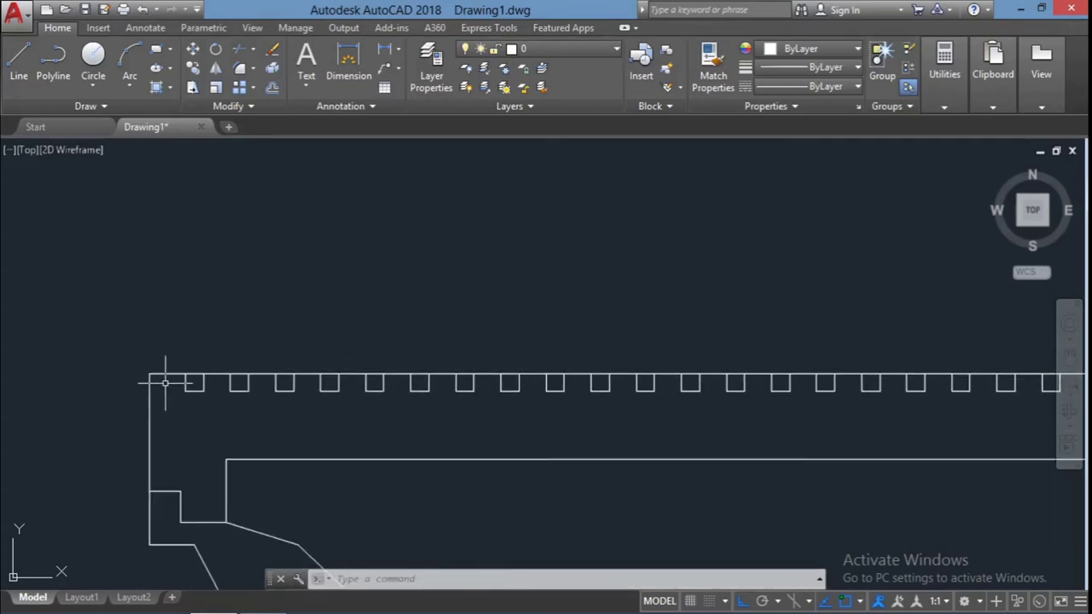
{"action": "scroll", "coordinate": [166, 378], "scroll_direction": "down", "scroll_amount": 1}
{"action": "left_click", "coordinate": [900, 402]}
{"action": "left_click", "coordinate": [117, 341]}
{"action": "type", "text": "tr"}
{"action": "key", "text": "Return"}
{"action": "left_click", "coordinate": [184, 378]}
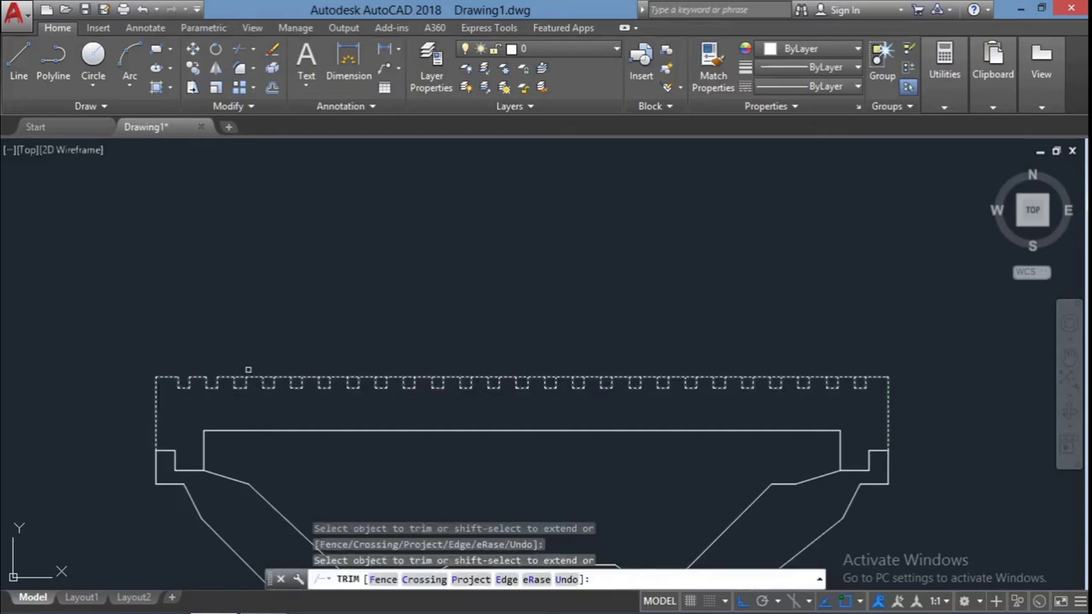
{"action": "left_click", "coordinate": [380, 378]}
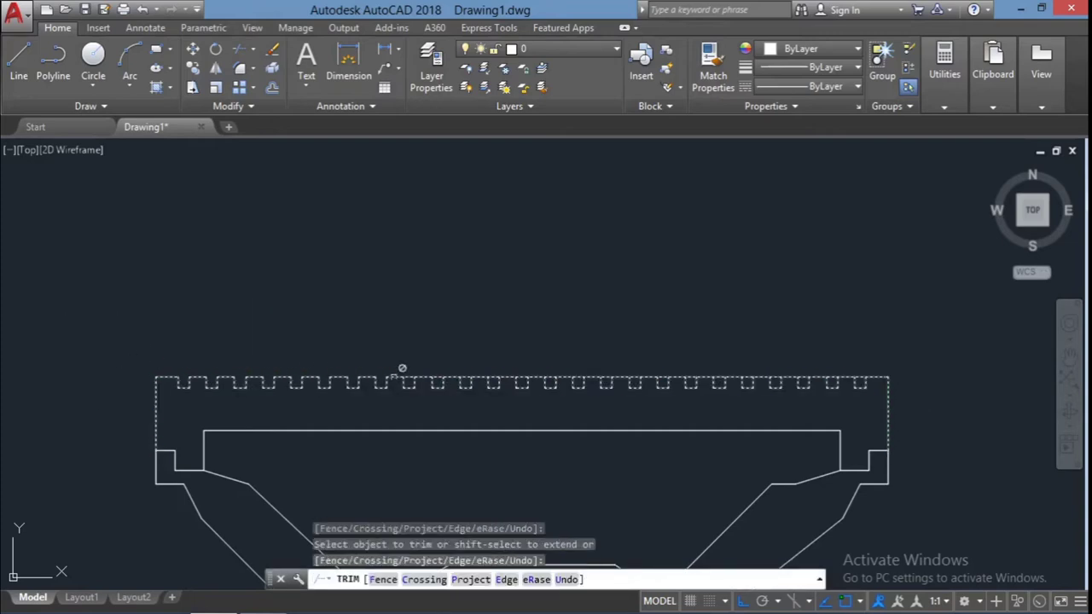
{"action": "left_click", "coordinate": [409, 377]}
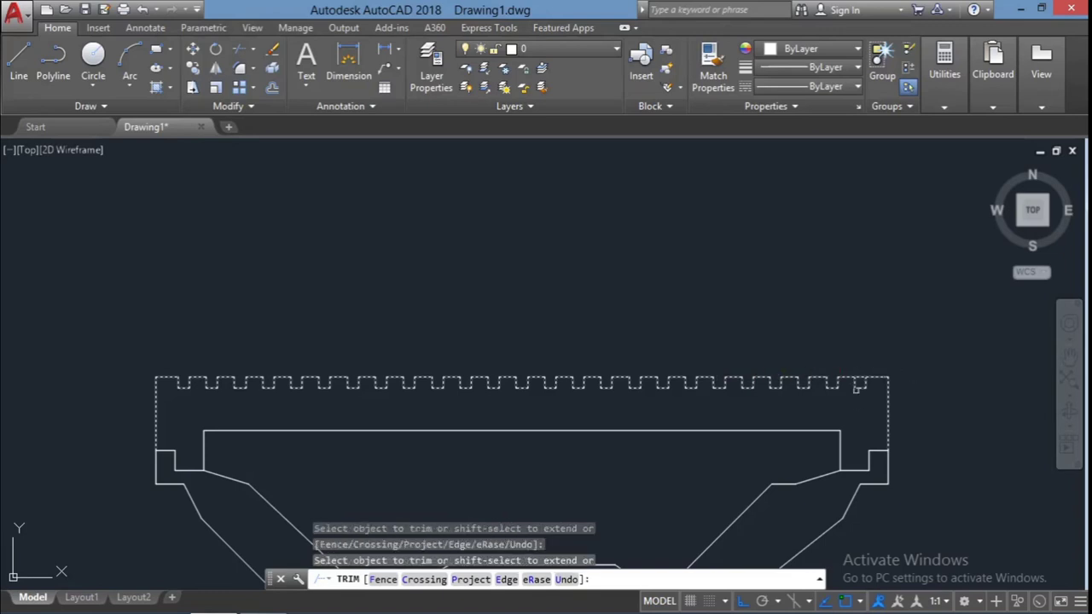
{"action": "key", "text": "Escape"}
{"action": "key", "text": "Escape"}
{"action": "key", "text": "Escape"}
- Trim the top edge over the last groove at the strip's right end
{"action": "left_click", "coordinate": [939, 390]}
{"action": "key", "text": "space"}
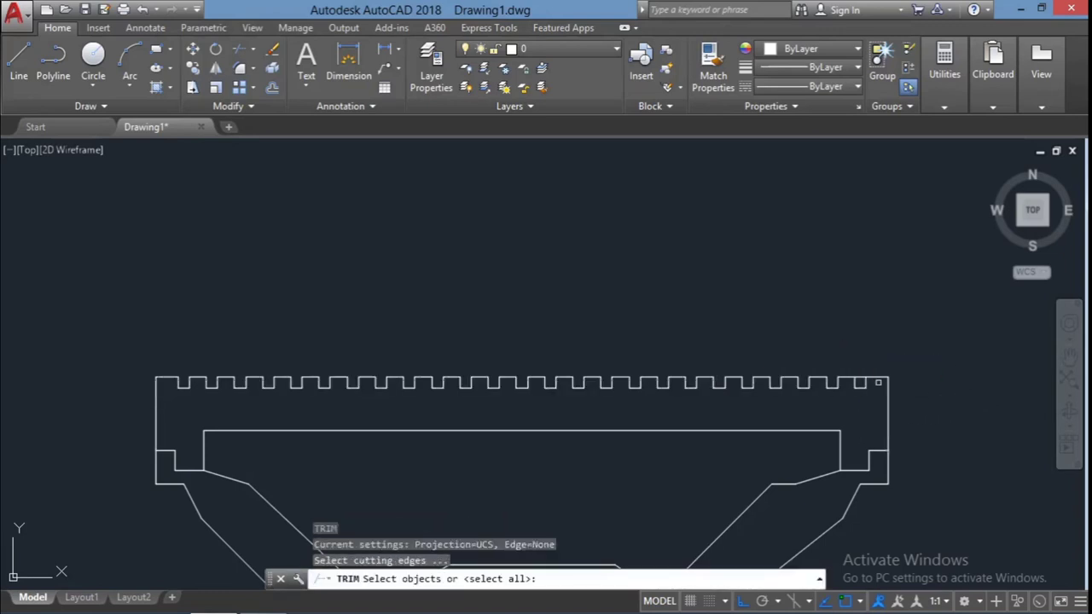
{"action": "left_click", "coordinate": [874, 384]}
{"action": "key", "text": "Return"}
{"action": "left_click", "coordinate": [874, 385]}
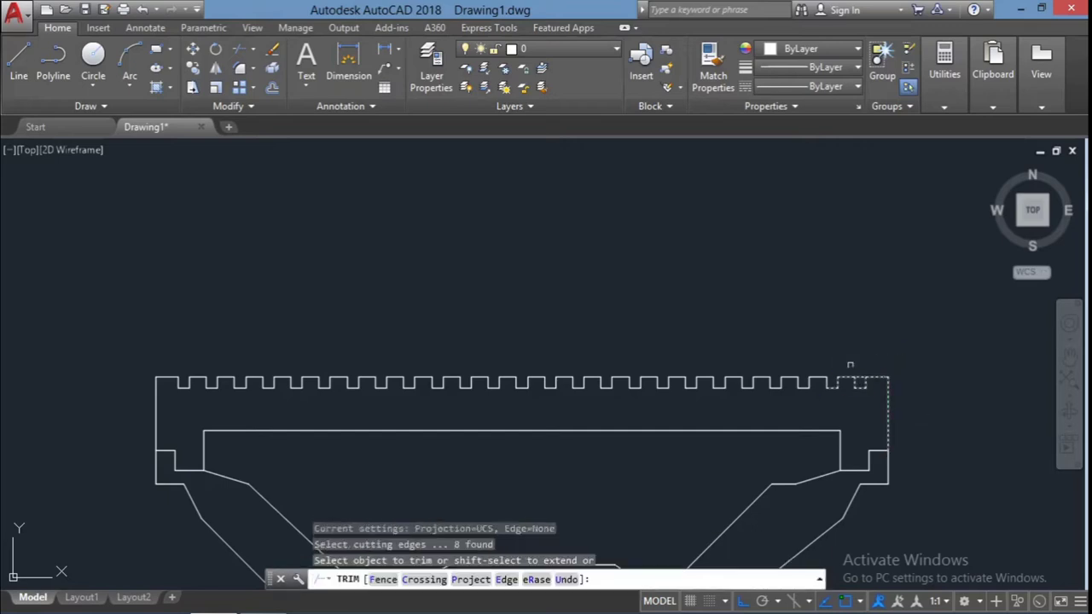
{"action": "left_click", "coordinate": [955, 402]}
{"action": "key", "text": "Escape"}
{"action": "key", "text": "Escape"}
{"action": "key", "text": "Escape"}
- Select the tread outline and right notch, abandoning a mistaken circle command
{"action": "scroll", "coordinate": [922, 412], "scroll_direction": "down", "scroll_amount": 5}
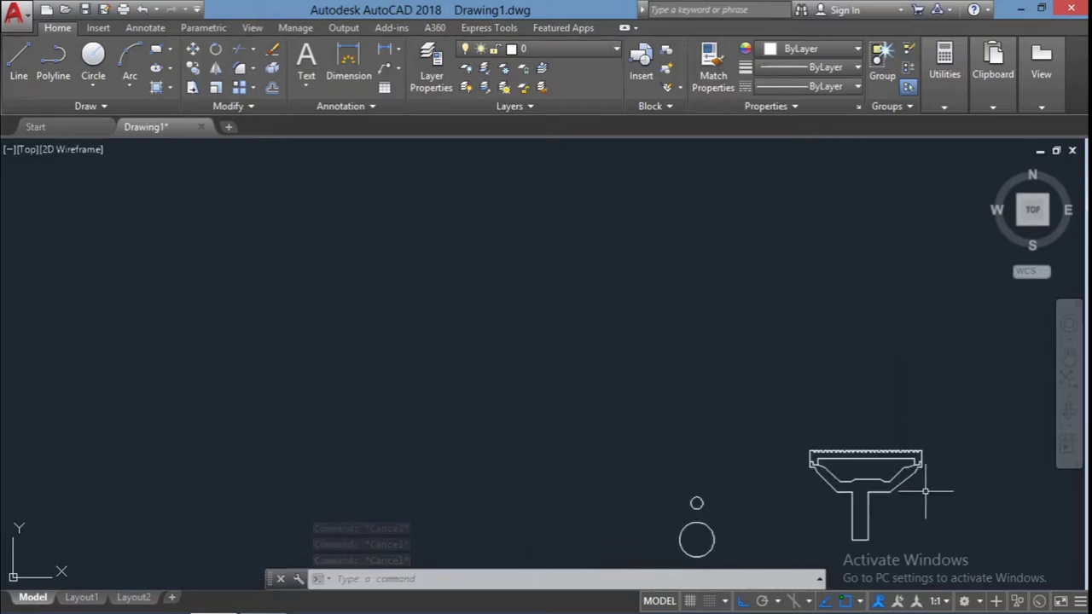
{"action": "scroll", "coordinate": [922, 489], "scroll_direction": "up", "scroll_amount": 4}
{"action": "scroll", "coordinate": [921, 439], "scroll_direction": "up", "scroll_amount": 1}
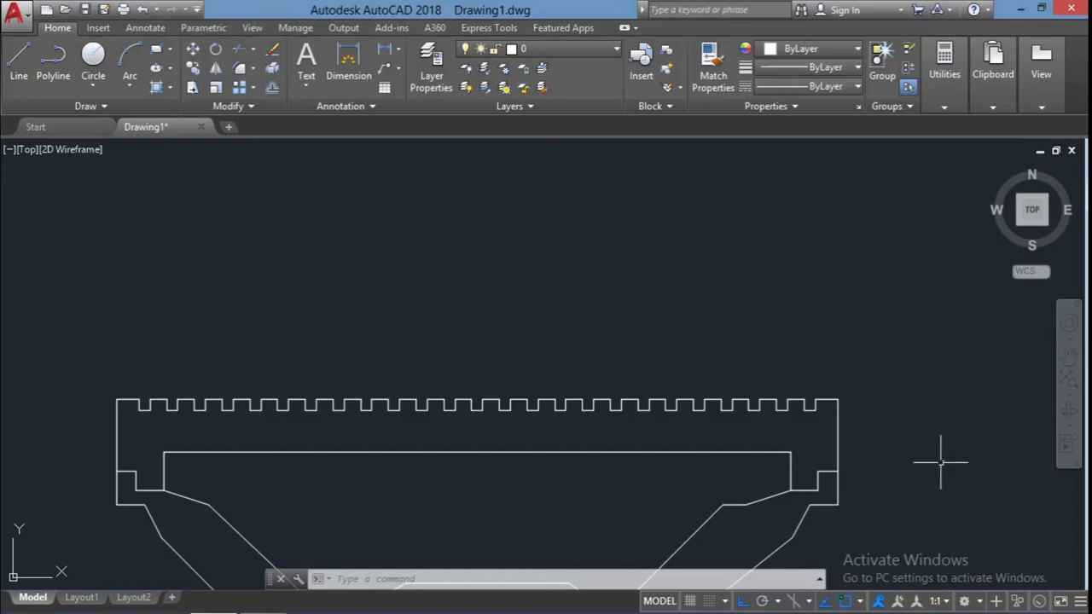
{"action": "left_click", "coordinate": [903, 439]}
{"action": "left_click", "coordinate": [10, 275]}
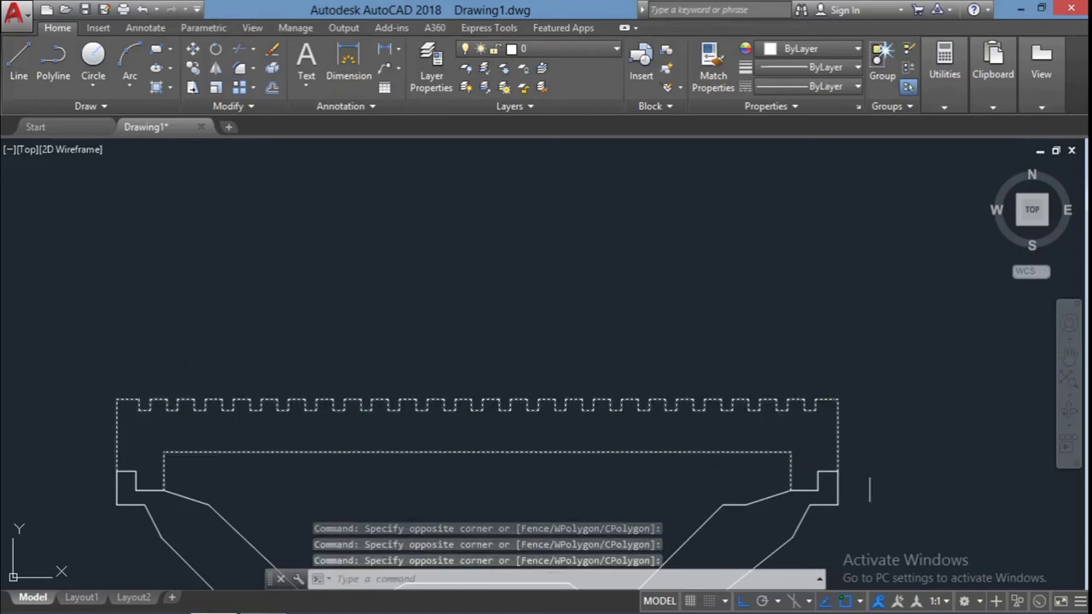
{"action": "left_click", "coordinate": [804, 491]}
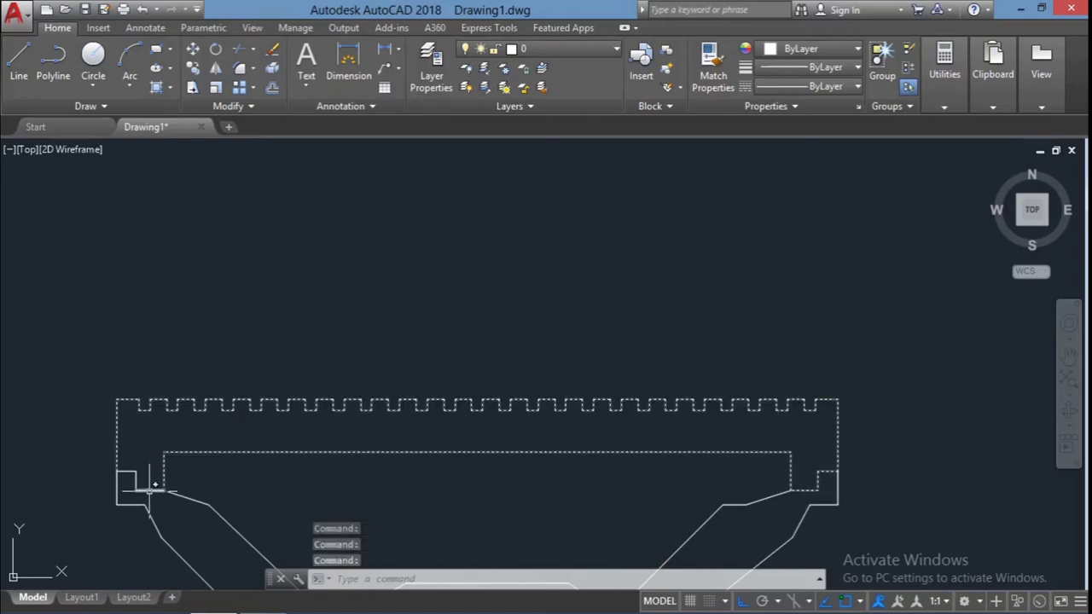
{"action": "type", "text": "c"}
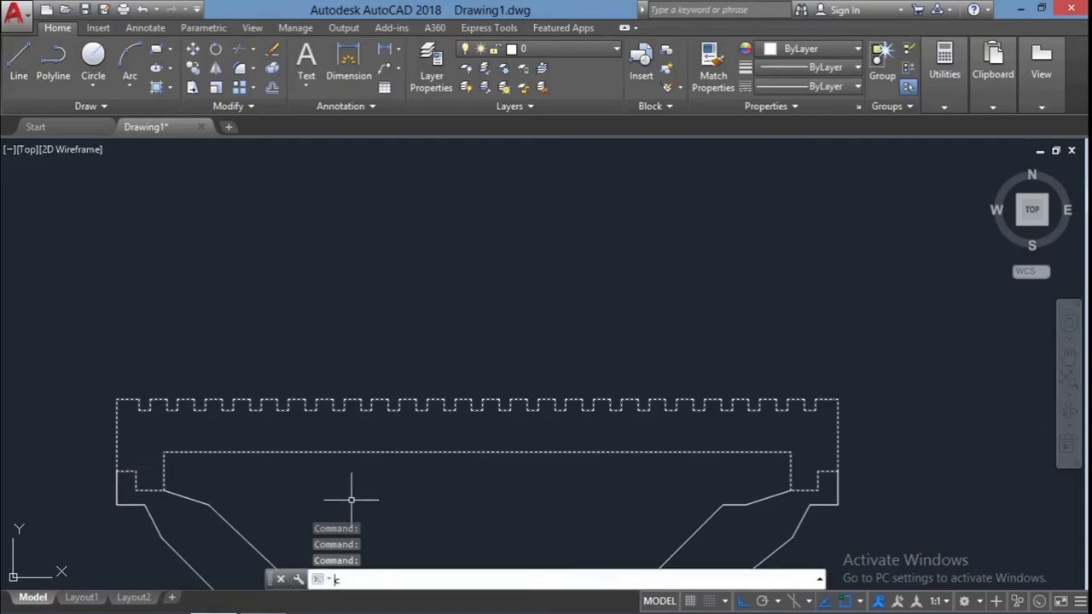
{"action": "key", "text": "Return"}
{"action": "left_click", "coordinate": [164, 491]}
{"action": "key", "text": "Escape"}
- Copy the tread outline with both end notches straight up, well above the rim profile
{"action": "left_click", "coordinate": [829, 453]}
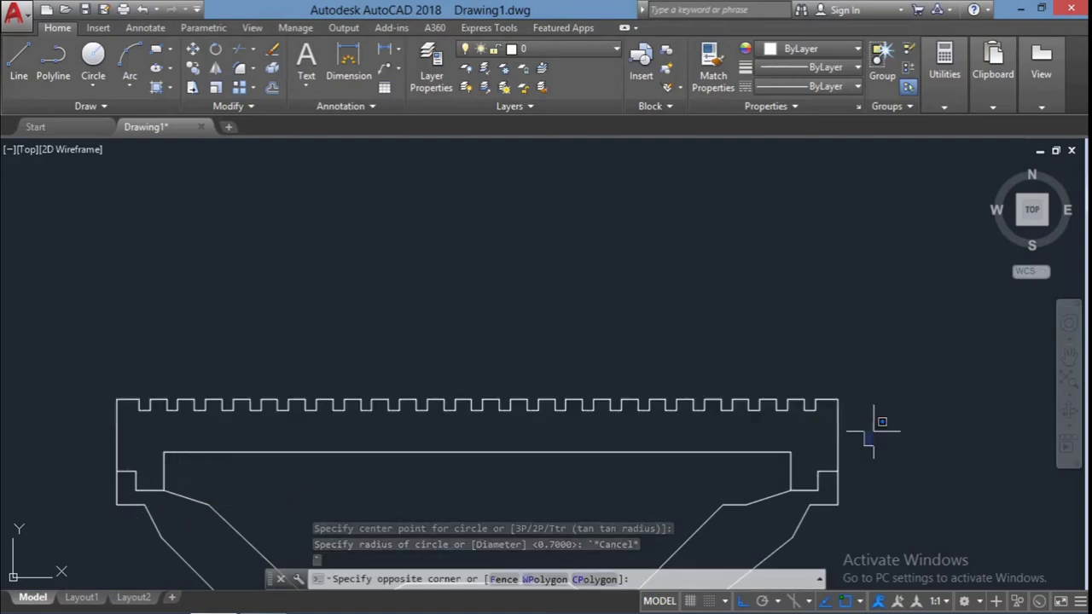
{"action": "left_click", "coordinate": [135, 453]}
{"action": "left_click", "coordinate": [136, 480]}
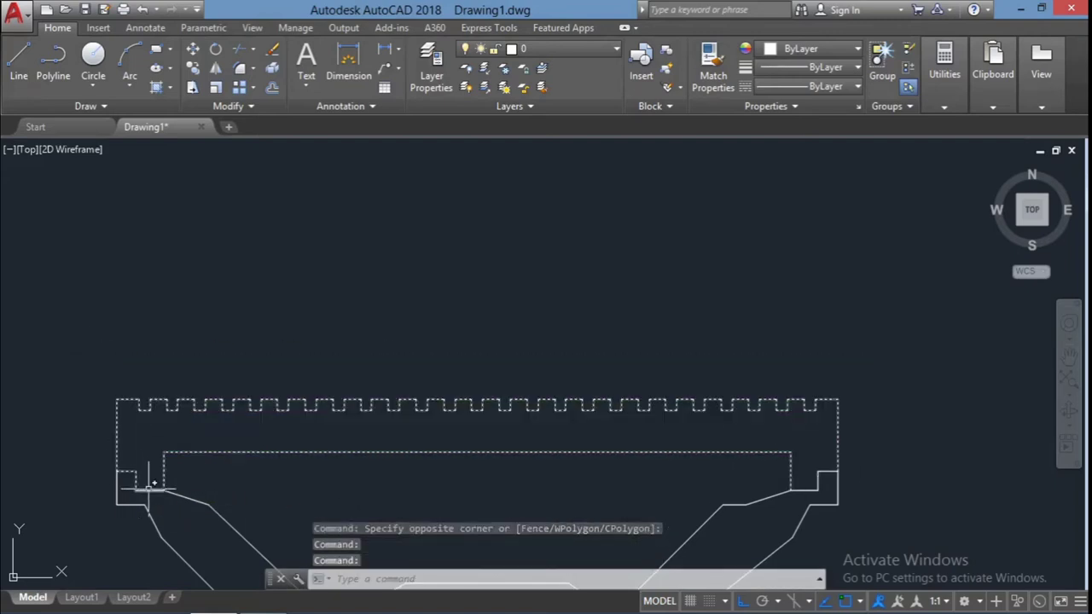
{"action": "left_click", "coordinate": [824, 490]}
{"action": "type", "text": "co"}
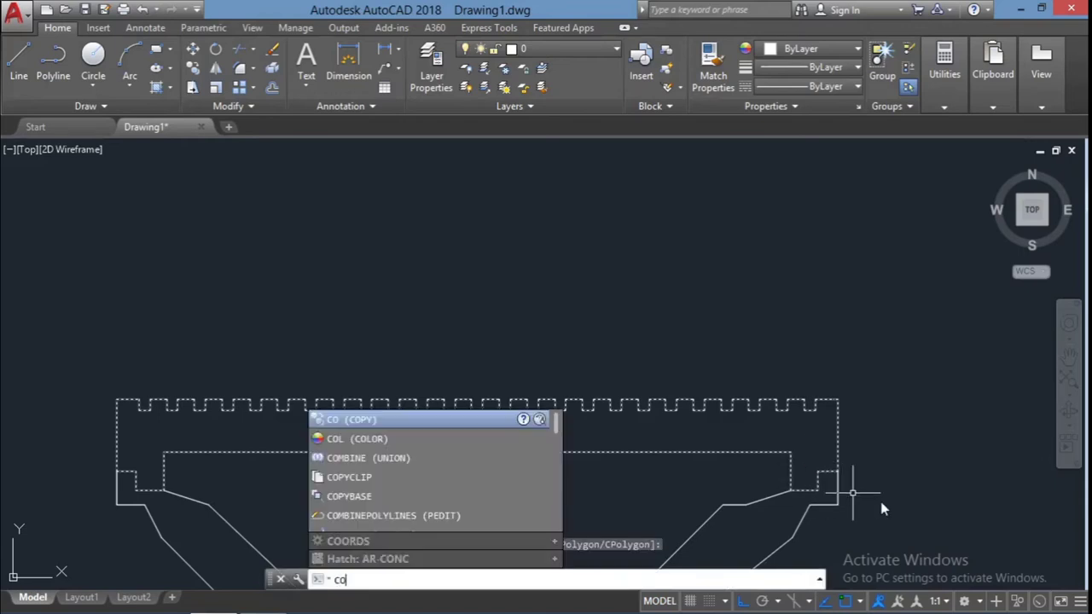
{"action": "key", "text": "Return"}
{"action": "left_click", "coordinate": [838, 398]}
{"action": "left_click", "coordinate": [838, 288]}
{"action": "key", "text": "Escape"}
- Erase the original tread strip lines left below
{"action": "left_click", "coordinate": [862, 442]}
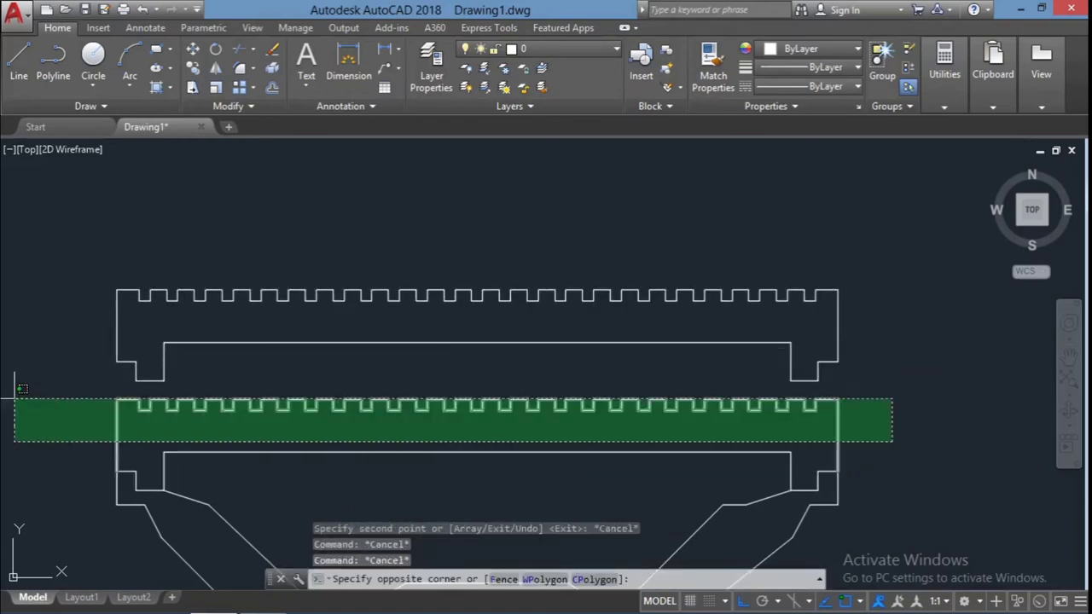
{"action": "left_click", "coordinate": [23, 378]}
{"action": "key", "text": "Delete"}
{"action": "left_click", "coordinate": [799, 474]}
{"action": "left_click", "coordinate": [166, 372]}
{"action": "key", "text": "Delete"}
{"action": "key", "text": "Escape"}
{"action": "key", "text": "Escape"}
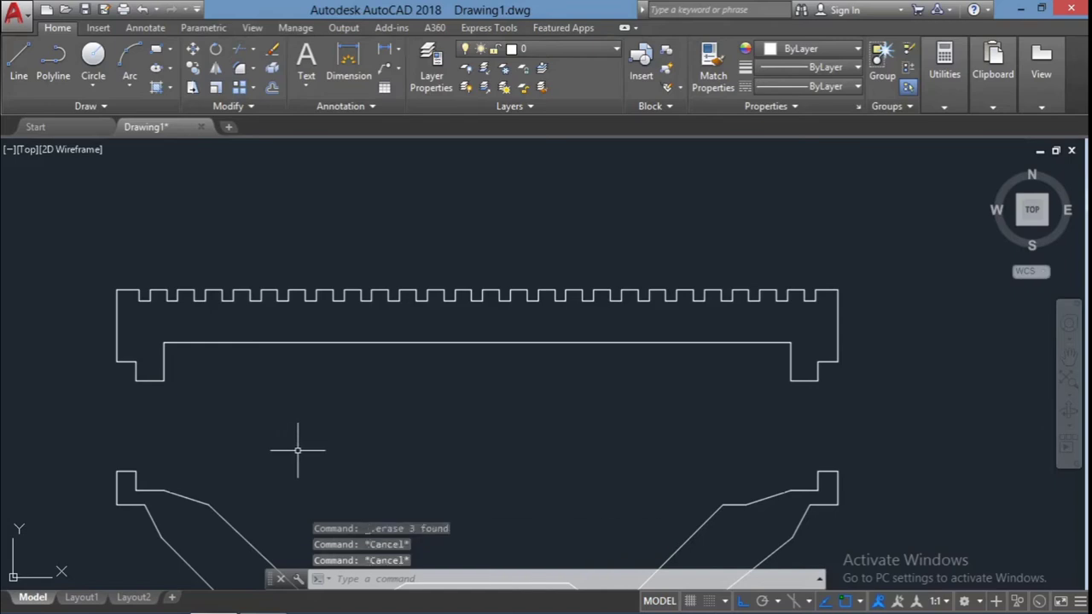
{"action": "type", "text": "f"}
{"action": "key", "text": "Return"}
- Set the fillet radius to 0.5 after abandoning an initial pick
{"action": "type", "text": "0.5"}
{"action": "key", "text": "Return"}
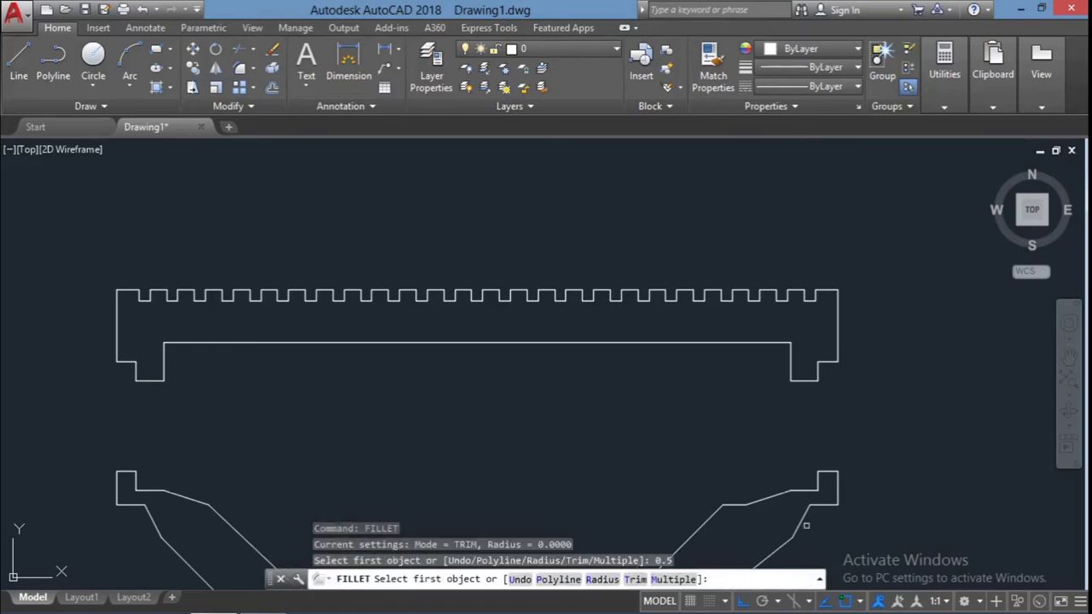
{"action": "left_click", "coordinate": [770, 343]}
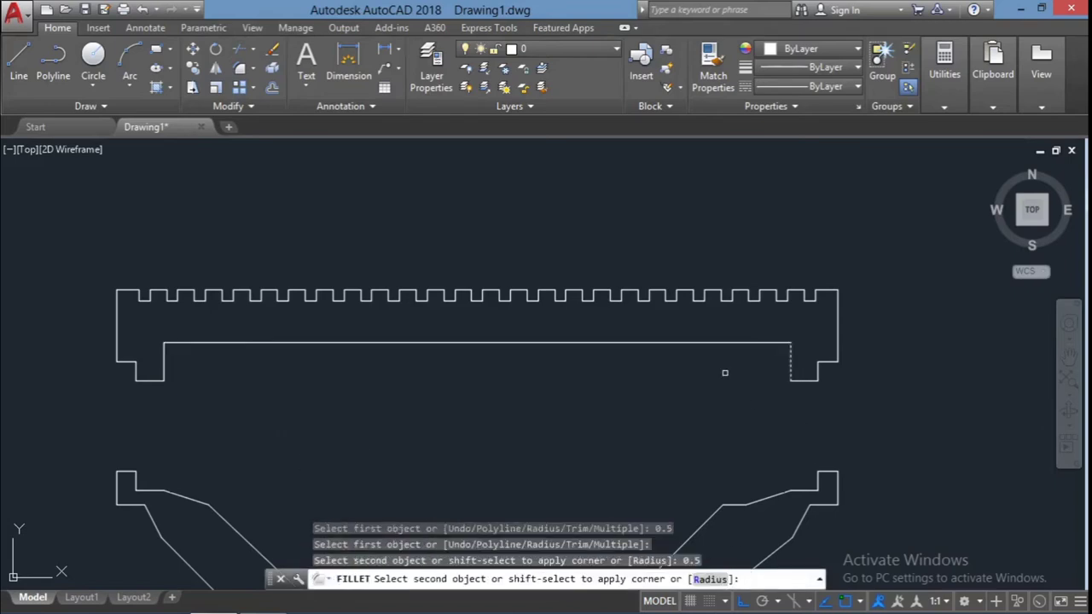
{"action": "key", "text": "Escape"}
{"action": "key", "text": "Return"}
{"action": "type", "text": "R"}
{"action": "key", "text": "Return"}
{"action": "type", "text": "0.5"}
{"action": "key", "text": "Return"}
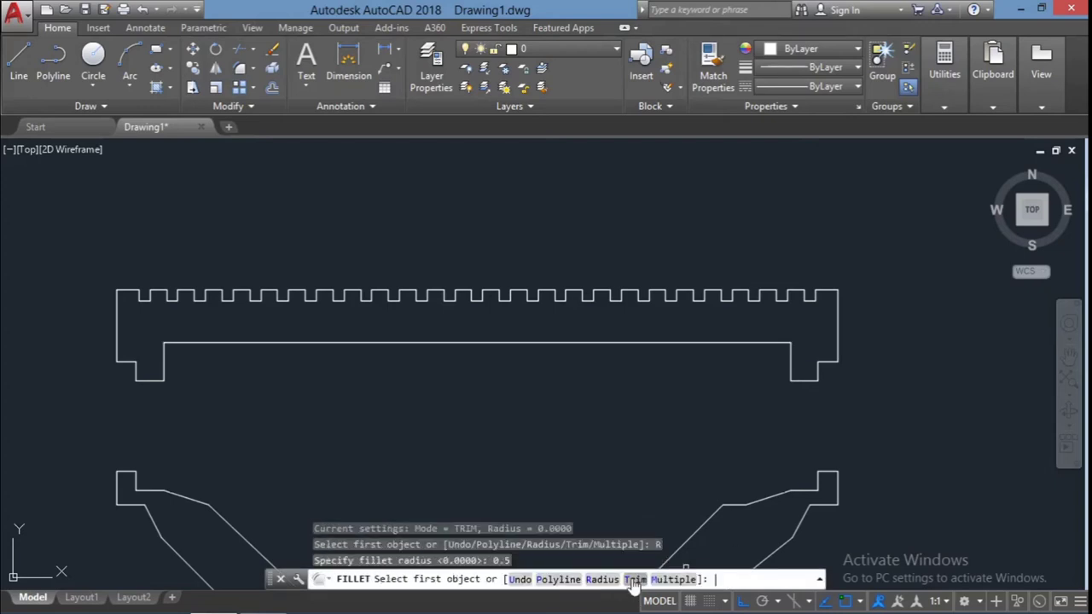
- Round the right and left inner corners of the tread with 0.5 fillets
{"action": "left_click", "coordinate": [777, 344]}
{"action": "left_click", "coordinate": [791, 363]}
{"action": "key", "text": "Return"}
{"action": "left_click", "coordinate": [222, 343]}
{"action": "left_click", "coordinate": [164, 362]}
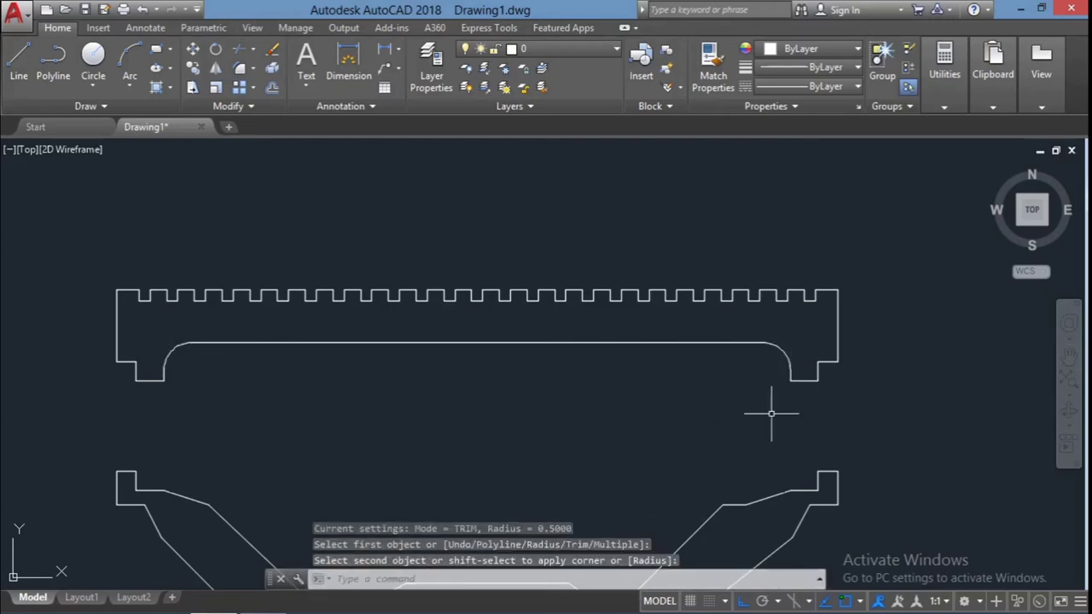
{"action": "key", "text": "Return"}
{"action": "scroll", "coordinate": [721, 459], "scroll_direction": "down", "scroll_amount": 5}
{"action": "scroll", "coordinate": [606, 503], "scroll_direction": "up", "scroll_amount": 3}
- Round both stem-to-rim corners and erase the leftover short segment by the stem
{"action": "left_click", "coordinate": [605, 504]}
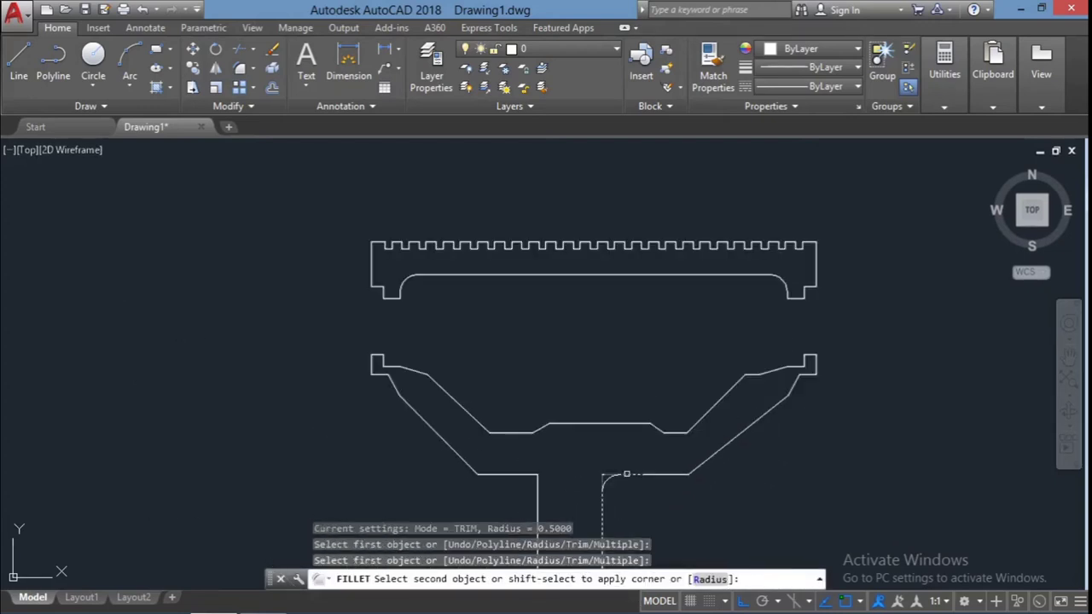
{"action": "left_click", "coordinate": [631, 475]}
{"action": "key", "text": "Return"}
{"action": "left_click", "coordinate": [541, 490]}
{"action": "scroll", "coordinate": [625, 490], "scroll_direction": "up", "scroll_amount": 3}
{"action": "scroll", "coordinate": [622, 475], "scroll_direction": "down", "scroll_amount": 3}
{"action": "left_click", "coordinate": [512, 477]}
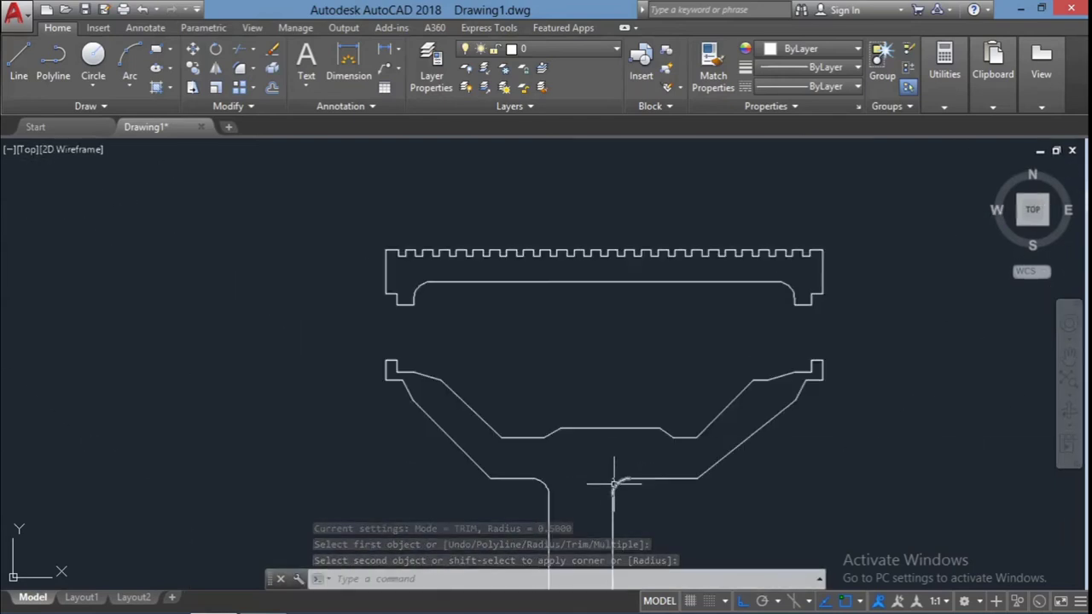
{"action": "left_click", "coordinate": [650, 480]}
{"action": "key", "text": "Delete"}
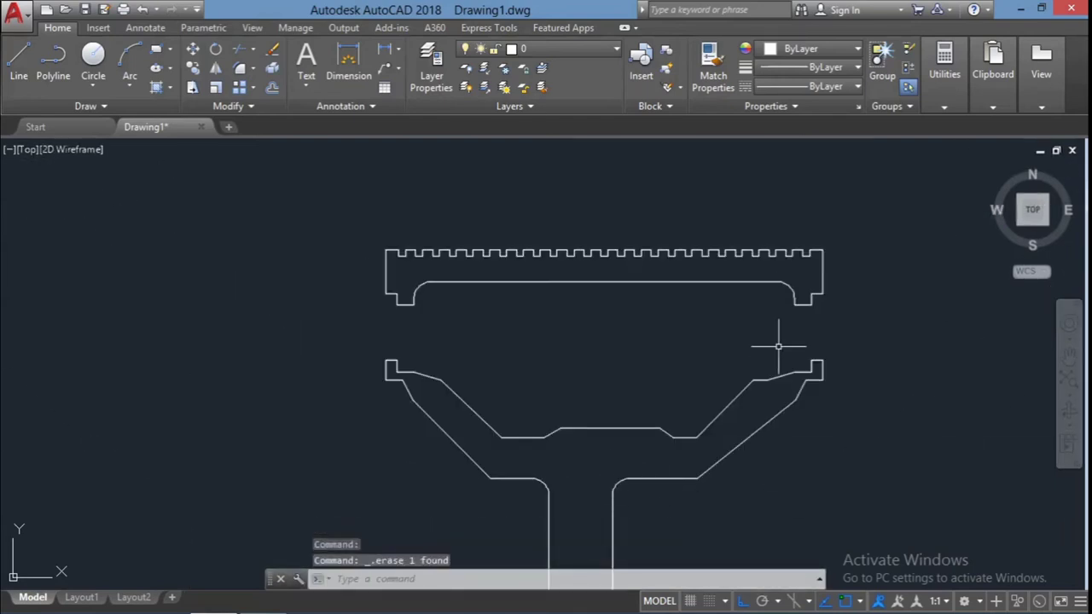
{"action": "key", "text": "Return"}
{"action": "key", "text": "Escape"}
{"action": "key", "text": "Escape"}
- Round the small right corner of the rim with a 0.1 fillet
{"action": "type", "text": "FI"}
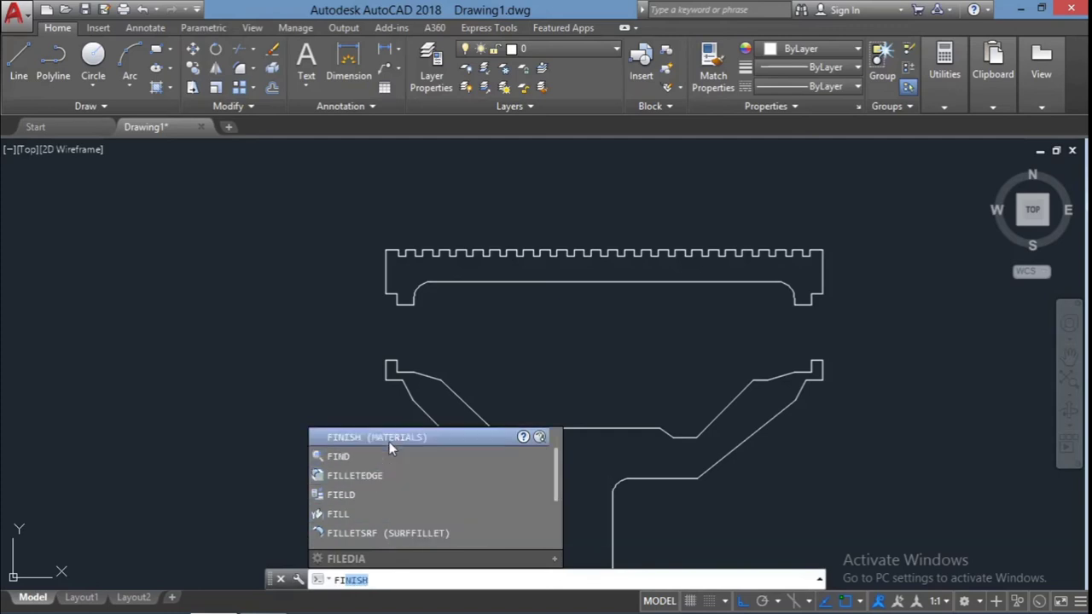
{"action": "left_click", "coordinate": [324, 456]}
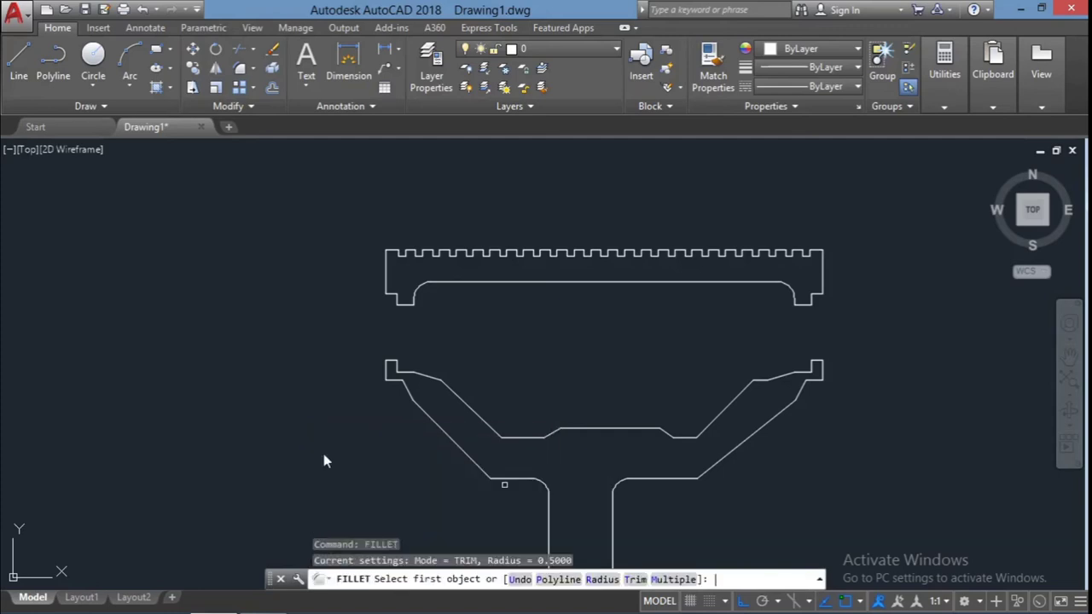
{"action": "type", "text": "R"}
{"action": "key", "text": "Return"}
{"action": "key", "text": "Return"}
{"action": "scroll", "coordinate": [832, 363], "scroll_direction": "up", "scroll_amount": 4}
{"action": "left_click", "coordinate": [772, 418]}
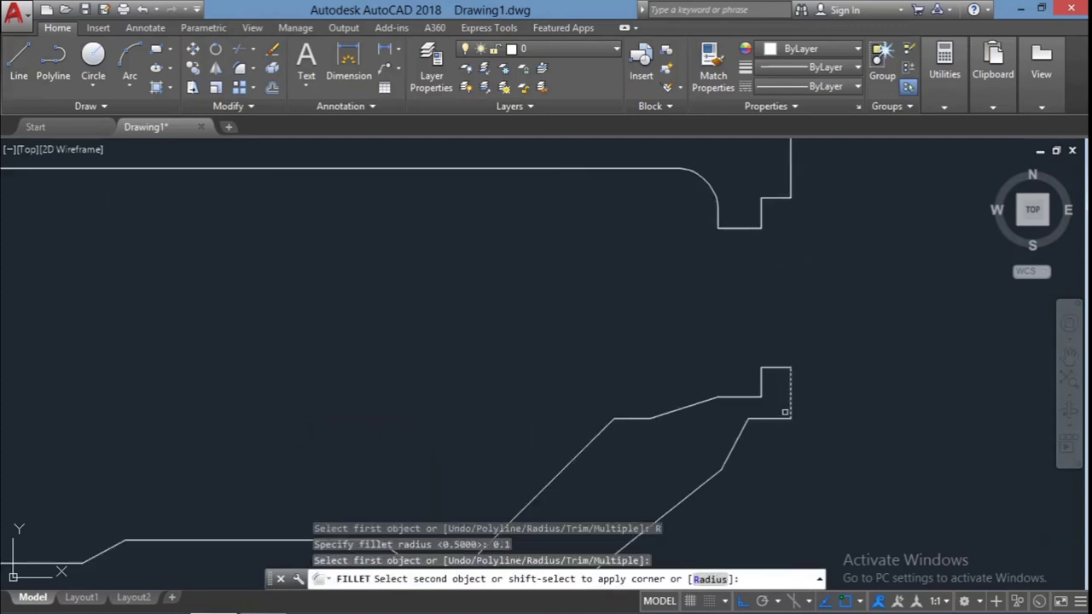
{"action": "left_click", "coordinate": [735, 443]}
- Try 0.25 fillets on the rim's right corners, then undo the 0.25 rounding
{"action": "key", "text": "Return"}
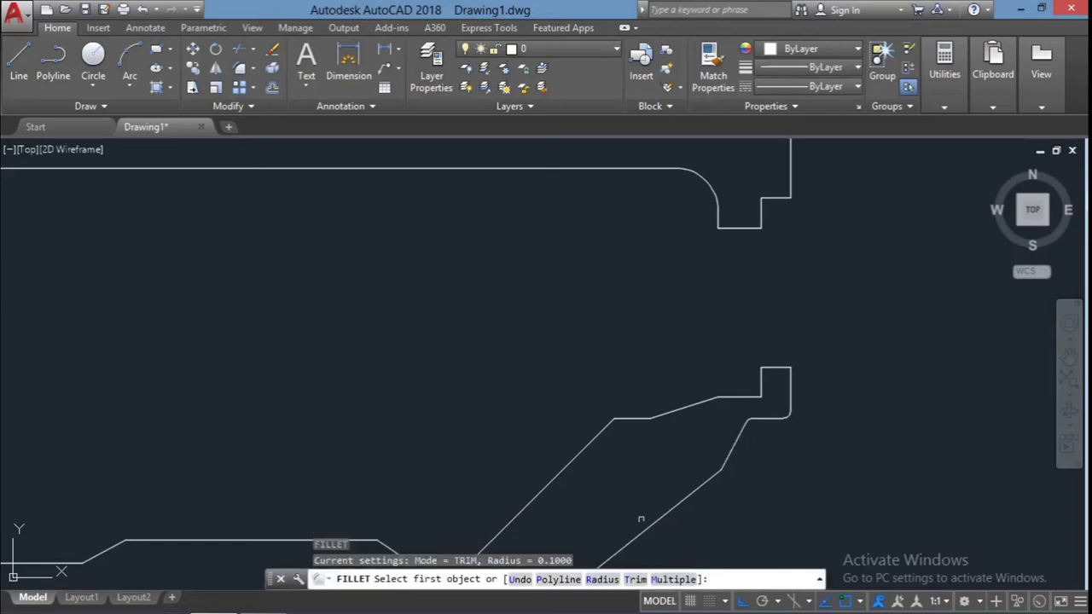
{"action": "type", "text": "R"}
{"action": "key", "text": "Return"}
{"action": "type", "text": "0.25"}
{"action": "key", "text": "Return"}
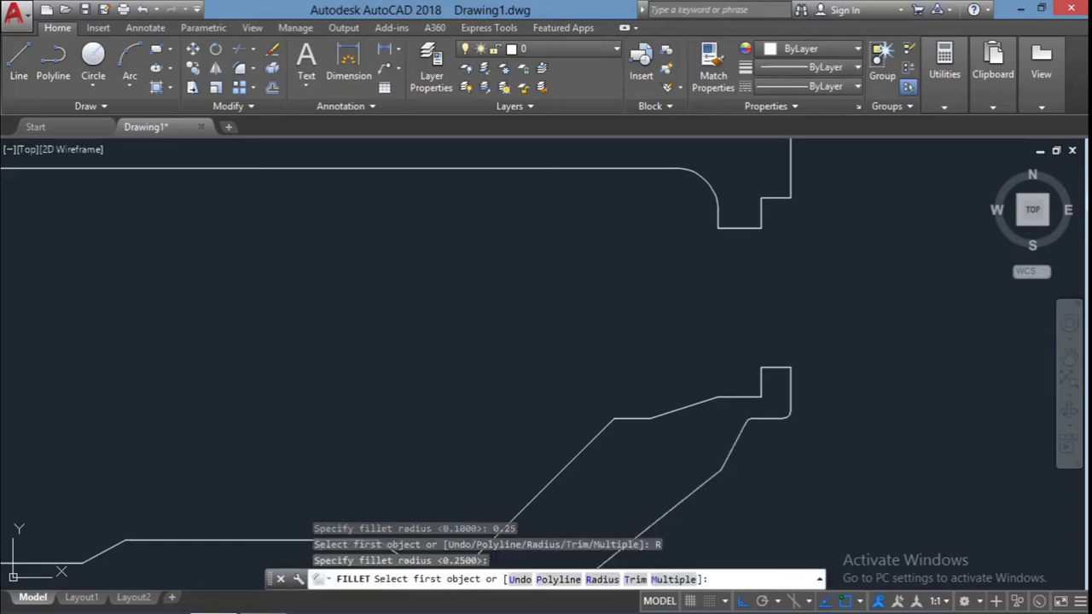
{"action": "scroll", "coordinate": [813, 350], "scroll_direction": "up", "scroll_amount": 2}
{"action": "left_click", "coordinate": [780, 402]}
{"action": "scroll", "coordinate": [776, 449], "scroll_direction": "down", "scroll_amount": 2}
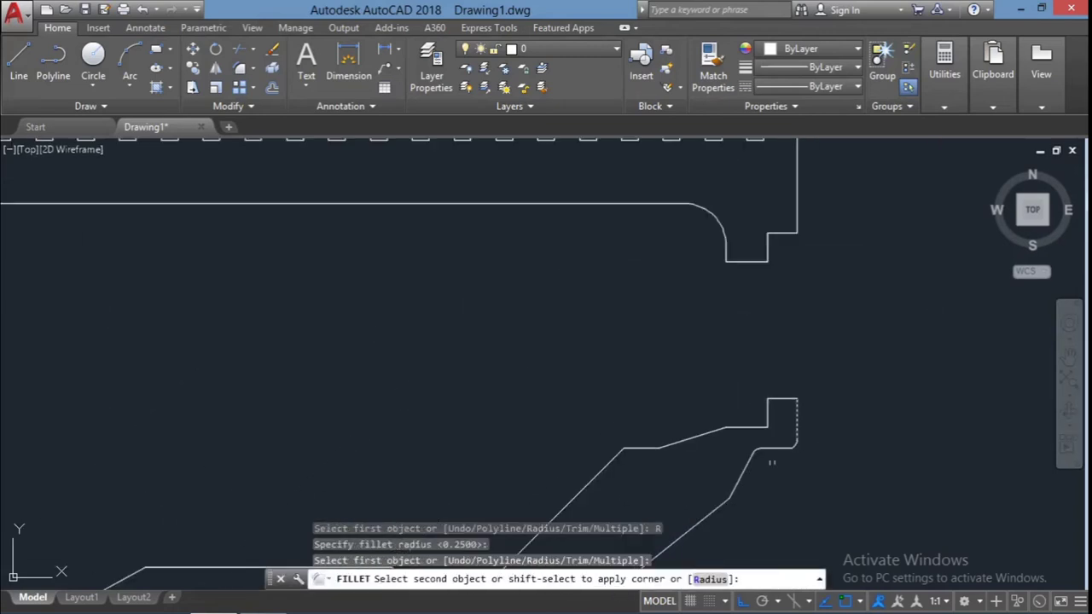
{"action": "left_click", "coordinate": [771, 452]}
{"action": "key", "text": "Escape"}
{"action": "key", "text": "Return"}
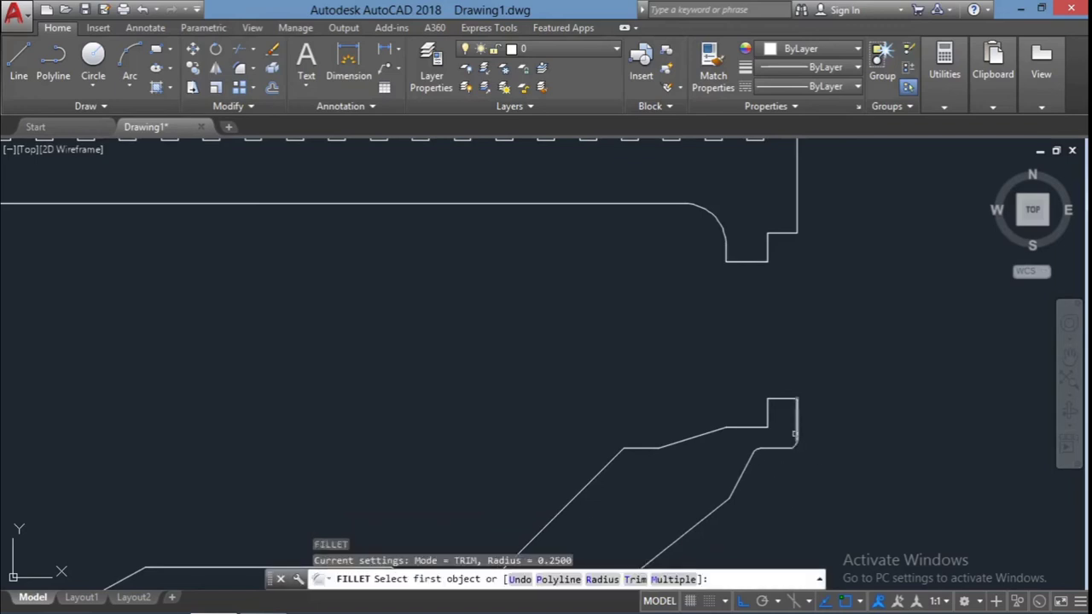
{"action": "left_click", "coordinate": [794, 435]}
{"action": "key", "text": "Escape"}
{"action": "key", "text": "Return"}
{"action": "key", "text": "ctrl+z"}
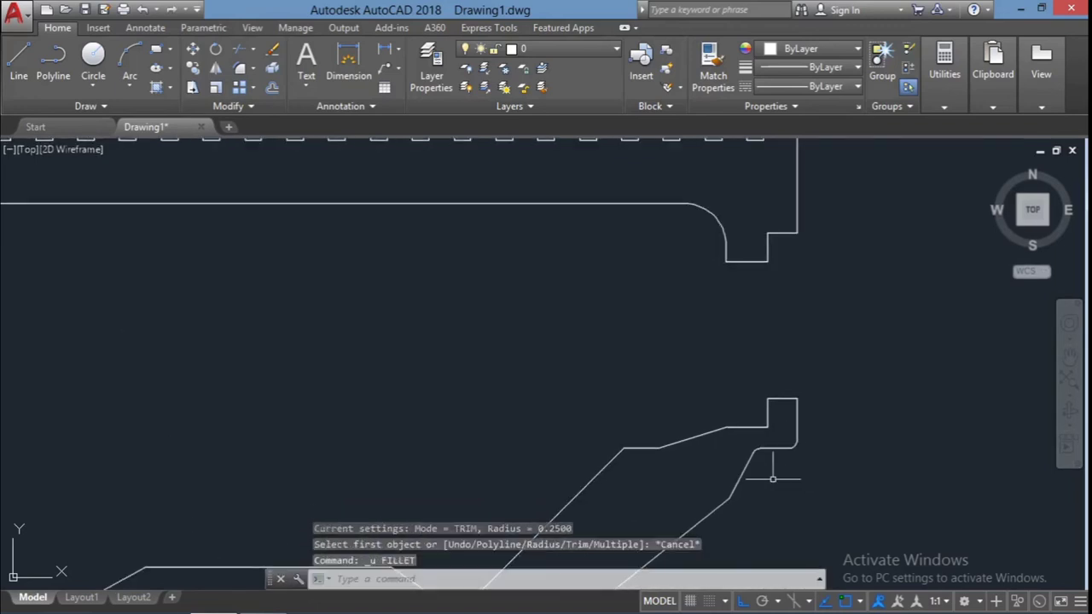
- Round the rim profile's lower-right end corners with 0.2 fillets
{"action": "scroll", "coordinate": [774, 478], "scroll_direction": "down", "scroll_amount": 2}
{"action": "scroll", "coordinate": [777, 461], "scroll_direction": "up", "scroll_amount": 4}
{"action": "type", "text": "fi"}
{"action": "key", "text": "Return"}
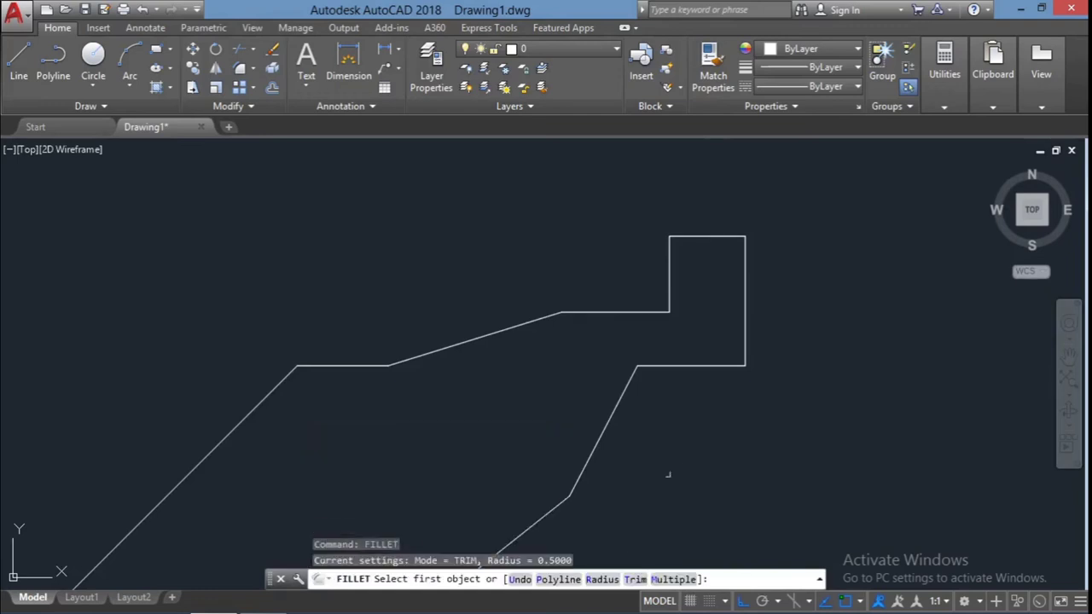
{"action": "left_click", "coordinate": [603, 580]}
{"action": "left_click", "coordinate": [744, 356]}
{"action": "left_click", "coordinate": [725, 365]}
{"action": "key", "text": "Return"}
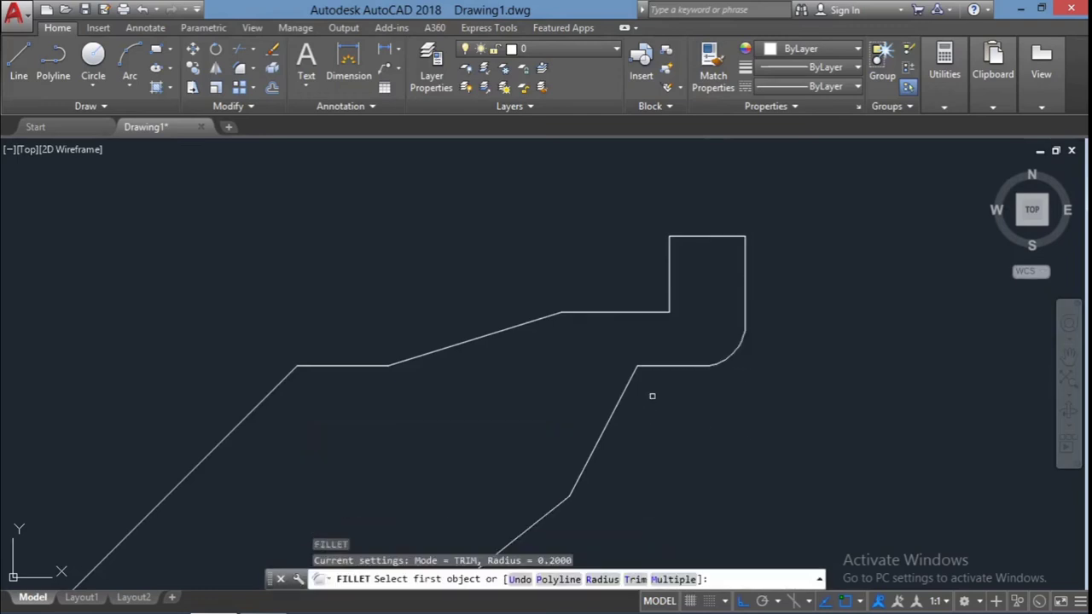
{"action": "left_click", "coordinate": [643, 374]}
{"action": "key", "text": "Return"}
{"action": "scroll", "coordinate": [401, 435], "scroll_direction": "down", "scroll_amount": 4}
{"action": "scroll", "coordinate": [603, 445], "scroll_direction": "up", "scroll_amount": 2}
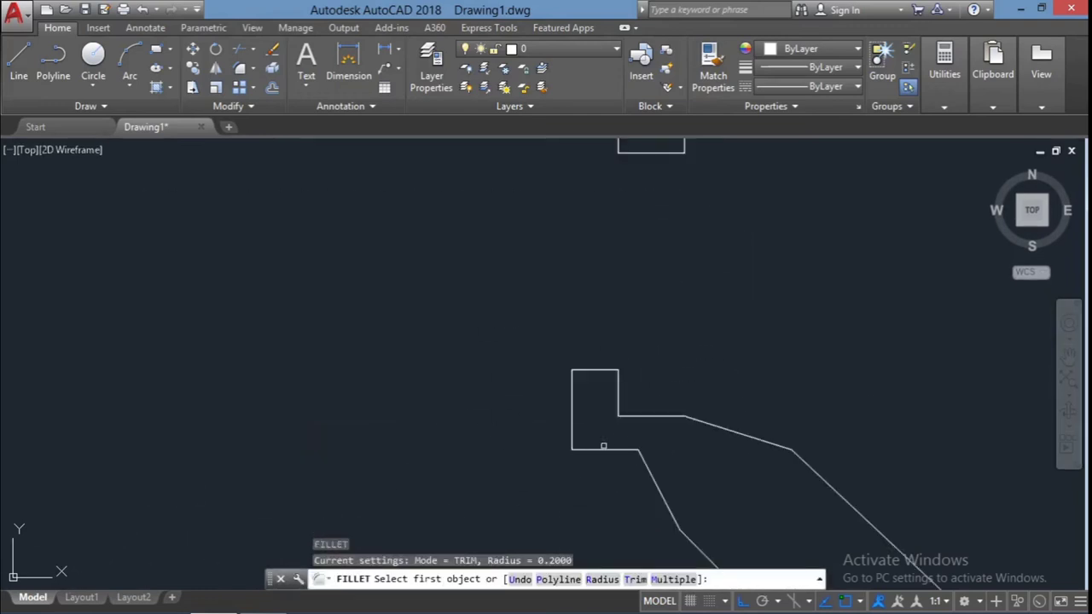
- Attempt further fillets on the horizontal rim edges, cancelling each
{"action": "left_click", "coordinate": [651, 476]}
{"action": "scroll", "coordinate": [546, 384], "scroll_direction": "down", "scroll_amount": 2}
{"action": "key", "text": "Escape"}
{"action": "key", "text": "Return"}
{"action": "left_click", "coordinate": [815, 453]}
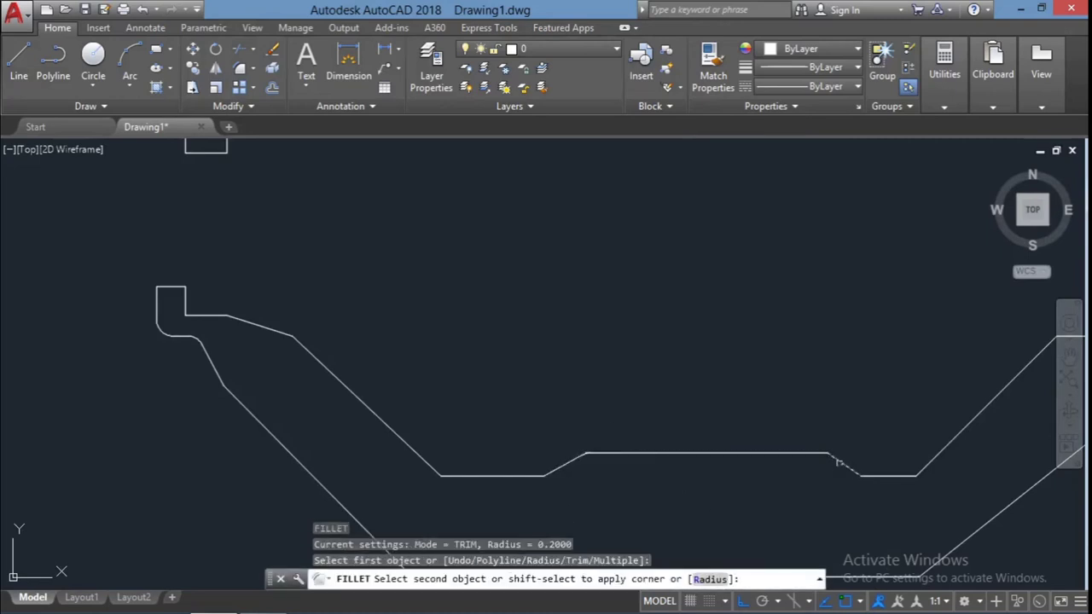
{"action": "key", "text": "Escape"}
{"action": "scroll", "coordinate": [565, 486], "scroll_direction": "up", "scroll_amount": 2}
{"action": "scroll", "coordinate": [763, 439], "scroll_direction": "up", "scroll_amount": 1}
- Try trimming a segment at the floor step, then cancel the trim
{"action": "type", "text": "tr"}
{"action": "key", "text": "Return"}
{"action": "key", "text": "Return"}
{"action": "scroll", "coordinate": [634, 370], "scroll_direction": "up", "scroll_amount": 1}
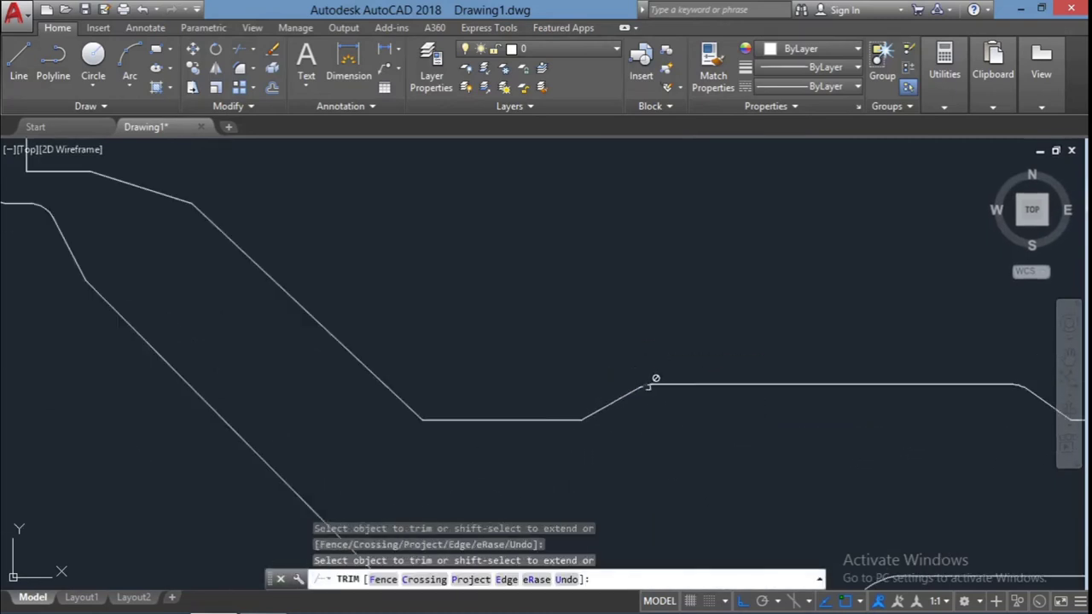
{"action": "scroll", "coordinate": [653, 381], "scroll_direction": "up", "scroll_amount": 1}
{"action": "left_click", "coordinate": [566, 325]}
{"action": "key", "text": "Escape"}
{"action": "key", "text": "Escape"}
{"action": "scroll", "coordinate": [566, 350], "scroll_direction": "down", "scroll_amount": 2}
- Fillet the right inner diagonal and the lower-left diagonal to the rim floor with 0.2 radius
{"action": "type", "text": "tr"}
{"action": "key", "text": "Return"}
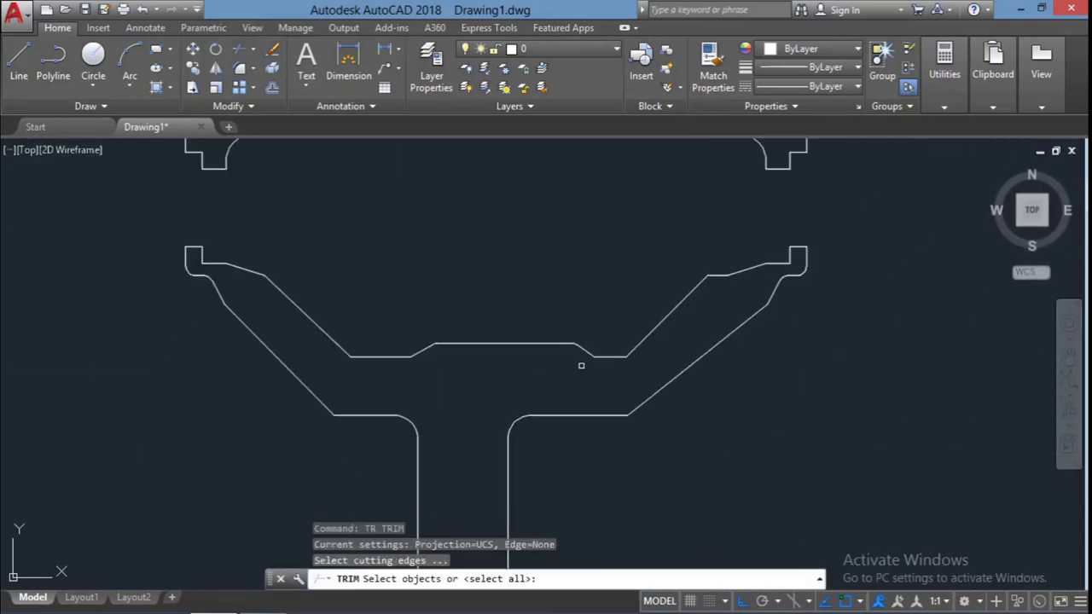
{"action": "key", "text": "Escape"}
{"action": "type", "text": "f"}
{"action": "key", "text": "Return"}
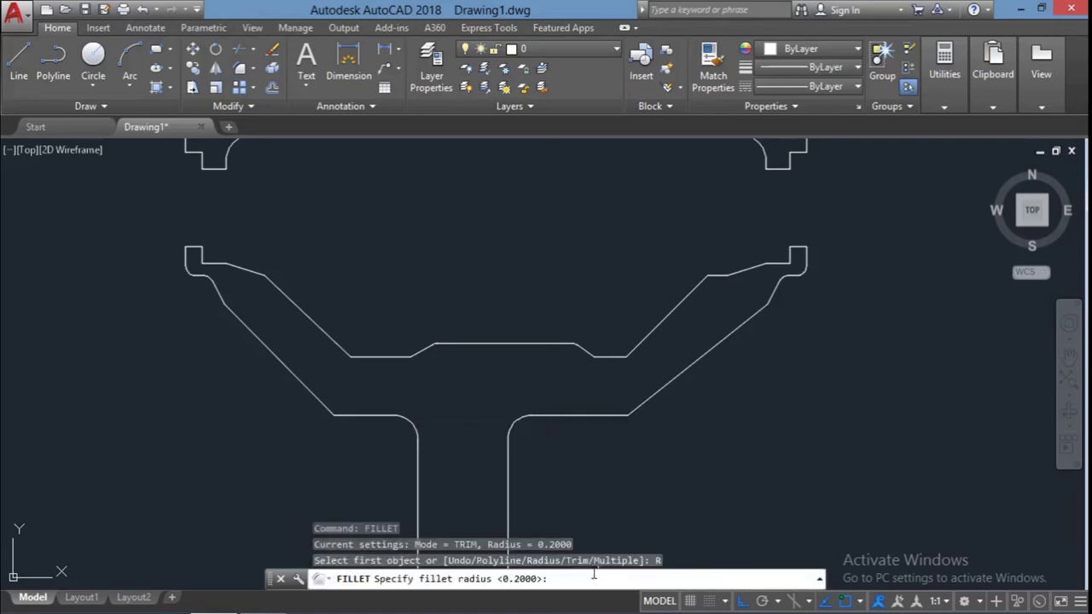
{"action": "left_click", "coordinate": [348, 354]}
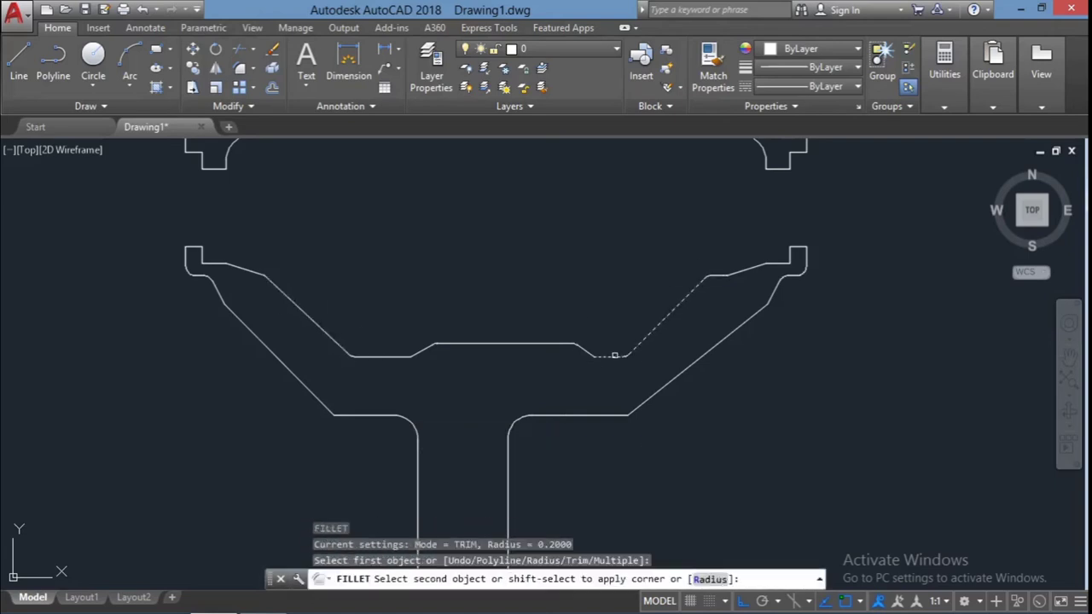
{"action": "left_click", "coordinate": [625, 355]}
{"action": "key", "text": "Return"}
{"action": "left_click", "coordinate": [324, 401]}
{"action": "left_click", "coordinate": [367, 415]}
- Zoom out to view the whole drawing and window-select the lines near the tyre end
{"action": "scroll", "coordinate": [245, 354], "scroll_direction": "down", "scroll_amount": 2}
{"action": "scroll", "coordinate": [634, 446], "scroll_direction": "down", "scroll_amount": 3}
{"action": "scroll", "coordinate": [634, 447], "scroll_direction": "up", "scroll_amount": 8}
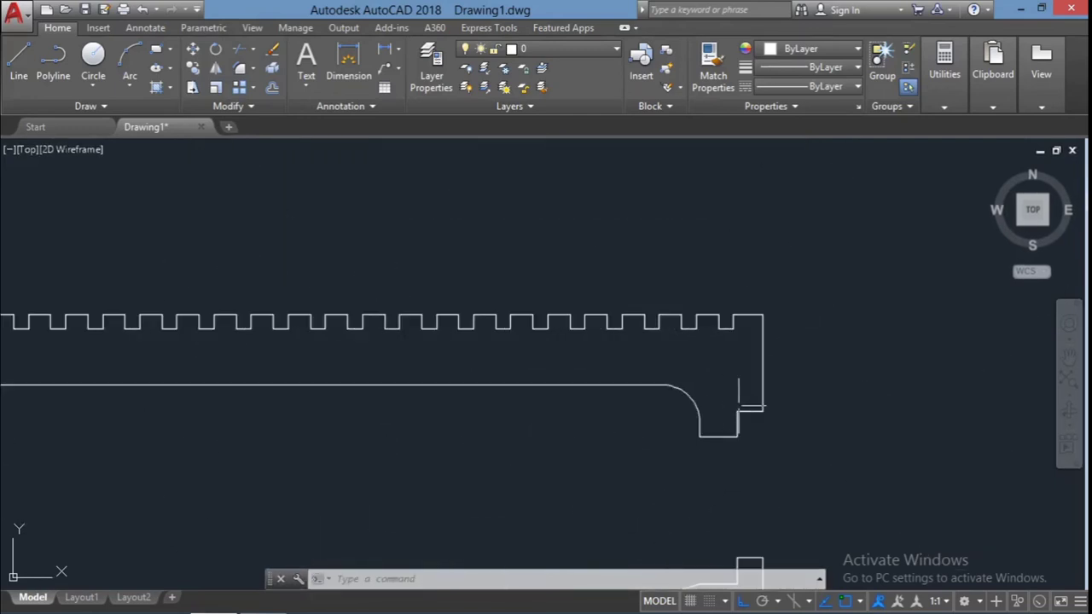
{"action": "key", "text": "Return"}
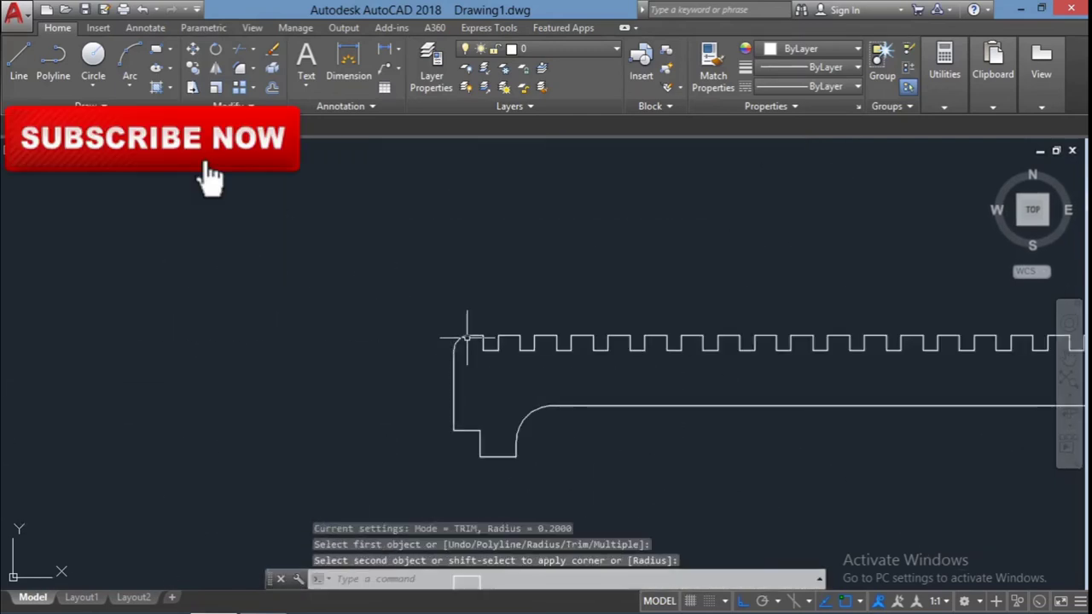
{"action": "key", "text": "Escape"}
{"action": "left_click", "coordinate": [683, 357]}
{"action": "scroll", "coordinate": [708, 370], "scroll_direction": "down", "scroll_amount": 3}
{"action": "scroll", "coordinate": [688, 303], "scroll_direction": "down", "scroll_amount": 3}
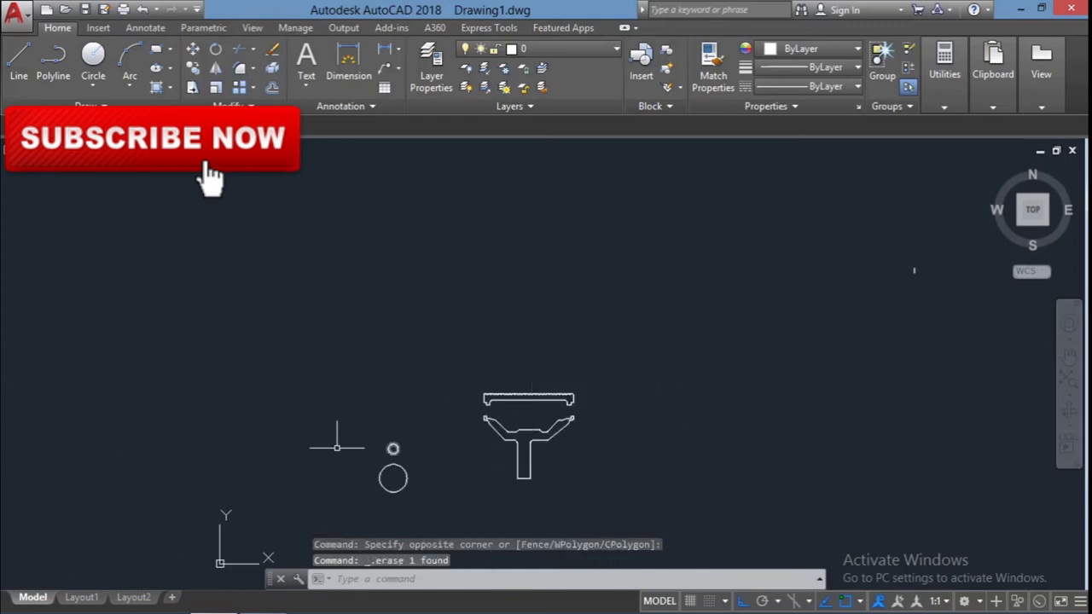
{"action": "scroll", "coordinate": [687, 304], "scroll_direction": "up", "scroll_amount": 5}
{"action": "left_click", "coordinate": [402, 433]}
{"action": "key", "text": "Escape"}
{"action": "scroll", "coordinate": [534, 516], "scroll_direction": "down", "scroll_amount": 2}
{"action": "type", "text": "l"}
{"action": "key", "text": "Return"}
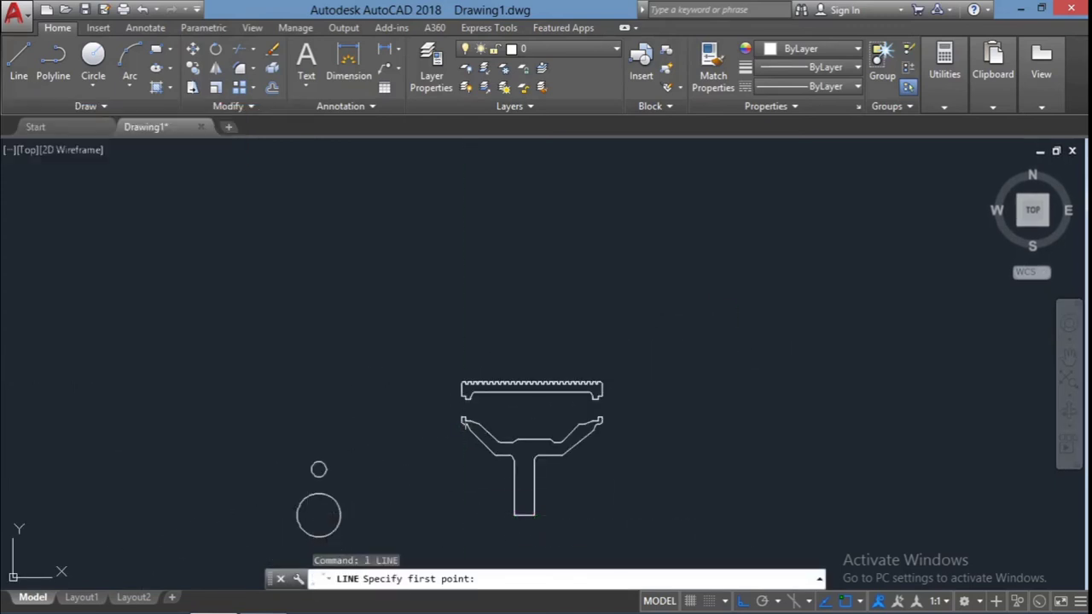
- Draw horizontal helper lines at the lower right and to the right of the tyre profile
{"action": "left_click", "coordinate": [703, 515]}
{"action": "left_click", "coordinate": [878, 515]}
{"action": "key", "text": "Escape"}
{"action": "type", "text": "L"}
{"action": "key", "text": "Return"}
{"action": "scroll", "coordinate": [605, 390], "scroll_direction": "up", "scroll_amount": 10}
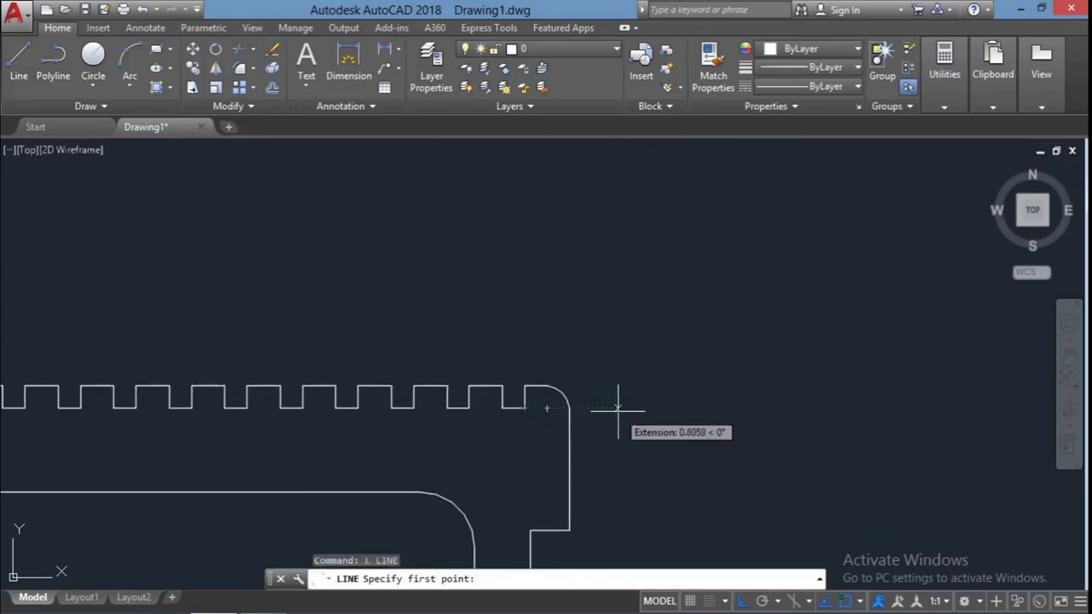
{"action": "left_click", "coordinate": [618, 410]}
{"action": "scroll", "coordinate": [618, 410], "scroll_direction": "down", "scroll_amount": 3}
{"action": "left_click", "coordinate": [987, 402]}
{"action": "key", "text": "Escape"}
{"action": "key", "text": "l"}
{"action": "key", "text": "Return"}
{"action": "scroll", "coordinate": [836, 389], "scroll_direction": "up", "scroll_amount": 4}
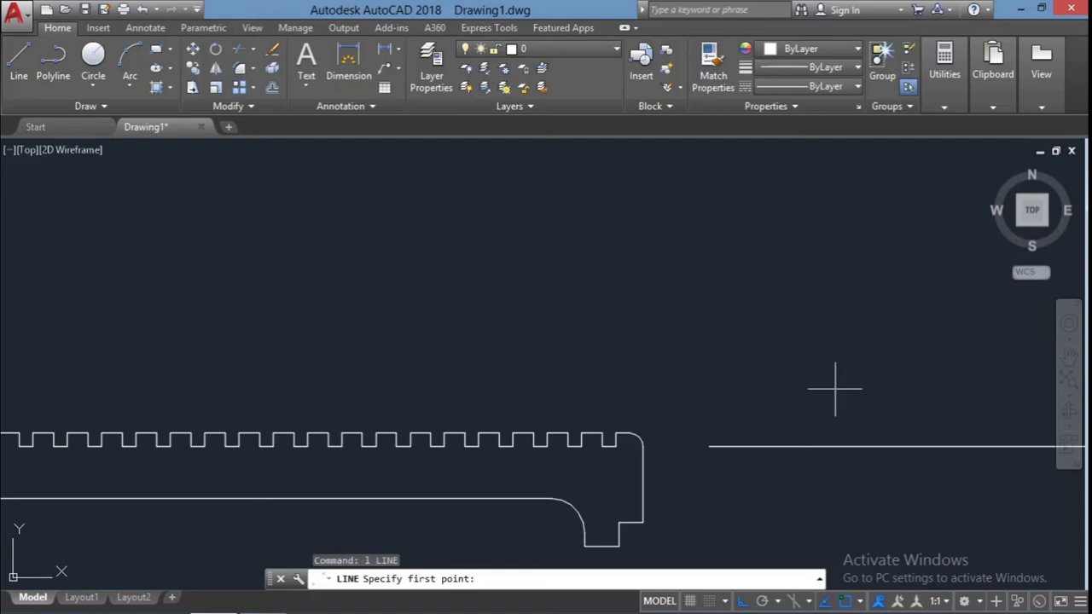
- Erase the stray horizontal helper line
{"action": "scroll", "coordinate": [836, 390], "scroll_direction": "down", "scroll_amount": 2}
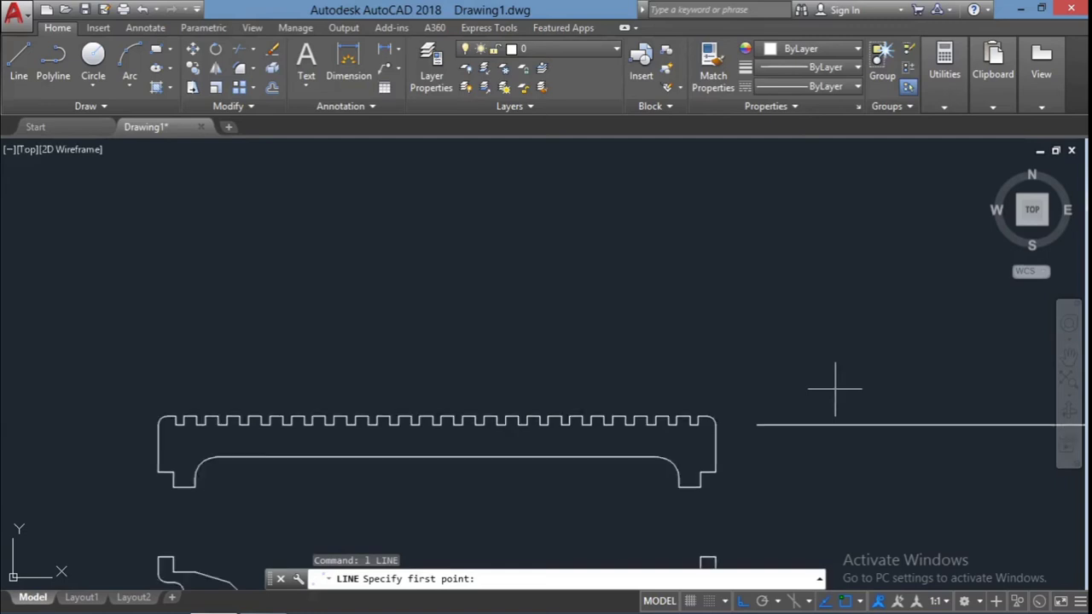
{"action": "scroll", "coordinate": [819, 393], "scroll_direction": "down", "scroll_amount": 2}
{"action": "key", "text": "Escape"}
{"action": "left_click_drag", "start_coordinate": [938, 375], "coordinate": [887, 426]}
{"action": "key", "text": "Delete"}
{"action": "scroll", "coordinate": [827, 409], "scroll_direction": "down", "scroll_amount": 2}
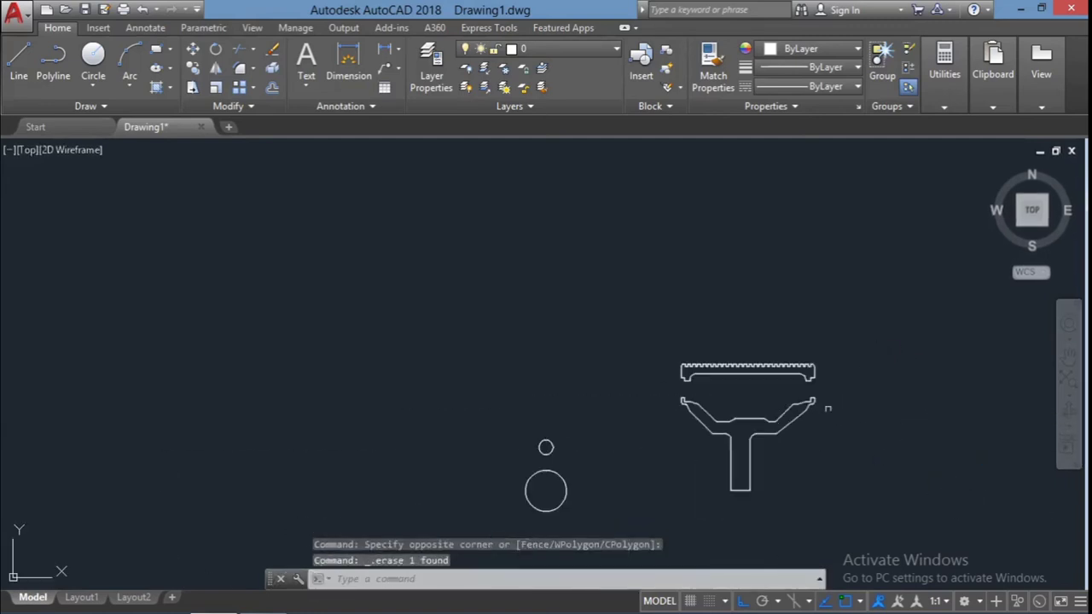
- Create a region from the tread strip's closed outline using BOUNDARY with Region output
{"action": "type", "text": "BO"}
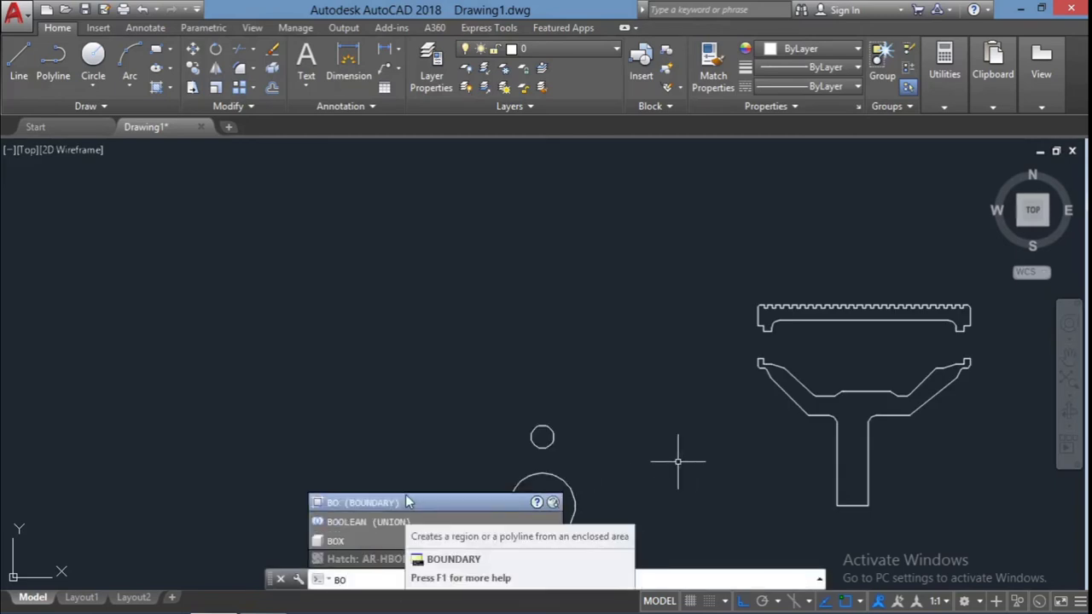
{"action": "key", "text": "Return"}
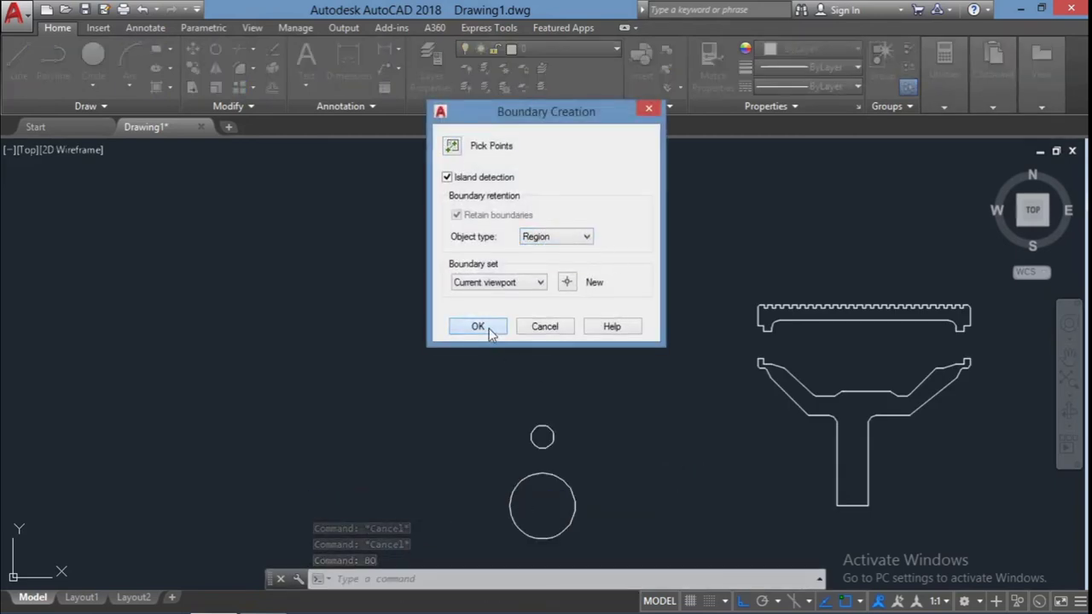
{"action": "left_click", "coordinate": [490, 331]}
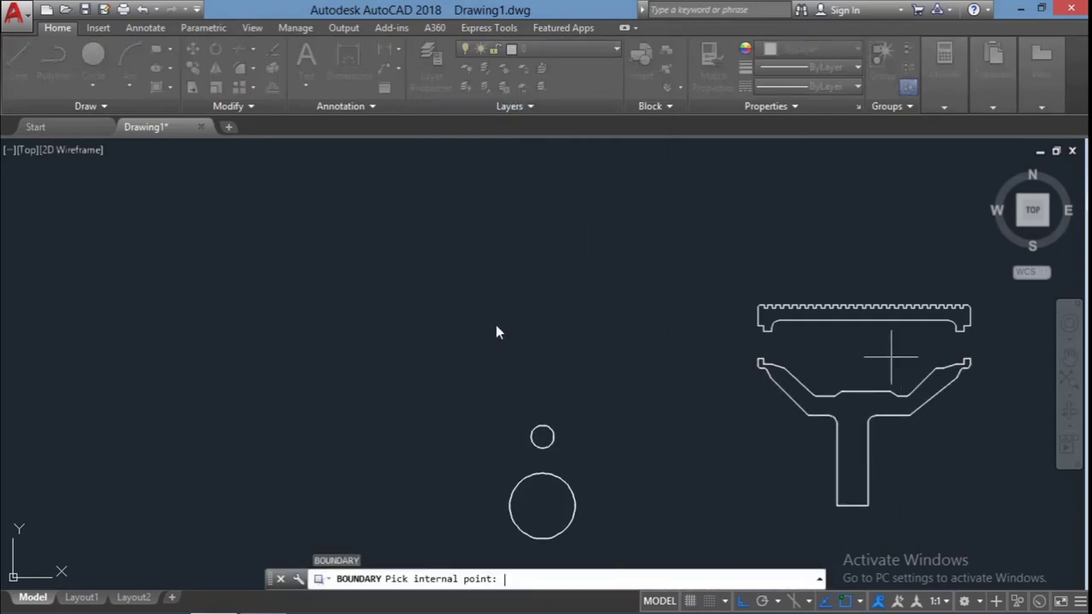
{"action": "scroll", "coordinate": [982, 292], "scroll_direction": "up", "scroll_amount": 4}
{"action": "scroll", "coordinate": [965, 321], "scroll_direction": "up", "scroll_amount": 2}
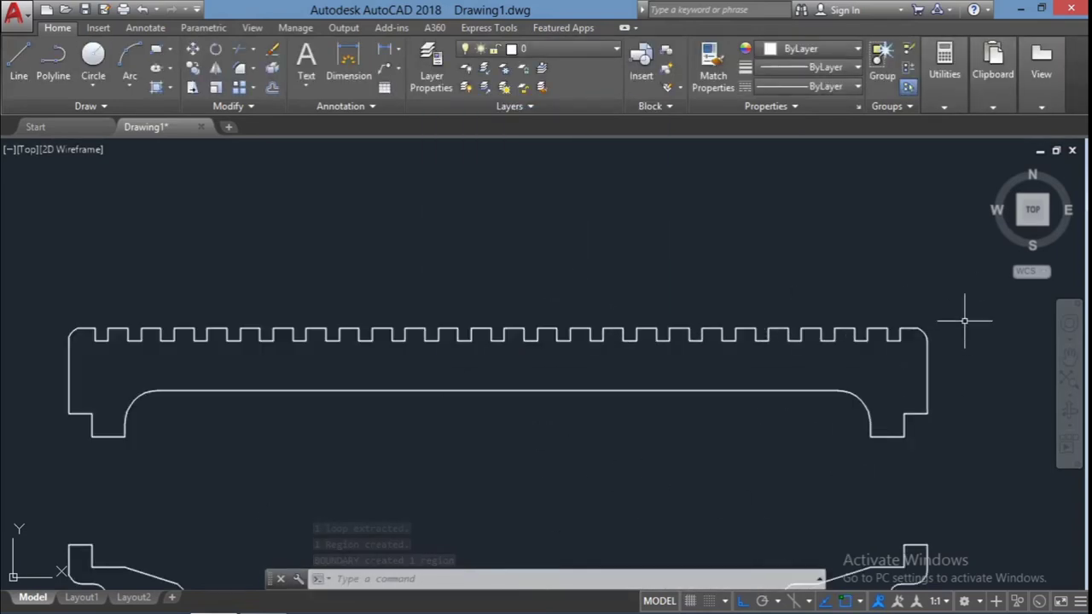
{"action": "scroll", "coordinate": [965, 320], "scroll_direction": "down", "scroll_amount": 2}
{"action": "scroll", "coordinate": [931, 434], "scroll_direction": "down", "scroll_amount": 4}
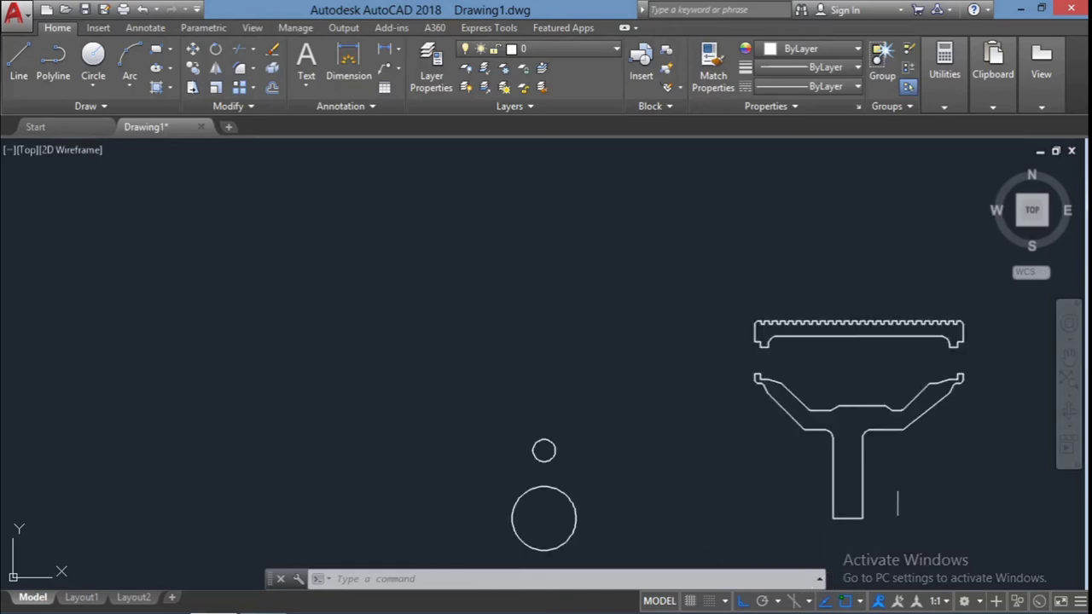
- Erase the leftover duplicate copy on the right
{"action": "left_click", "coordinate": [550, 453]}
{"action": "left_click", "coordinate": [833, 470]}
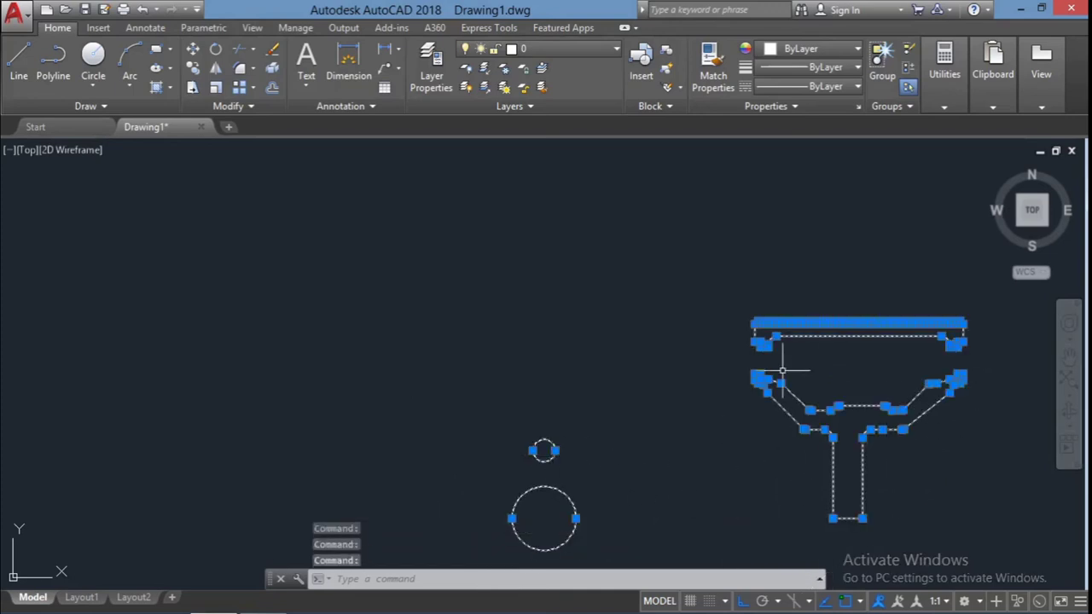
{"action": "left_click", "coordinate": [548, 512]}
{"action": "left_click", "coordinate": [361, 390]}
{"action": "key", "text": "Escape"}
{"action": "key", "text": "Escape"}
{"action": "scroll", "coordinate": [359, 390], "scroll_direction": "down", "scroll_amount": 4}
{"action": "left_click_drag", "start_coordinate": [816, 541], "coordinate": [402, 334]}
{"action": "key", "text": "Delete"}
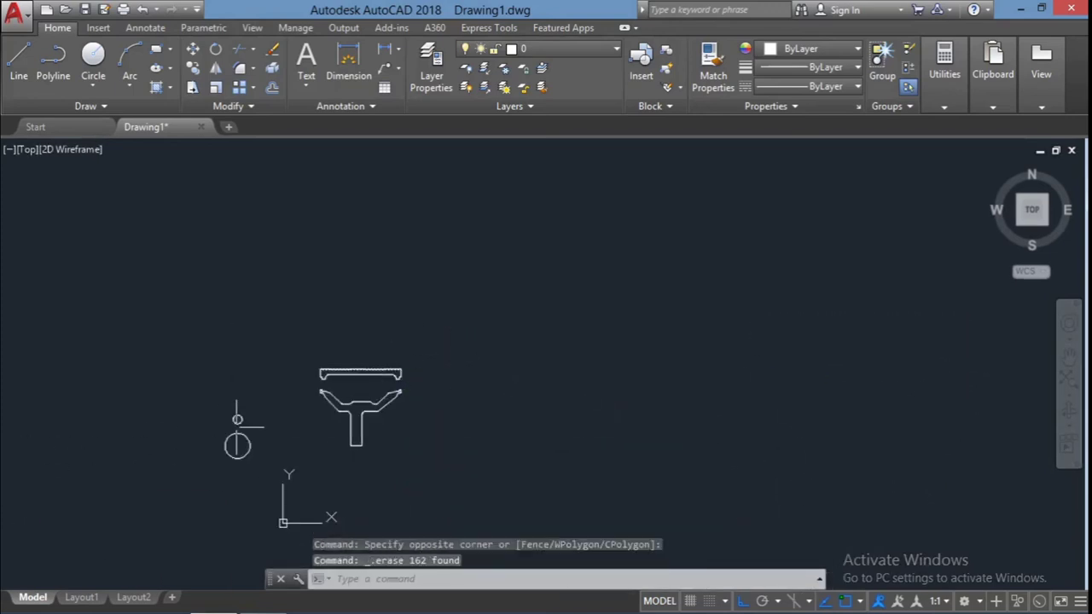
- Polar-array the small circle into four bolt holes around the large circle's centre
{"action": "scroll", "coordinate": [240, 426], "scroll_direction": "up", "scroll_amount": 4}
{"action": "type", "text": "array"}
{"action": "key", "text": "Return"}
{"action": "left_click", "coordinate": [236, 409]}
{"action": "key", "text": "Return"}
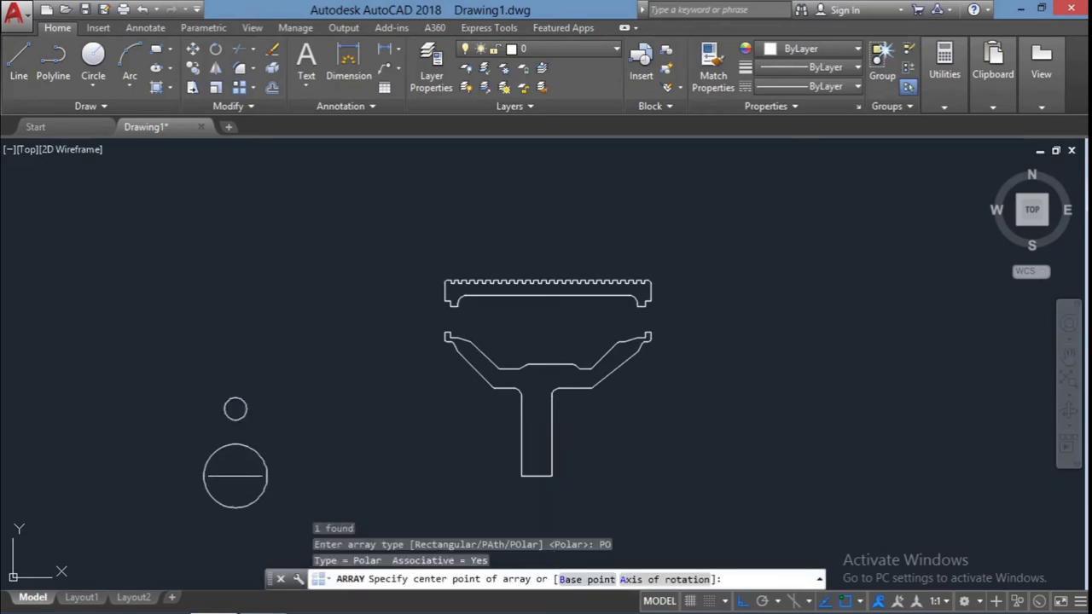
{"action": "left_click", "coordinate": [236, 476]}
{"action": "key", "text": "Escape"}
{"action": "key", "text": "Escape"}
{"action": "key", "text": "Escape"}
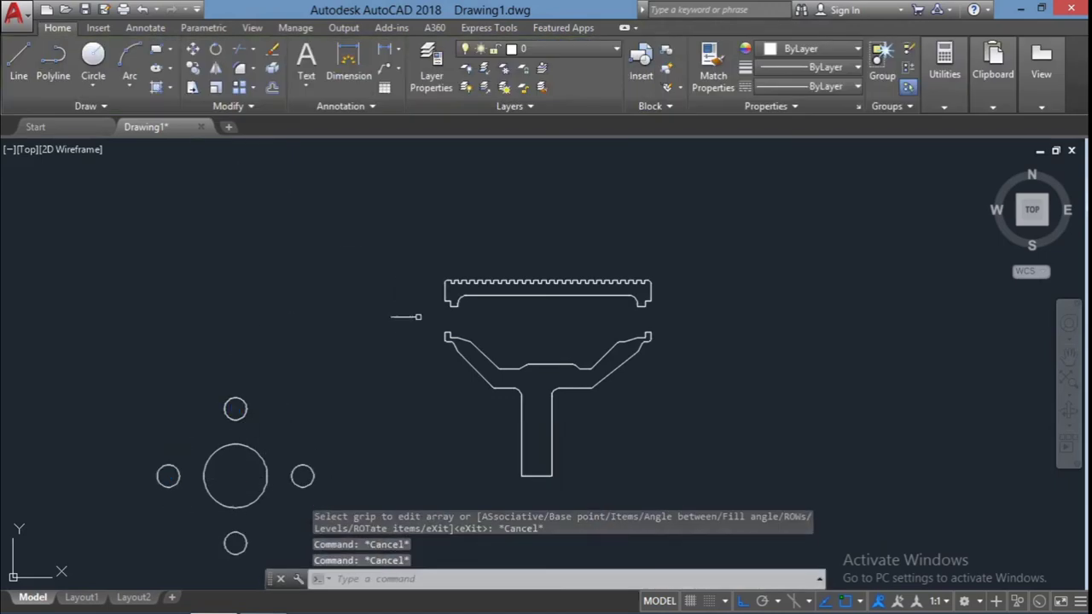
- Move the grooved tyre profile down onto the rim's corner, then return to the home view
{"action": "scroll", "coordinate": [477, 307], "scroll_direction": "up", "scroll_amount": 1}
{"action": "scroll", "coordinate": [529, 303], "scroll_direction": "up", "scroll_amount": 3}
{"action": "left_click", "coordinate": [823, 306]}
{"action": "type", "text": "m"}
{"action": "key", "text": "Return"}
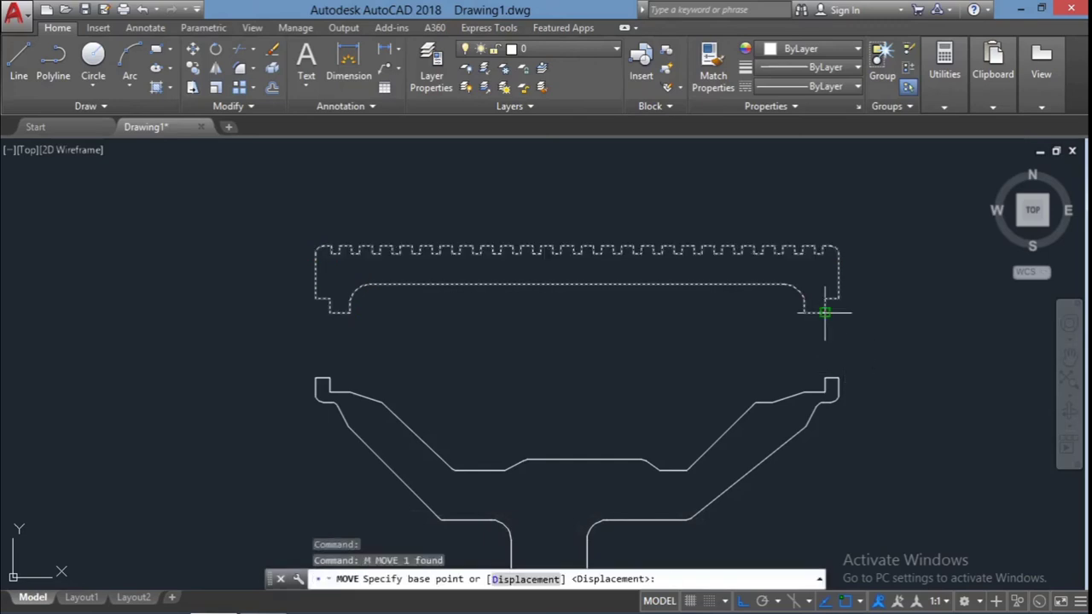
{"action": "left_click", "coordinate": [838, 299]}
{"action": "left_click", "coordinate": [839, 365]}
{"action": "left_click", "coordinate": [873, 361]}
{"action": "left_click", "coordinate": [843, 324]}
{"action": "key", "text": "Return"}
{"action": "left_click", "coordinate": [838, 365]}
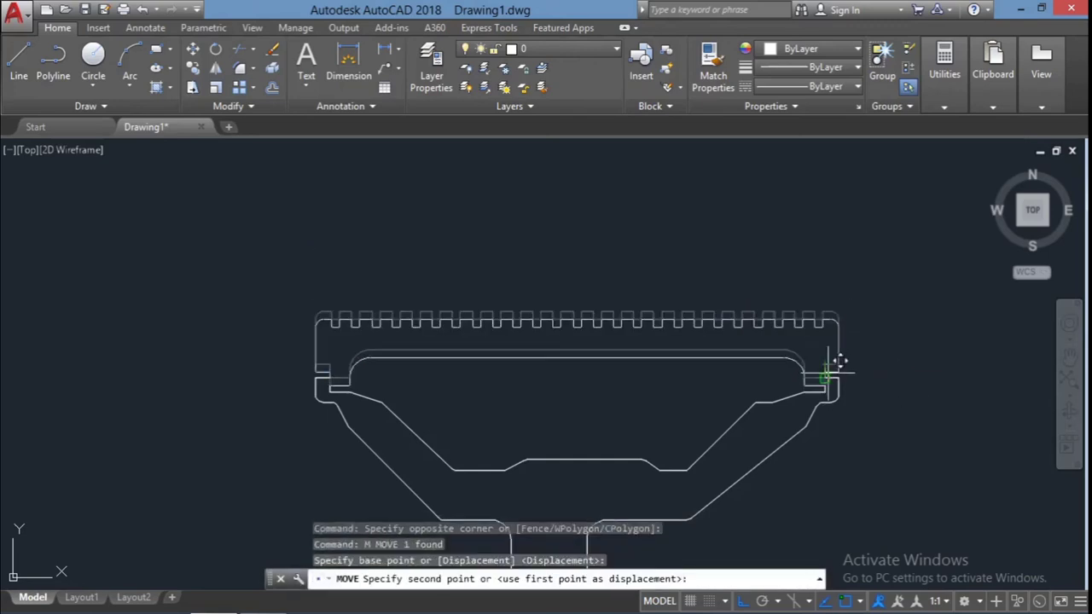
{"action": "key", "text": "Escape"}
{"action": "key", "text": "Escape"}
{"action": "key", "text": "Escape"}
{"action": "scroll", "coordinate": [852, 409], "scroll_direction": "down", "scroll_amount": 2}
{"action": "left_click", "coordinate": [993, 168]}
{"action": "right_click", "coordinate": [957, 233]}
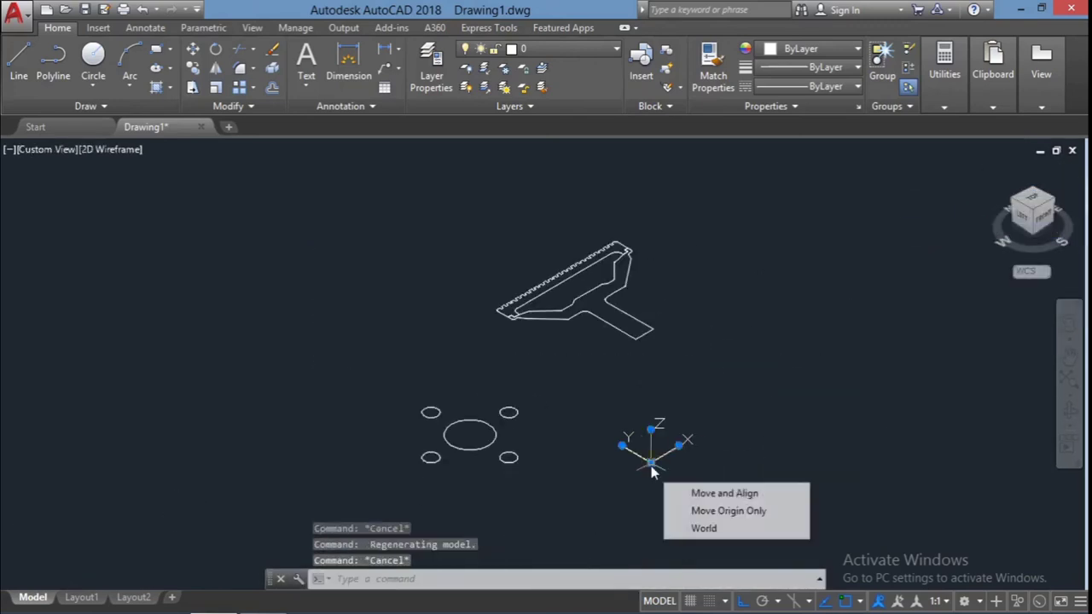
- Revolve the tyre and rim profile 360° about the two picked axis points, then orbit to inspect it
{"action": "left_click", "coordinate": [651, 462]}
{"action": "key", "text": "Escape"}
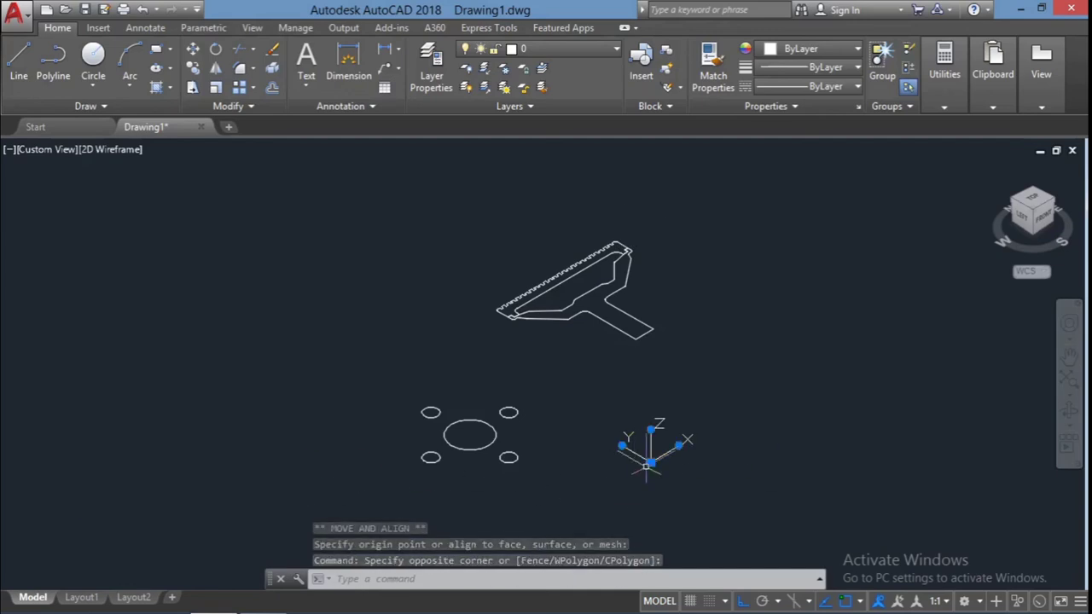
{"action": "left_click", "coordinate": [109, 504]}
{"action": "key", "text": "Escape"}
{"action": "key", "text": "Escape"}
{"action": "key", "text": "Escape"}
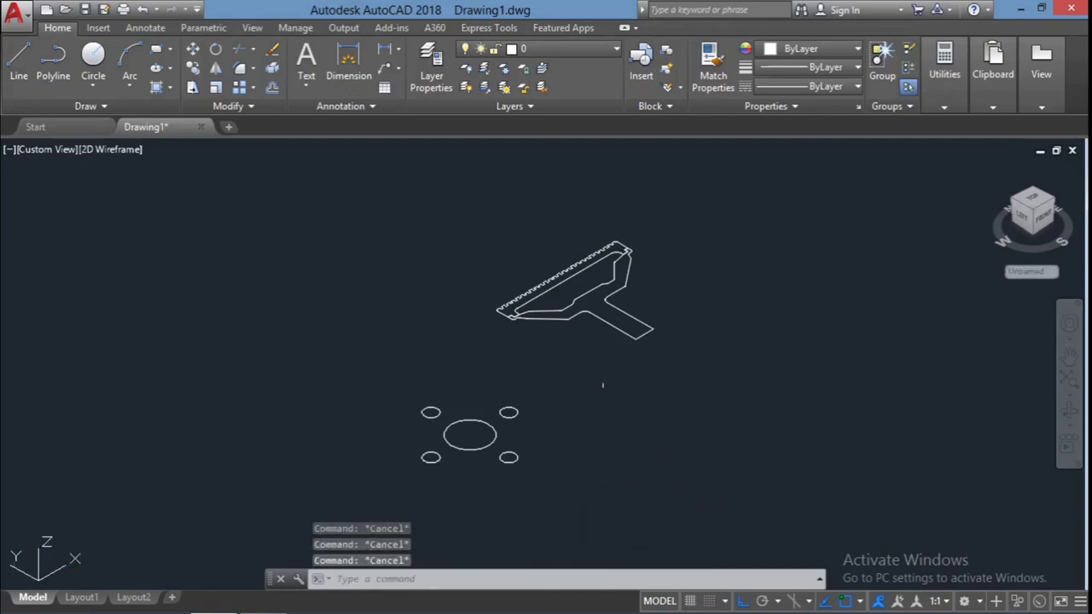
{"action": "scroll", "coordinate": [623, 280], "scroll_direction": "up", "scroll_amount": 2}
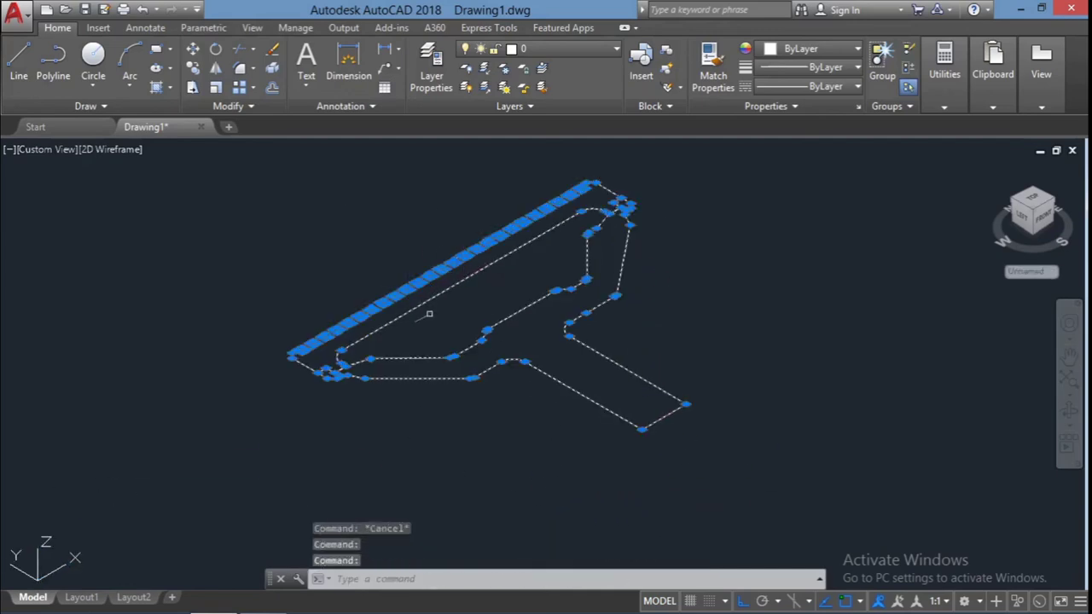
{"action": "type", "text": "rev"}
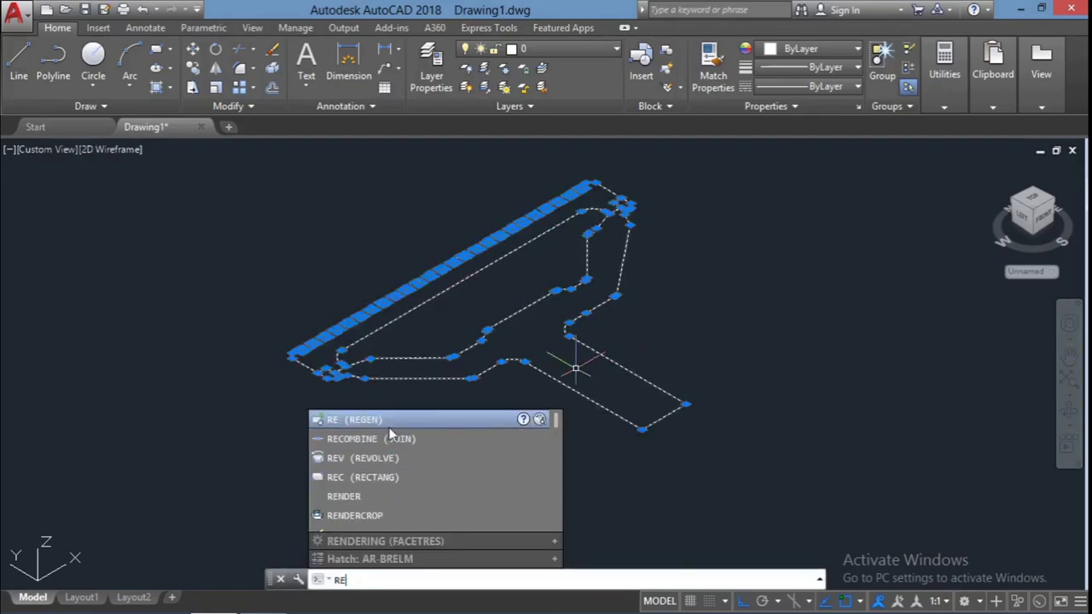
{"action": "key", "text": "Return"}
{"action": "left_click", "coordinate": [642, 428]}
{"action": "left_click", "coordinate": [687, 404]}
{"action": "type", "text": "360"}
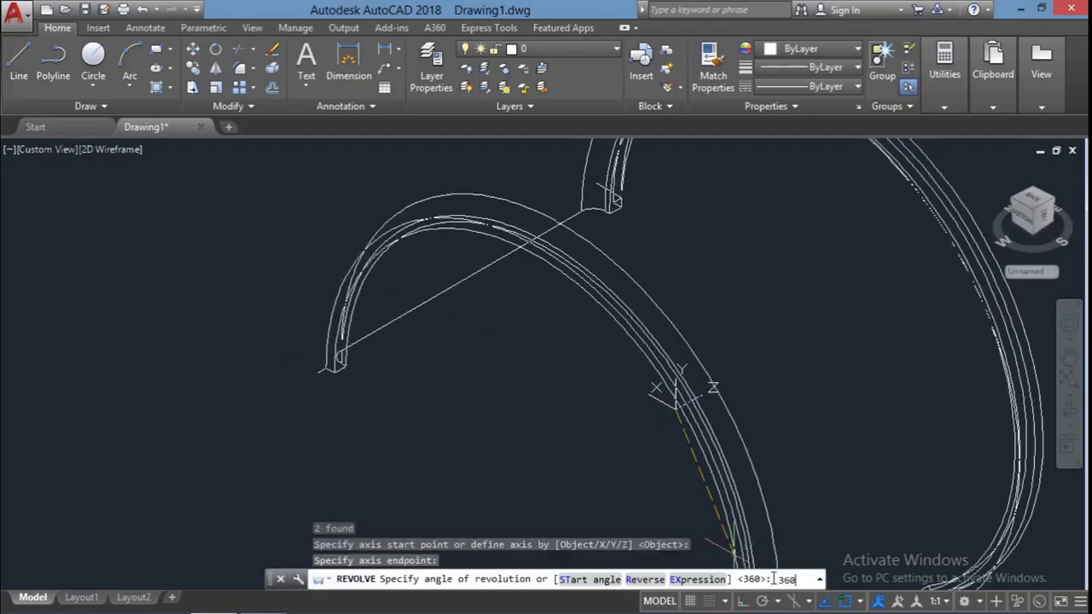
{"action": "key", "text": "Return"}
{"action": "key", "text": "Escape"}
{"action": "key", "text": "Escape"}
{"action": "mouse_move", "coordinate": [854, 409]}
{"action": "middle_mouse_down", "text": "shift"}
{"action": "mouse_move", "coordinate": [853, 332]}
{"action": "mouse_move", "coordinate": [803, 333]}
{"action": "middle_mouse_up", "text": "shift"}
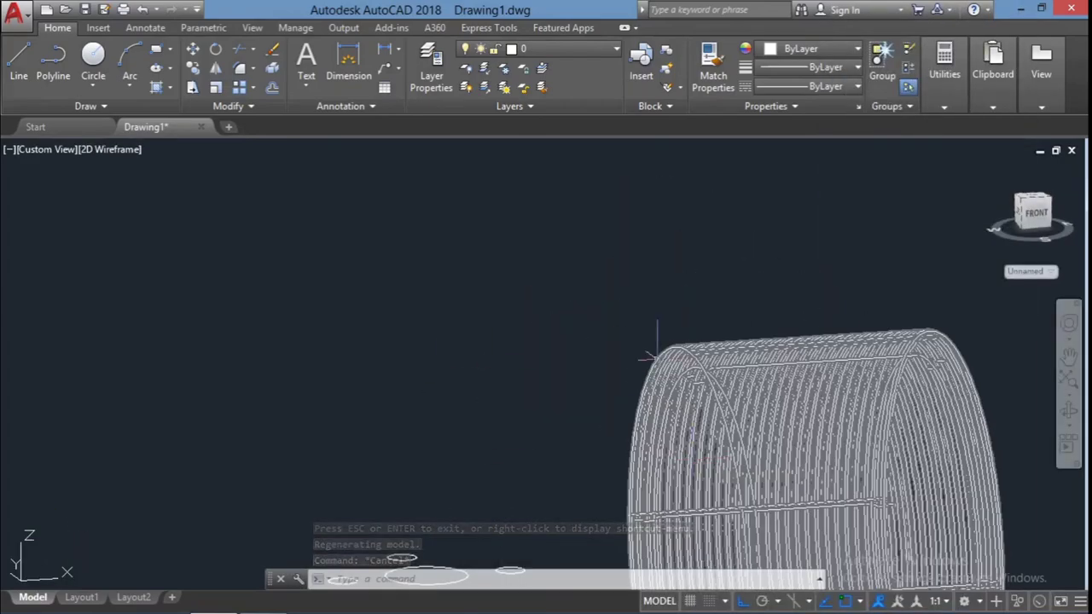
{"action": "mouse_move", "coordinate": [657, 354]}
{"action": "middle_mouse_down", "text": "shift"}
{"action": "mouse_move", "coordinate": [732, 313]}
{"action": "mouse_move", "coordinate": [639, 319]}
{"action": "mouse_move", "coordinate": [751, 418]}
{"action": "middle_mouse_up", "text": "shift"}
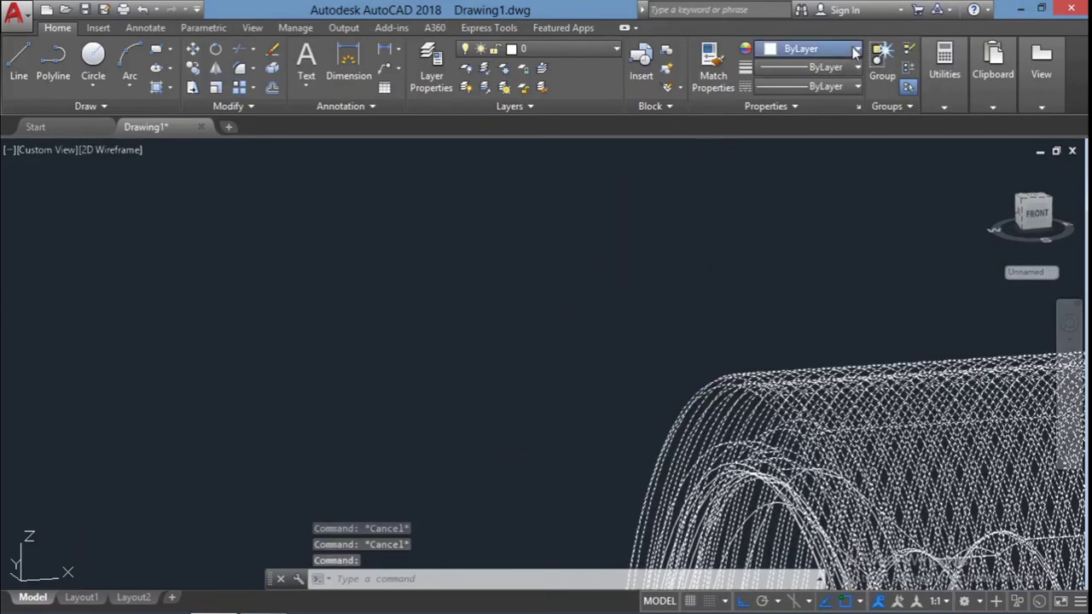
- Explode the bolt-hole circle array into separate circles
{"action": "left_click", "coordinate": [856, 52]}
{"action": "scroll", "coordinate": [624, 237], "scroll_direction": "down", "scroll_amount": 3}
{"action": "key", "text": "Escape"}
{"action": "left_click", "coordinate": [992, 168]}
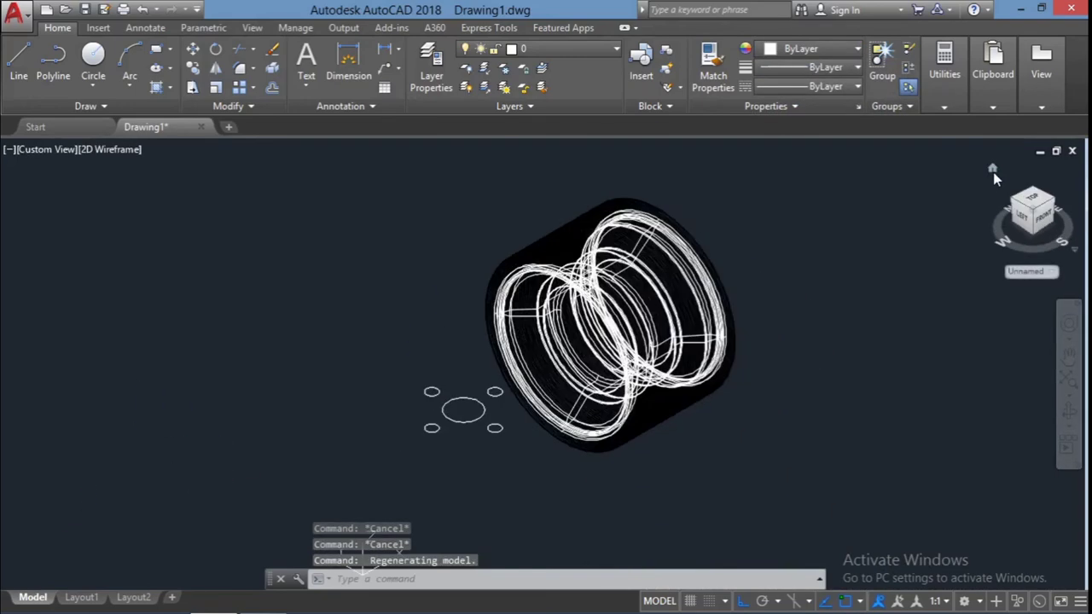
{"action": "type", "text": "EXt"}
{"action": "key", "text": "Return"}
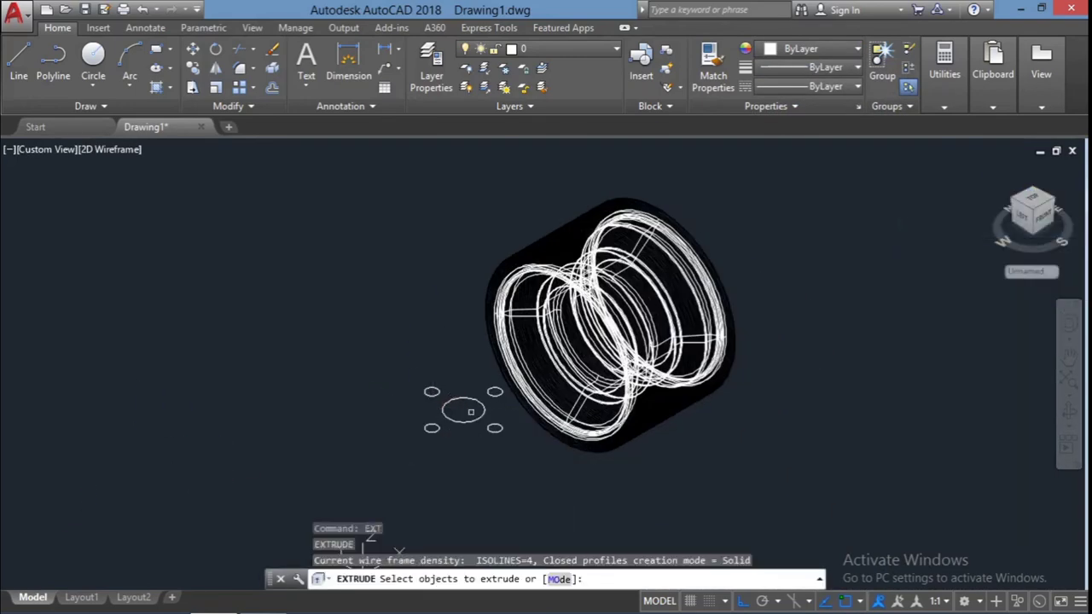
{"action": "key", "text": "Escape"}
{"action": "left_click", "coordinate": [493, 427]}
{"action": "type", "text": "x"}
{"action": "key", "text": "Return"}
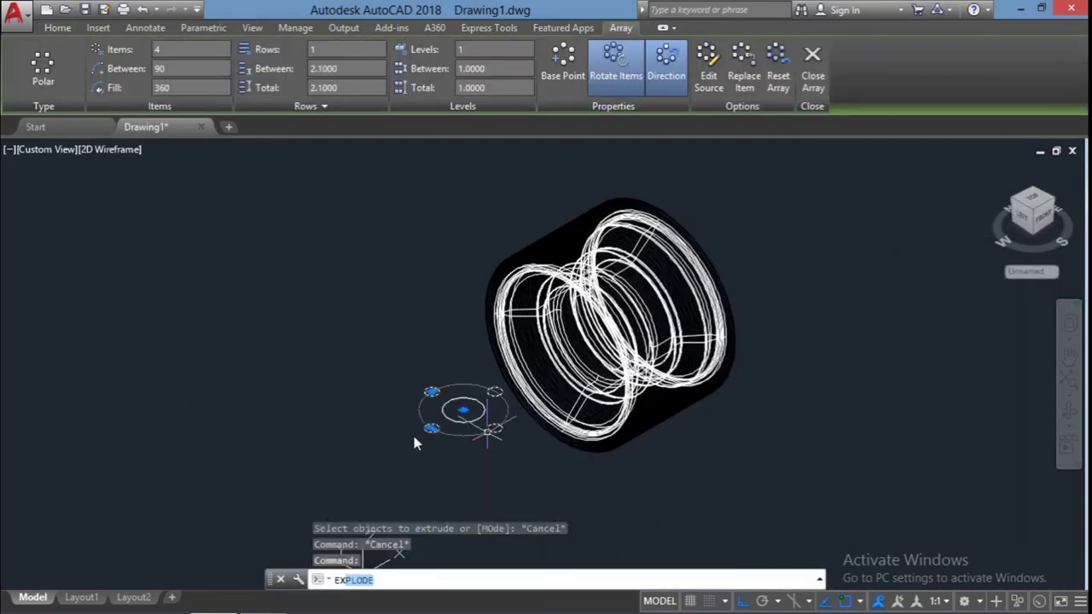
- Extrude the hub and four bolt-hole circles into five cylinders
{"action": "type", "text": "EXT"}
{"action": "key", "text": "Return"}
{"action": "left_click", "coordinate": [510, 448]}
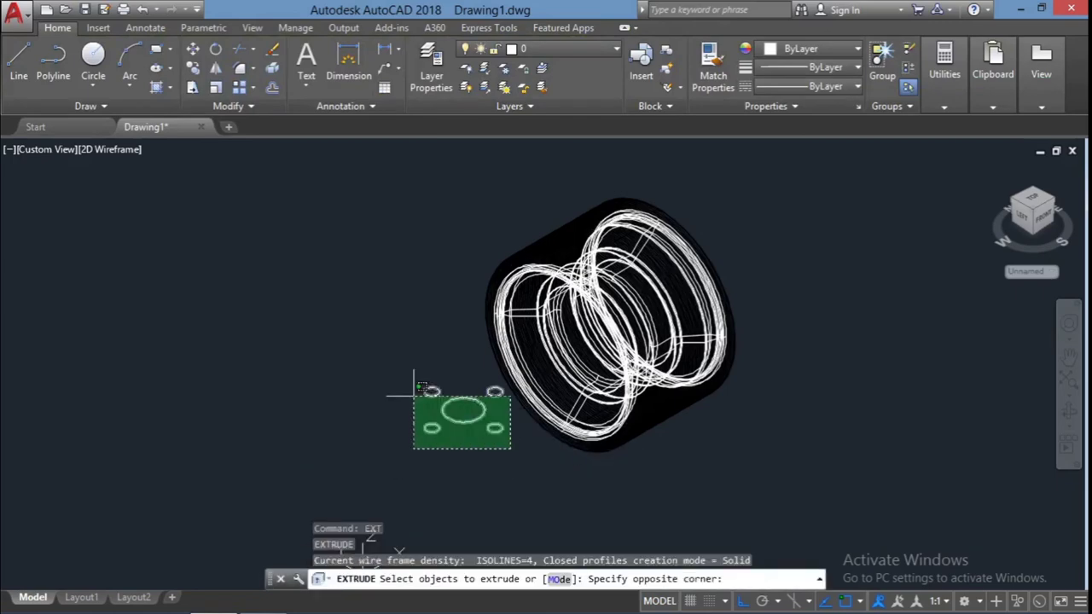
{"action": "left_click", "coordinate": [414, 395]}
{"action": "key", "text": "Return"}
{"action": "left_click", "coordinate": [500, 438]}
{"action": "key", "text": "Escape"}
{"action": "key", "text": "Escape"}
- Rotate the five cylinders 90° with 3DROTATE
{"action": "left_click", "coordinate": [500, 452]}
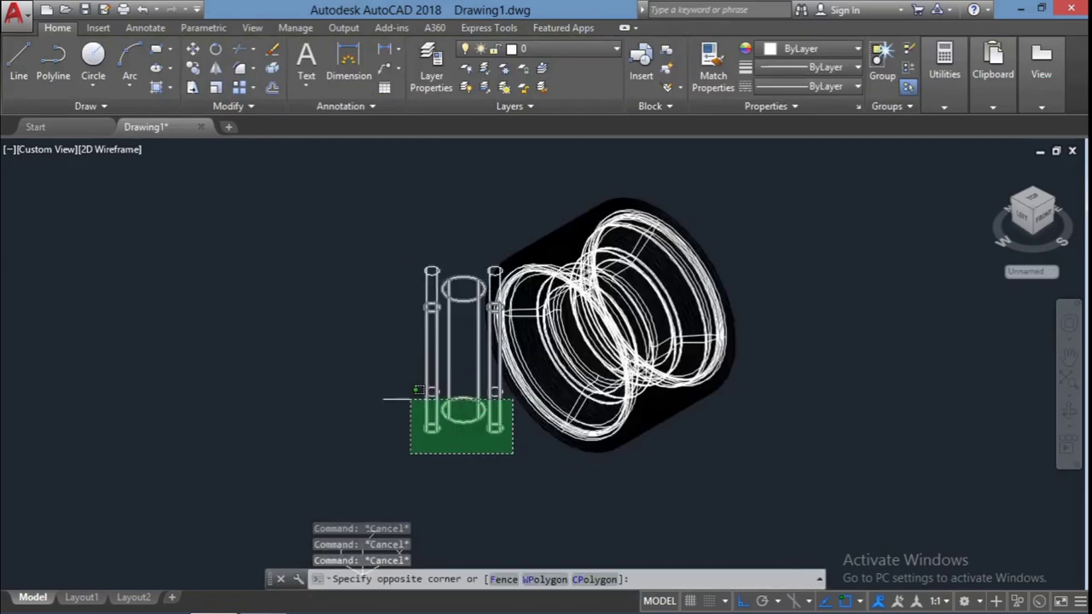
{"action": "left_click", "coordinate": [436, 314]}
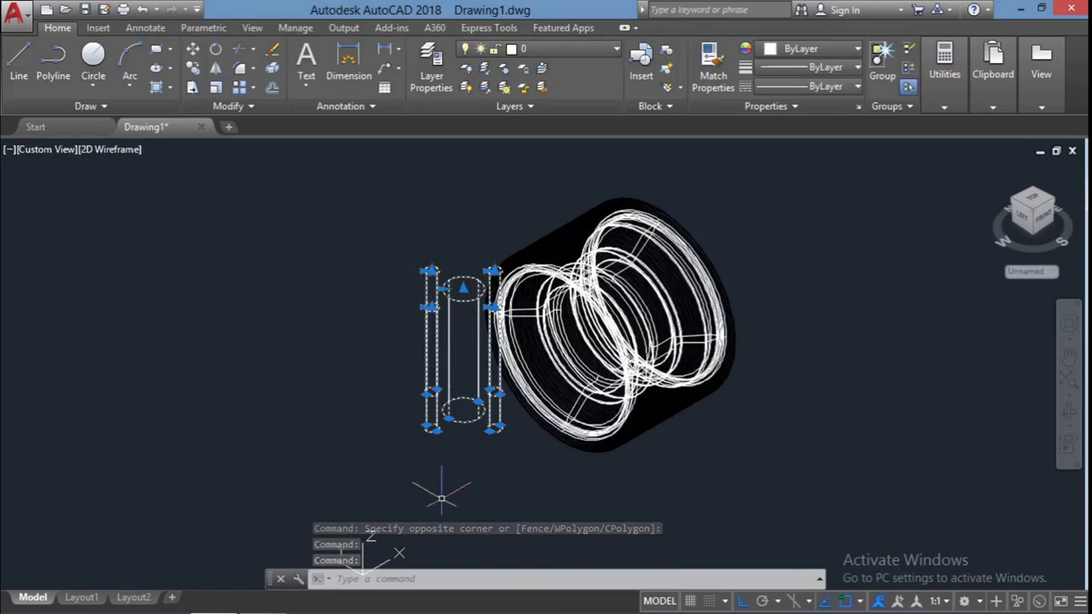
{"action": "type", "text": "3drotate"}
{"action": "key", "text": "Return"}
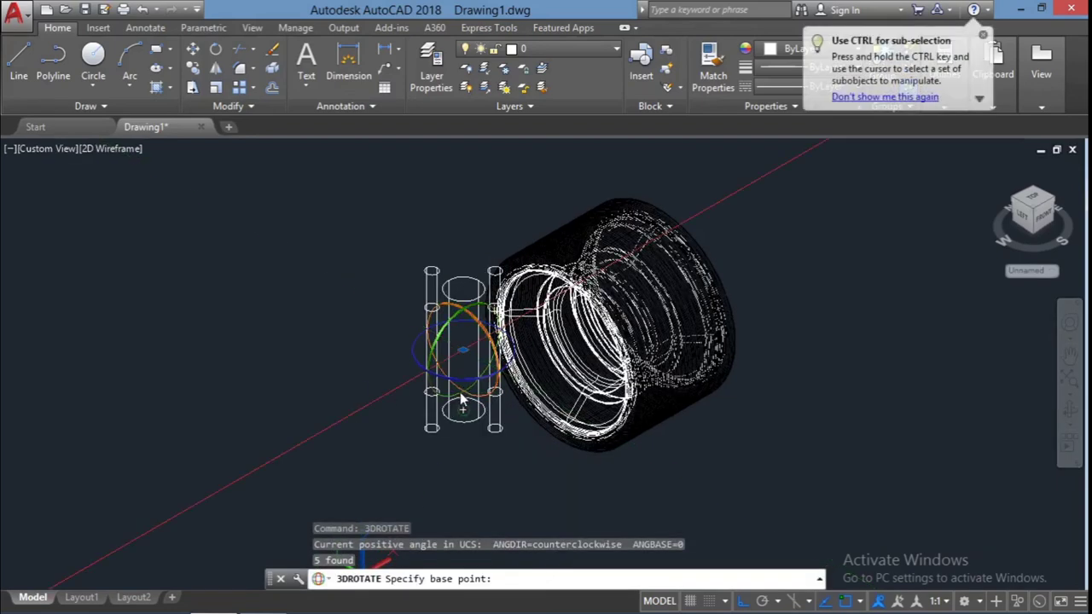
{"action": "left_click", "coordinate": [465, 350]}
{"action": "type", "text": "90"}
{"action": "key", "text": "Return"}
{"action": "key", "text": "Escape"}
- Move the cylinders into the centre of the wheel body
{"action": "left_click", "coordinate": [439, 423]}
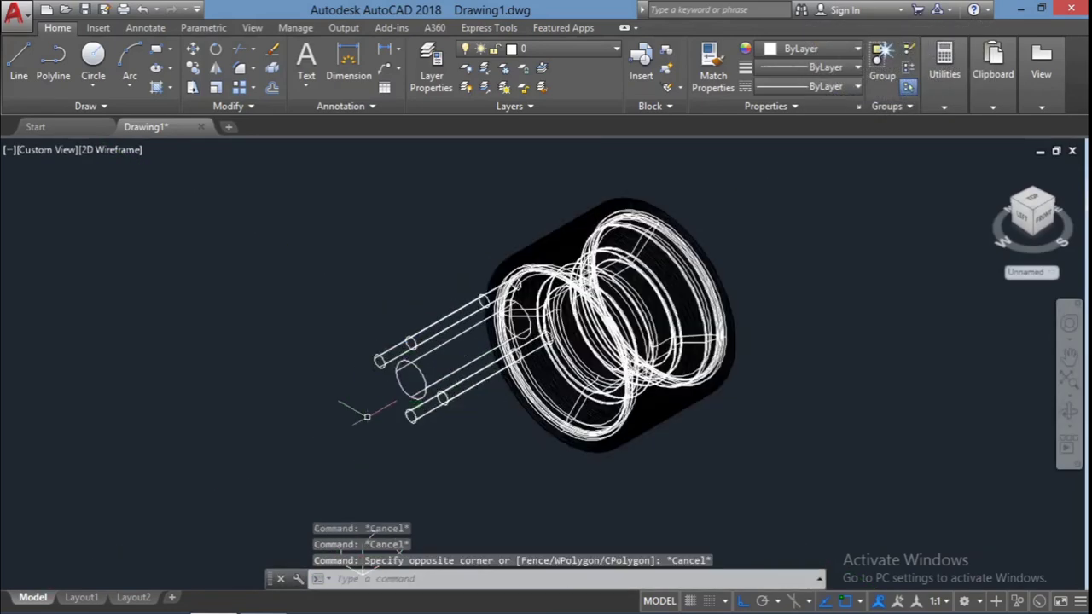
{"action": "key", "text": "Escape"}
{"action": "left_click", "coordinate": [439, 423]}
{"action": "type", "text": "m"}
{"action": "key", "text": "Return"}
{"action": "left_click", "coordinate": [411, 378]}
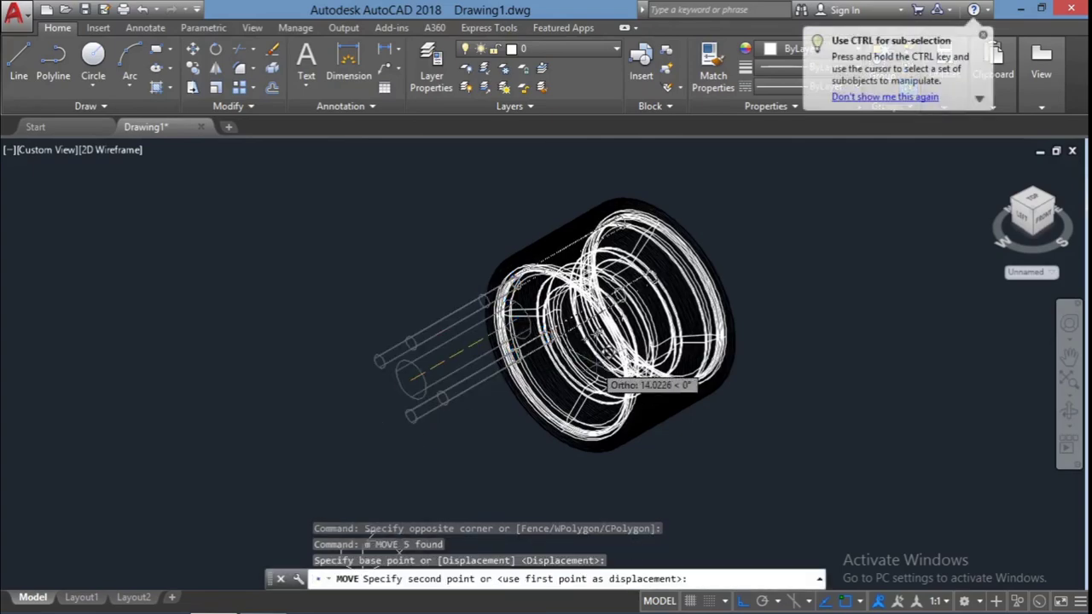
{"action": "left_click", "coordinate": [589, 337]}
{"action": "key", "text": "Escape"}
{"action": "key", "text": "Escape"}
- Switch the viewport to the Shaded visual style and view the ribbed tyre obliquely
{"action": "middle_click_drag", "start_coordinate": [589, 337], "coordinate": [623, 323], "text": "shift"}
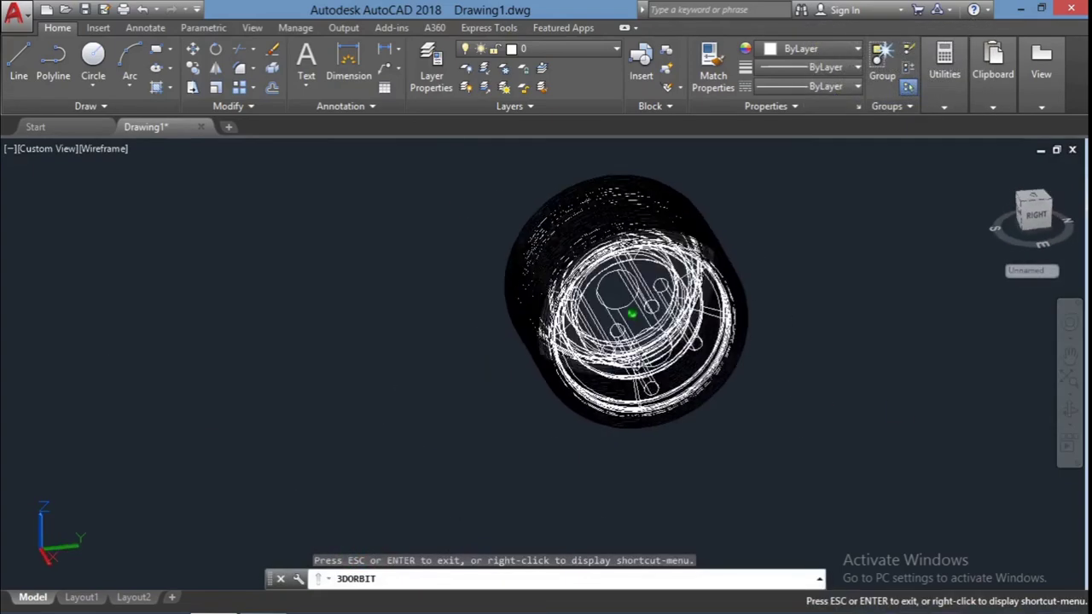
{"action": "key", "text": "Escape"}
{"action": "left_click", "coordinate": [109, 148]}
{"action": "left_click", "coordinate": [151, 256]}
{"action": "scroll", "coordinate": [577, 298], "scroll_direction": "up", "scroll_amount": 3}
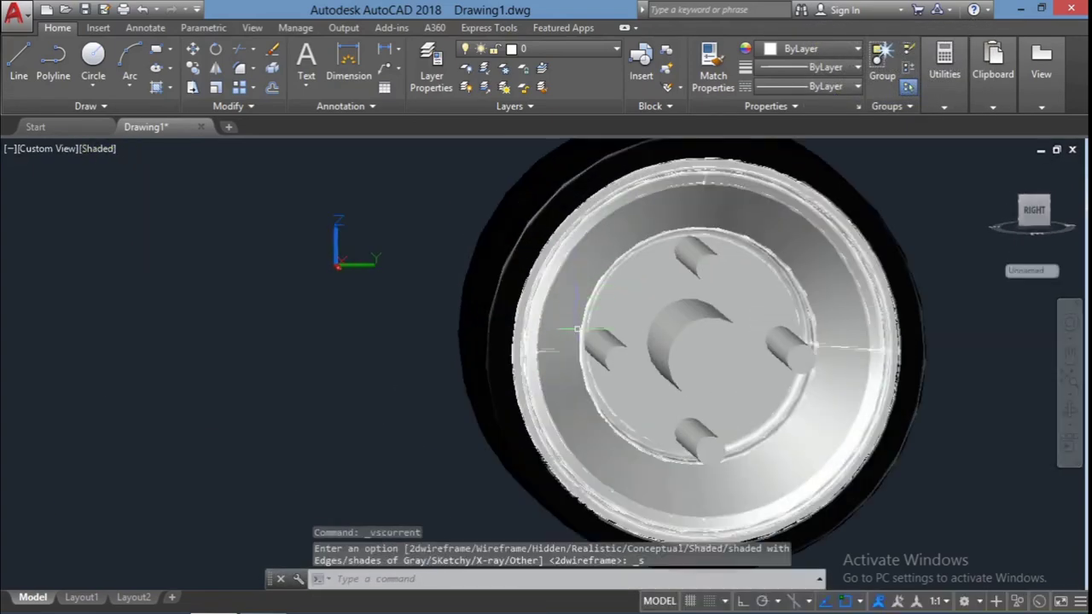
{"action": "scroll", "coordinate": [577, 298], "scroll_direction": "up", "scroll_amount": 2}
{"action": "left_click", "coordinate": [1069, 438]}
{"action": "mouse_move", "coordinate": [909, 441]}
{"action": "left_mouse_down"}
{"action": "mouse_move", "coordinate": [985, 447]}
{"action": "mouse_move", "coordinate": [903, 471]}
{"action": "left_mouse_up"}
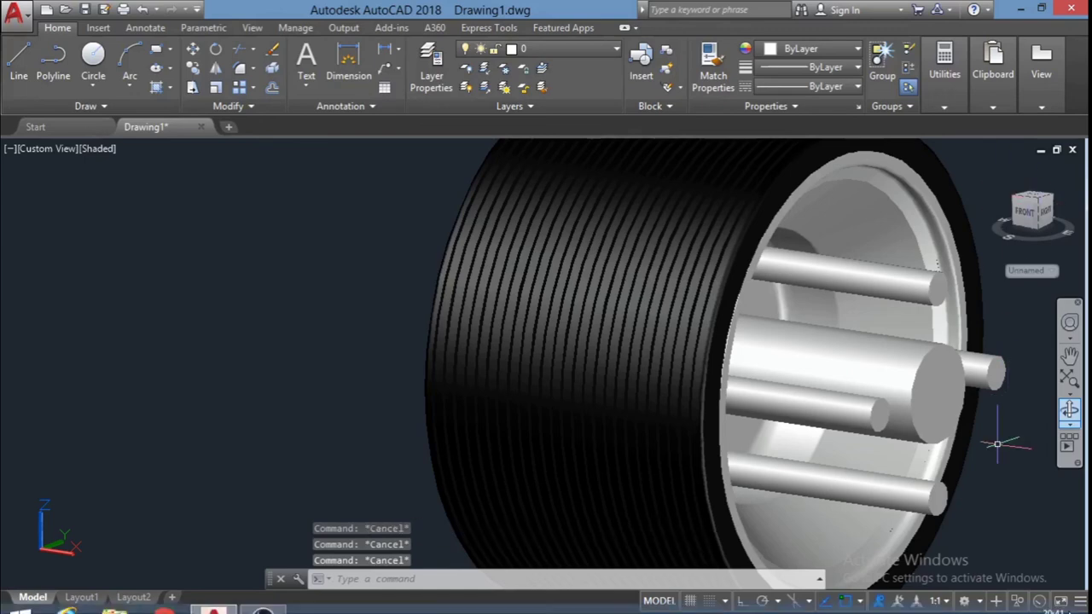
- Return to the home view, switch to parallel projection, and face the wheel side-on
{"action": "left_click", "coordinate": [83, 307]}
{"action": "middle_click_drag", "start_coordinate": [300, 296], "coordinate": [995, 299], "text": "shift"}
{"action": "left_click", "coordinate": [995, 168]}
{"action": "right_click", "coordinate": [999, 199]}
{"action": "left_click", "coordinate": [970, 231]}
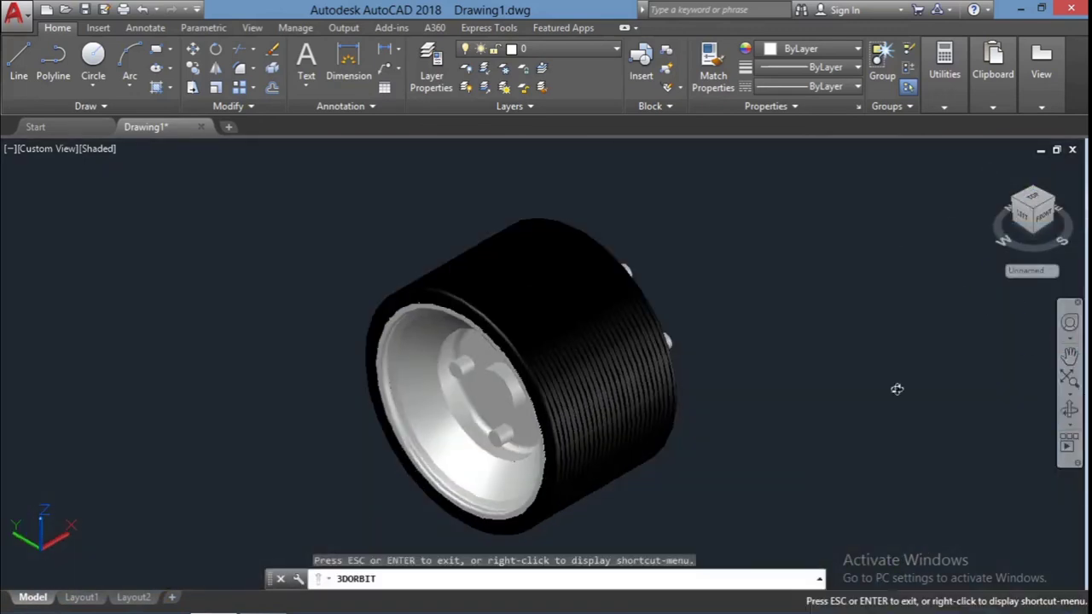
{"action": "middle_click_drag", "start_coordinate": [897, 385], "coordinate": [600, 267], "text": "shift"}
- Subtract the five cylinders from the wheel, leaving a centre bore and four bolt holes
{"action": "type", "text": "su"}
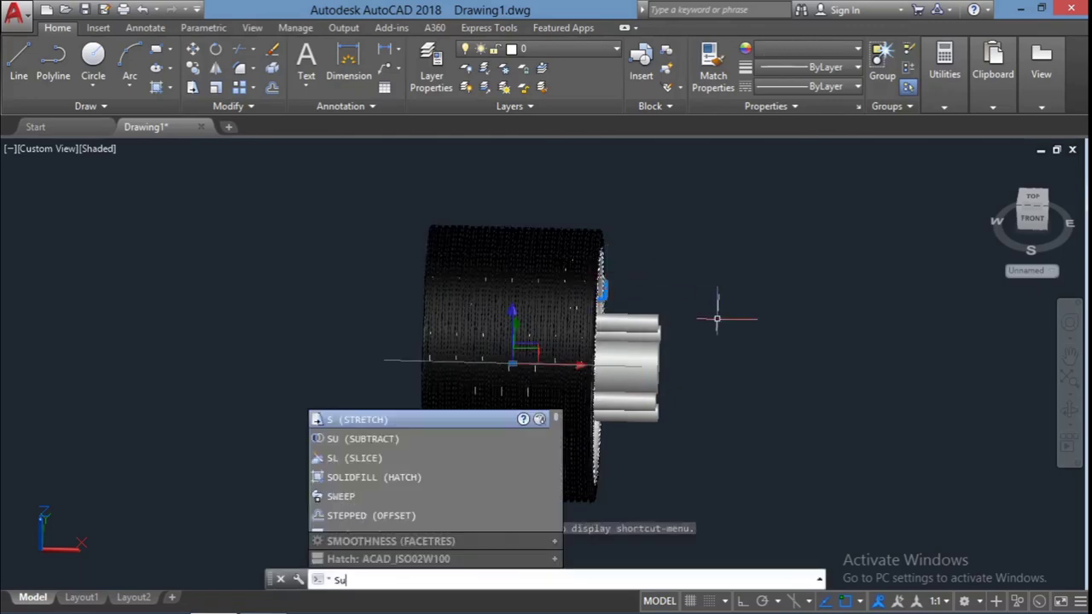
{"action": "key", "text": "Return"}
{"action": "left_click", "coordinate": [529, 359]}
{"action": "left_click", "coordinate": [595, 293]}
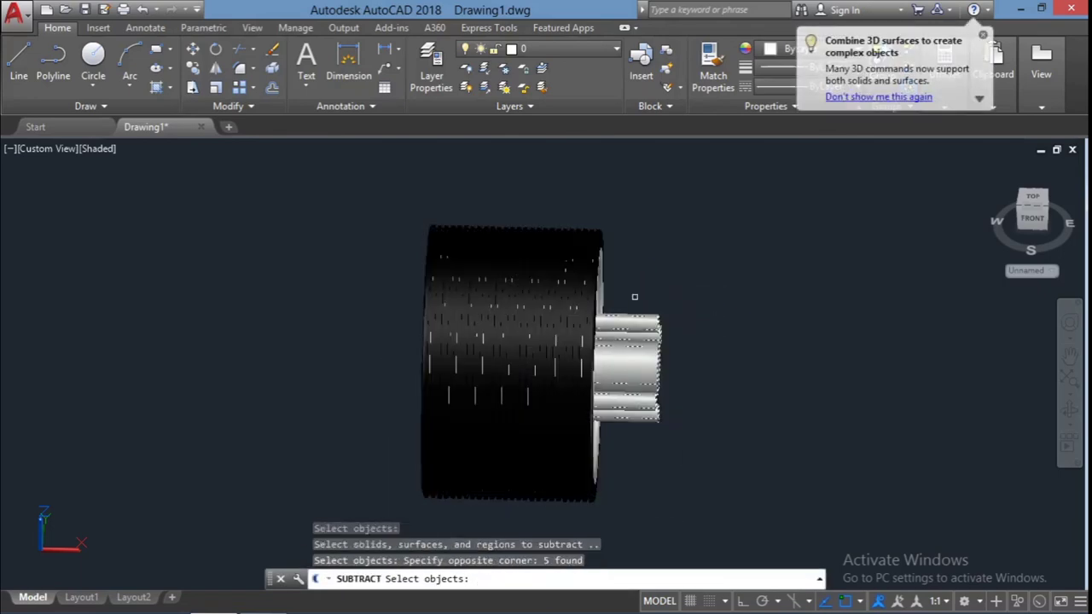
{"action": "key", "text": "Return"}
{"action": "key", "text": "Escape"}
{"action": "key", "text": "Escape"}
{"action": "mouse_move", "coordinate": [927, 190]}
{"action": "middle_mouse_down", "text": "shift"}
{"action": "mouse_move", "coordinate": [793, 385]}
{"action": "mouse_move", "coordinate": [780, 329]}
{"action": "mouse_move", "coordinate": [561, 402]}
{"action": "mouse_move", "coordinate": [766, 396]}
{"action": "mouse_move", "coordinate": [688, 421]}
{"action": "mouse_move", "coordinate": [628, 416]}
{"action": "mouse_move", "coordinate": [534, 378]}
{"action": "mouse_move", "coordinate": [588, 410]}
{"action": "mouse_move", "coordinate": [637, 302]}
{"action": "mouse_move", "coordinate": [784, 435]}
{"action": "mouse_move", "coordinate": [765, 478]}
{"action": "middle_mouse_up", "text": "shift"}
{"action": "right_click", "coordinate": [995, 214]}
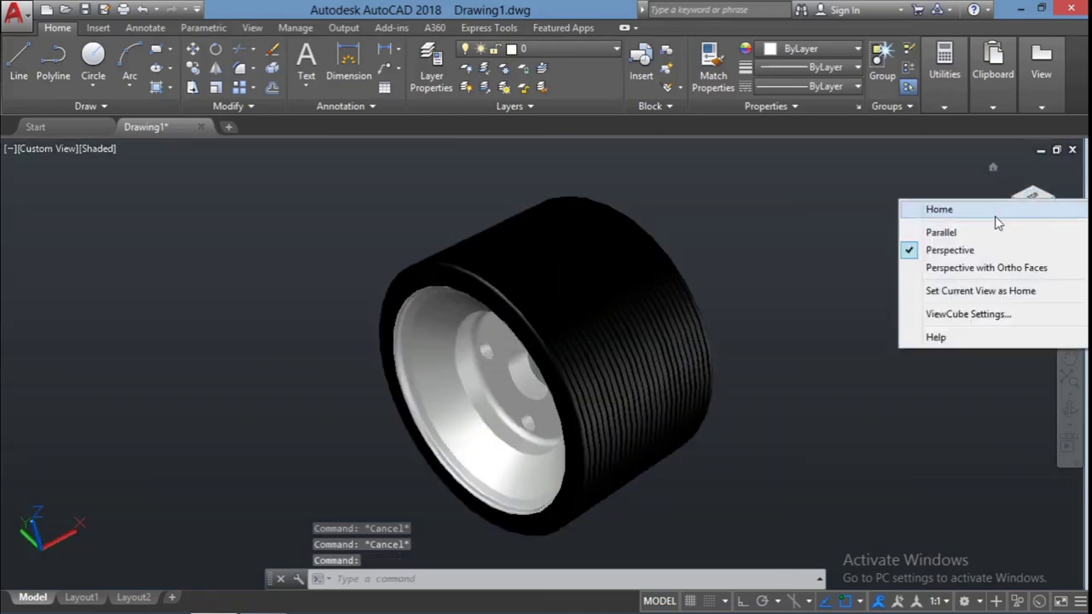
{"action": "left_click", "coordinate": [995, 215]}
{"action": "type", "text": "m"}
{"action": "key", "text": "Return"}
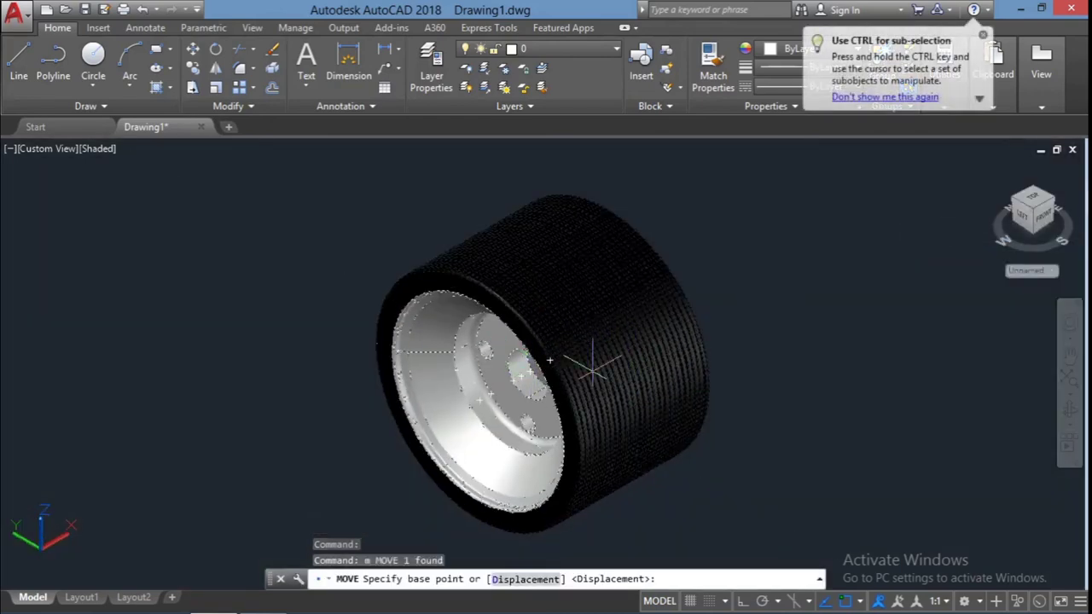
{"action": "left_click", "coordinate": [593, 368]}
{"action": "key", "text": "Escape"}
{"action": "key", "text": "Escape"}
{"action": "key", "text": "Escape"}
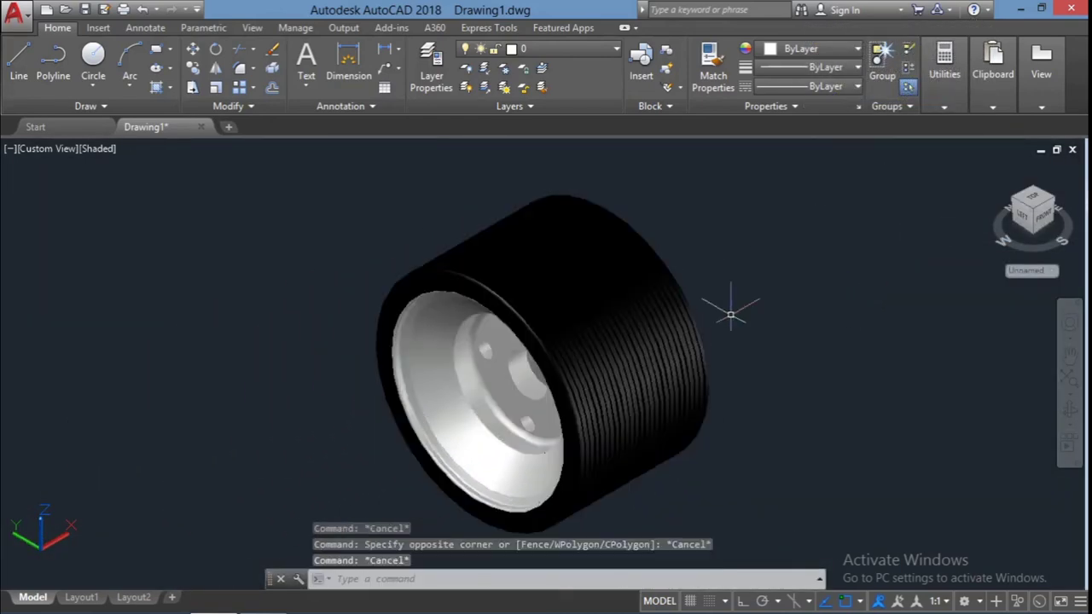
{"action": "mouse_move", "coordinate": [595, 366]}
{"action": "middle_mouse_down", "text": "shift"}
{"action": "mouse_move", "coordinate": [882, 407]}
{"action": "mouse_move", "coordinate": [600, 344]}
{"action": "mouse_move", "coordinate": [600, 325]}
{"action": "middle_mouse_up", "text": "shift"}
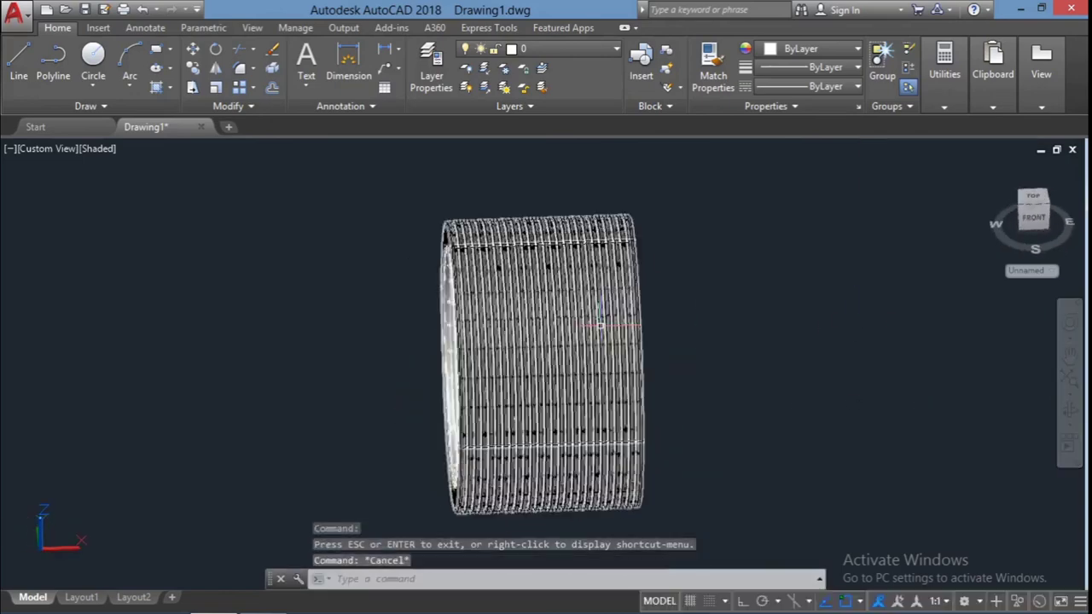
{"action": "key", "text": "Escape"}
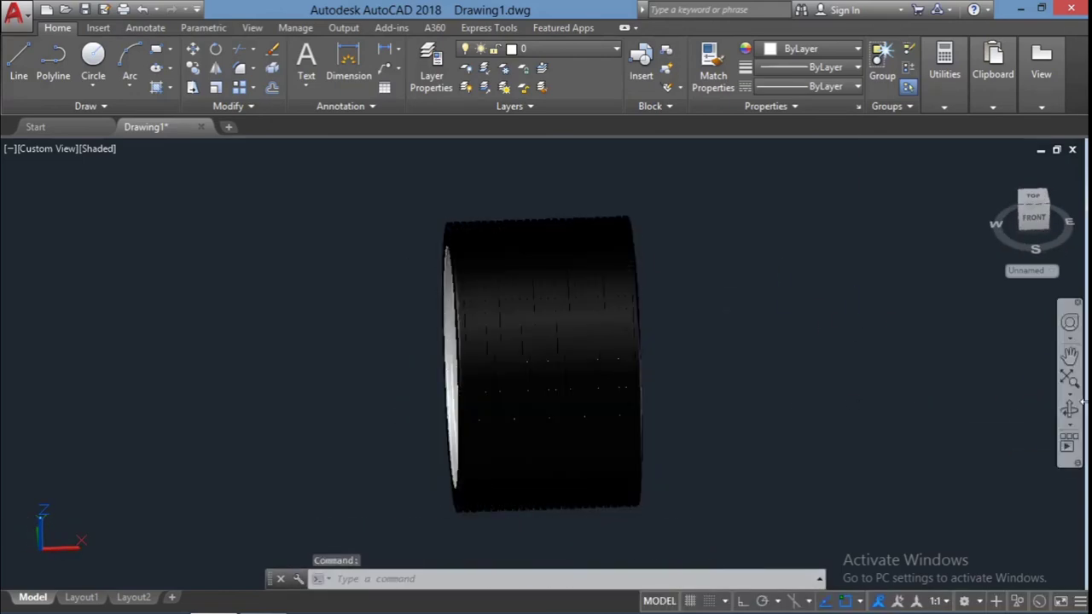
{"action": "middle_click_drag", "start_coordinate": [640, 410], "coordinate": [648, 325], "text": "shift"}
{"action": "left_click", "coordinate": [649, 325]}
{"action": "key", "text": "Escape"}
{"action": "left_click", "coordinate": [682, 321]}
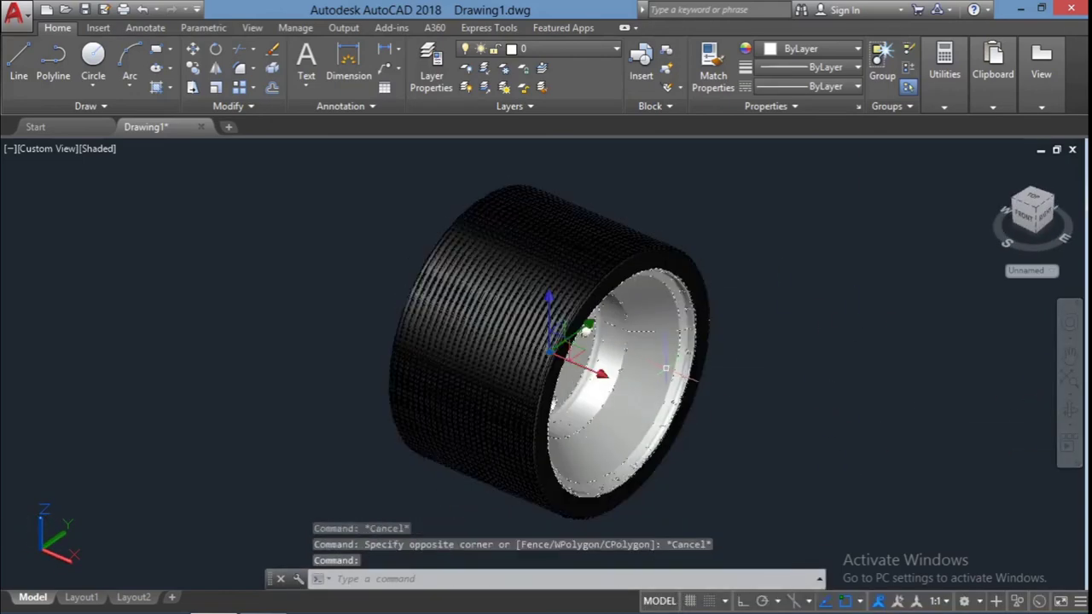
{"action": "key", "text": "Escape"}
{"action": "mouse_move", "coordinate": [970, 411]}
{"action": "middle_mouse_down", "text": "shift"}
{"action": "mouse_move", "coordinate": [900, 371]}
{"action": "mouse_move", "coordinate": [848, 400]}
{"action": "mouse_move", "coordinate": [693, 416]}
{"action": "mouse_move", "coordinate": [734, 353]}
{"action": "mouse_move", "coordinate": [668, 407]}
{"action": "mouse_move", "coordinate": [642, 388]}
{"action": "mouse_move", "coordinate": [640, 441]}
{"action": "mouse_move", "coordinate": [654, 378]}
{"action": "mouse_move", "coordinate": [651, 398]}
{"action": "mouse_move", "coordinate": [627, 413]}
{"action": "mouse_move", "coordinate": [874, 406]}
{"action": "middle_mouse_up", "text": "shift"}
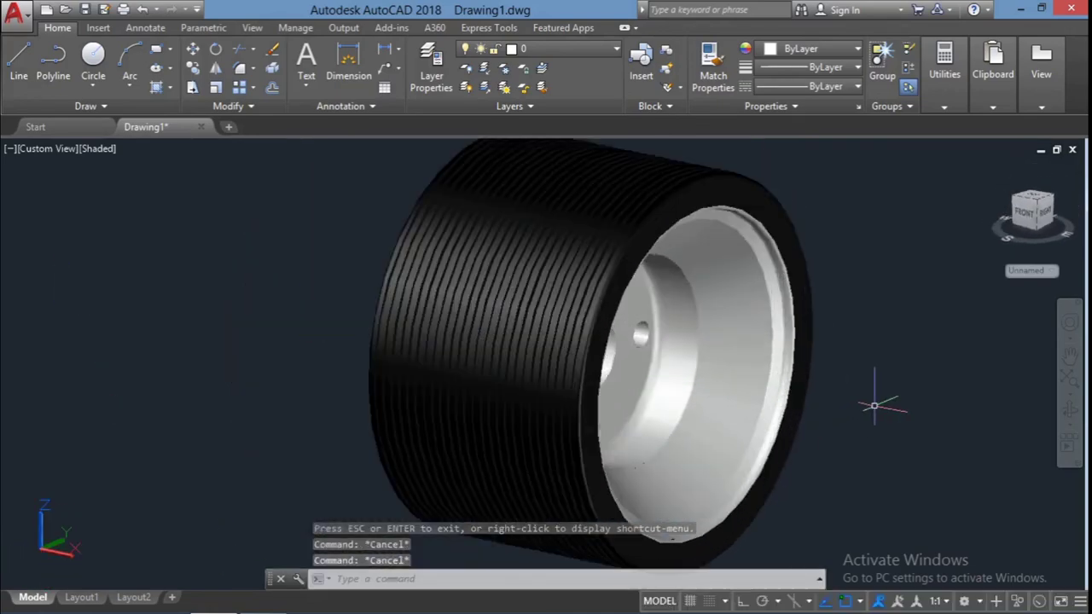